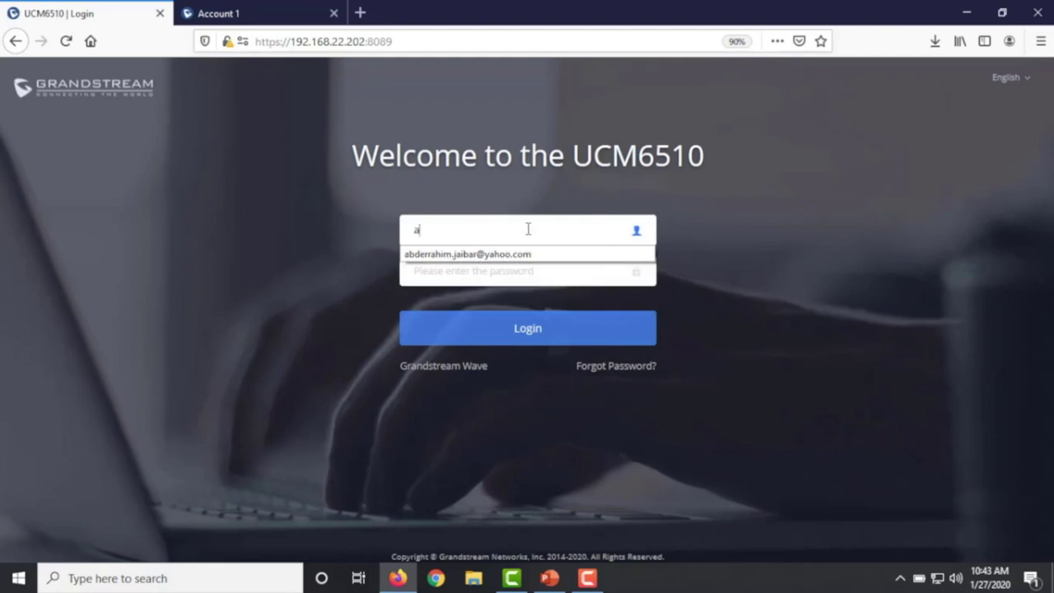
- Log in with the admin password and open the Call Queue list showing queue 6500 Sales
key(Tab)
text(*****)
key(Return)
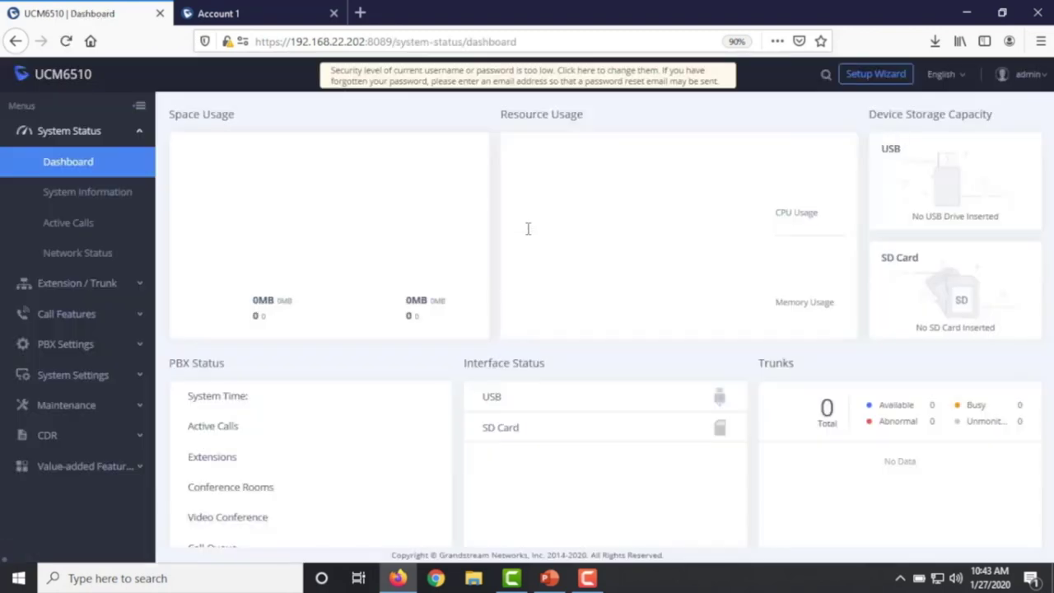
click(69, 323)
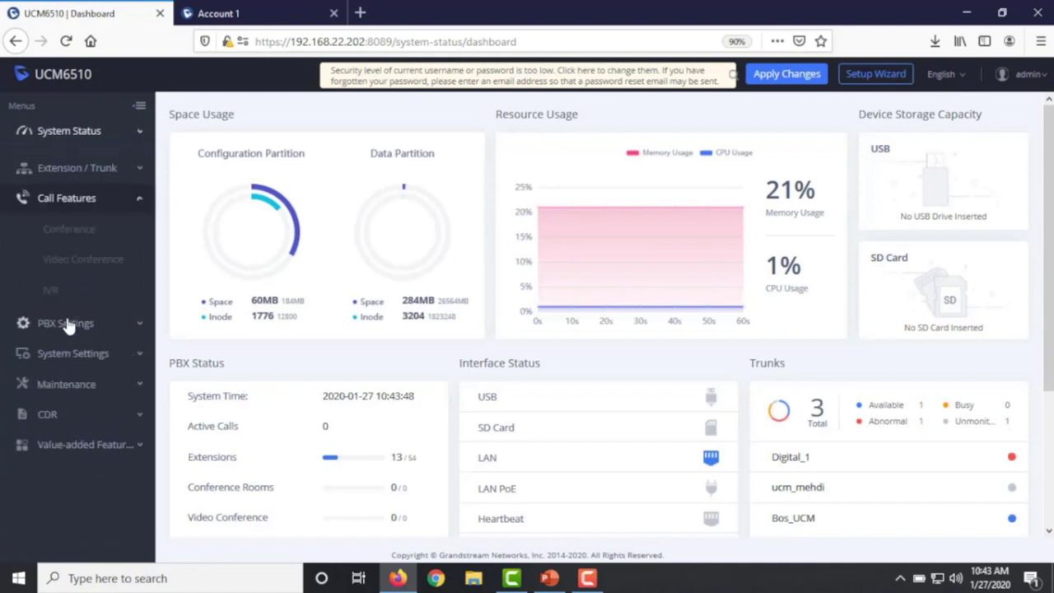
click(74, 414)
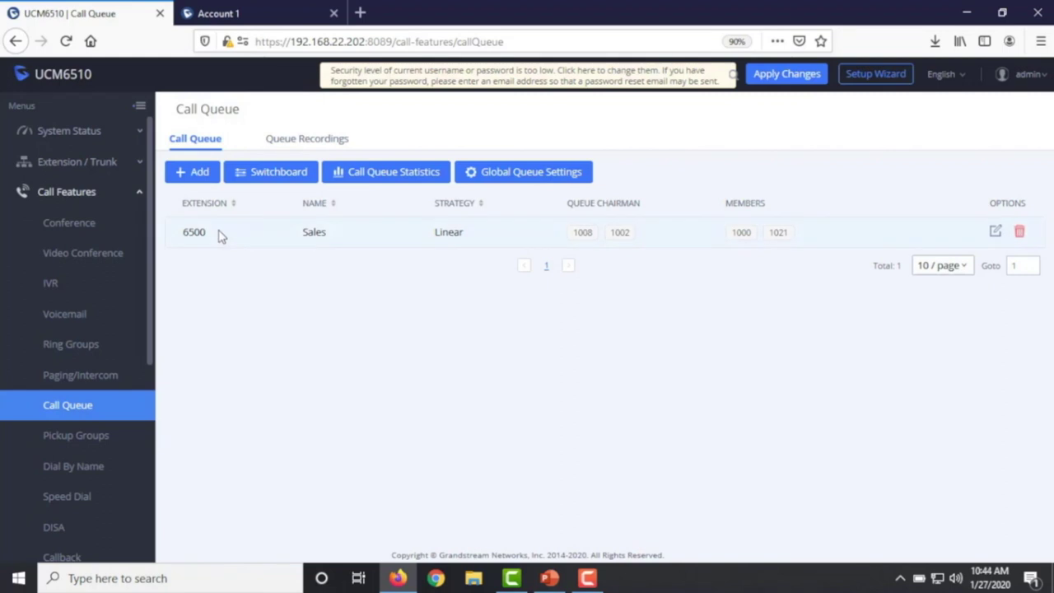
- Add a new call queue with extension 6510, correcting a mistyped 6501, named 'Ticketing'
click(198, 173)
click(412, 219)
text(6501)
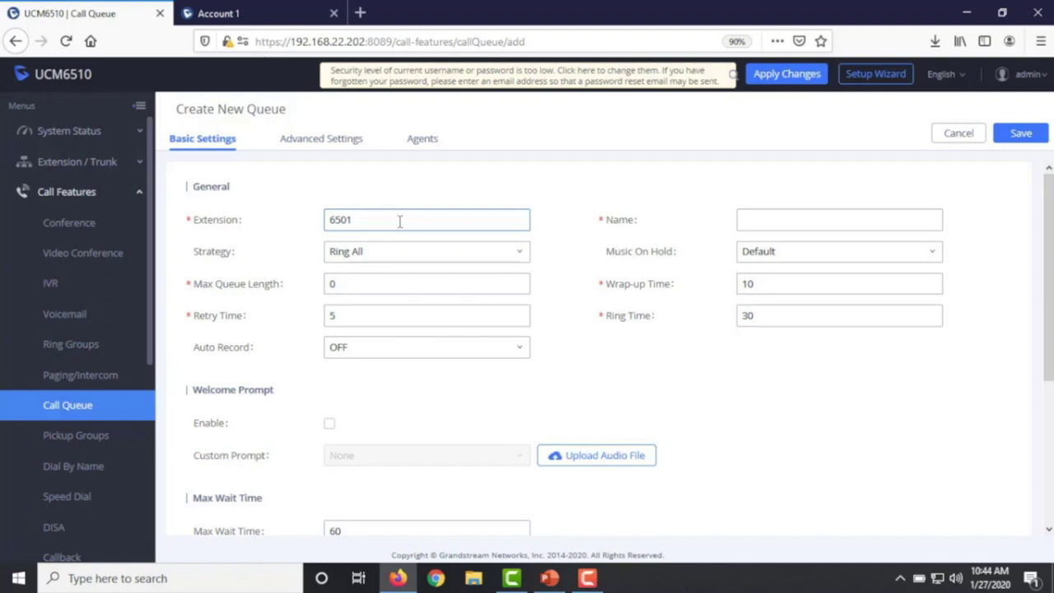
key(BackSpace)
key(BackSpace)
text(10)
click(787, 220)
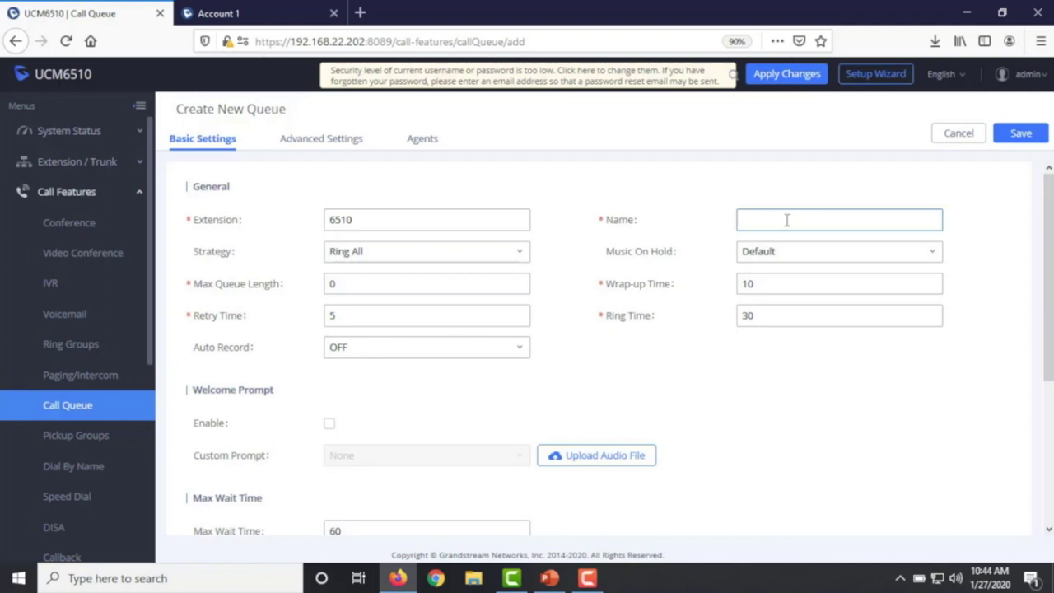
text(Ticketing)
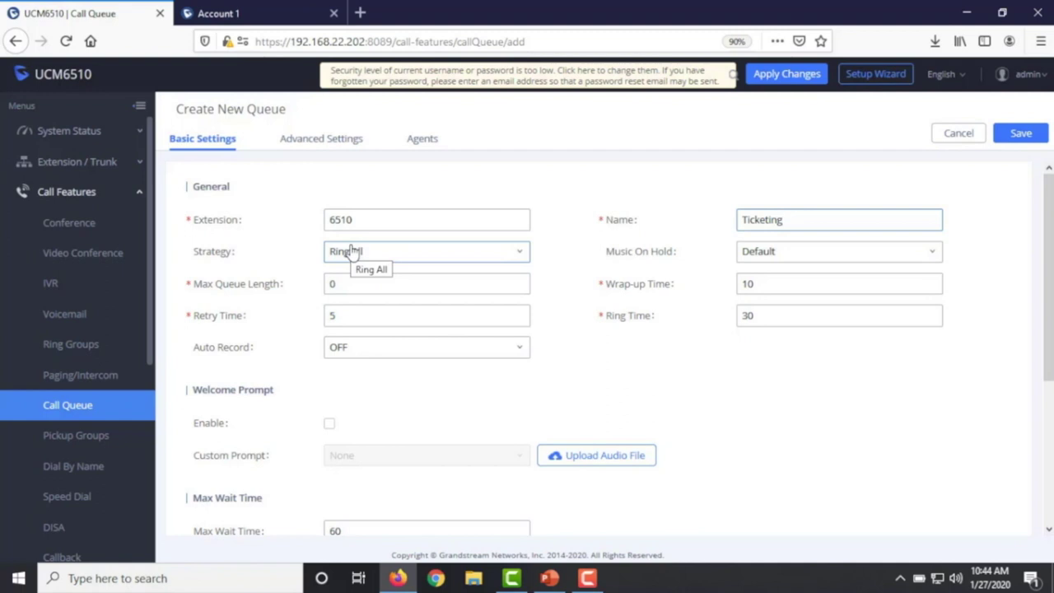
- Review the ring strategy options, keep Ring All, and show the queue's Agents lists
click(352, 252)
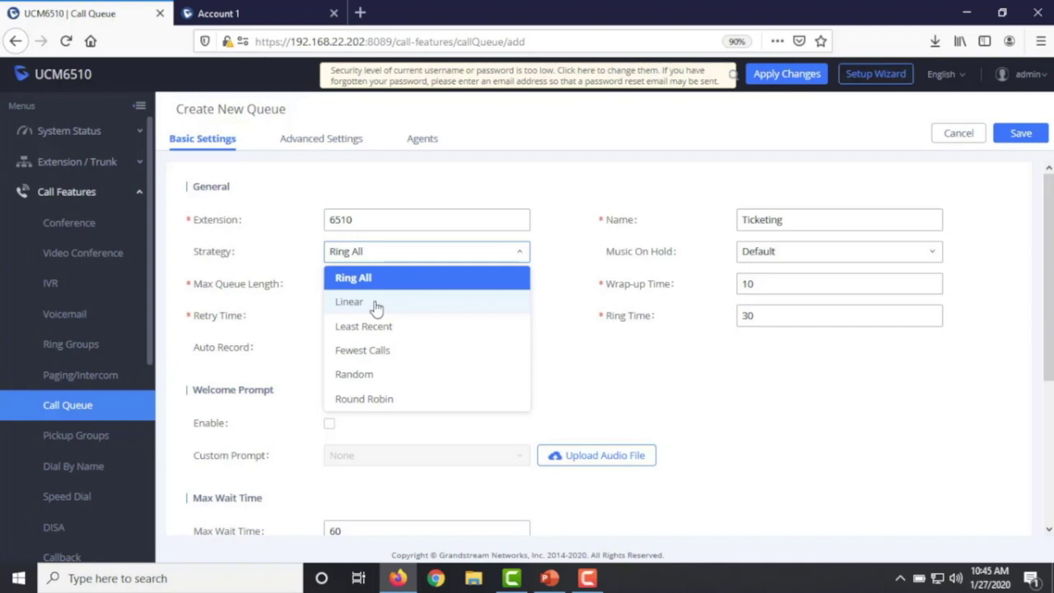
click(422, 141)
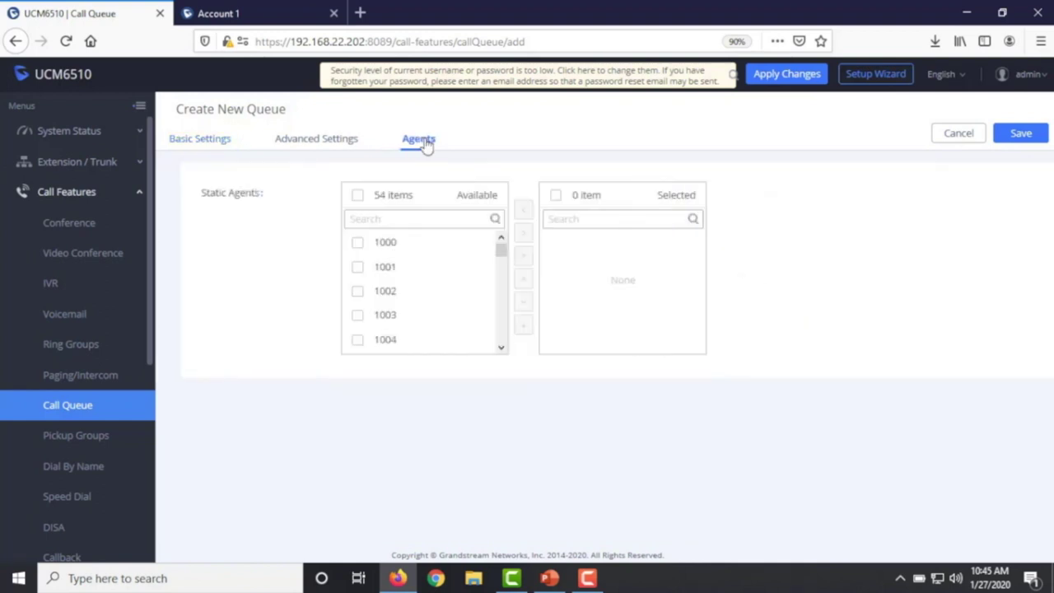
- Add extensions 1000, 1001, 1002 and 1003 as static agents of the queue
click(344, 244)
click(343, 267)
click(344, 294)
click(342, 316)
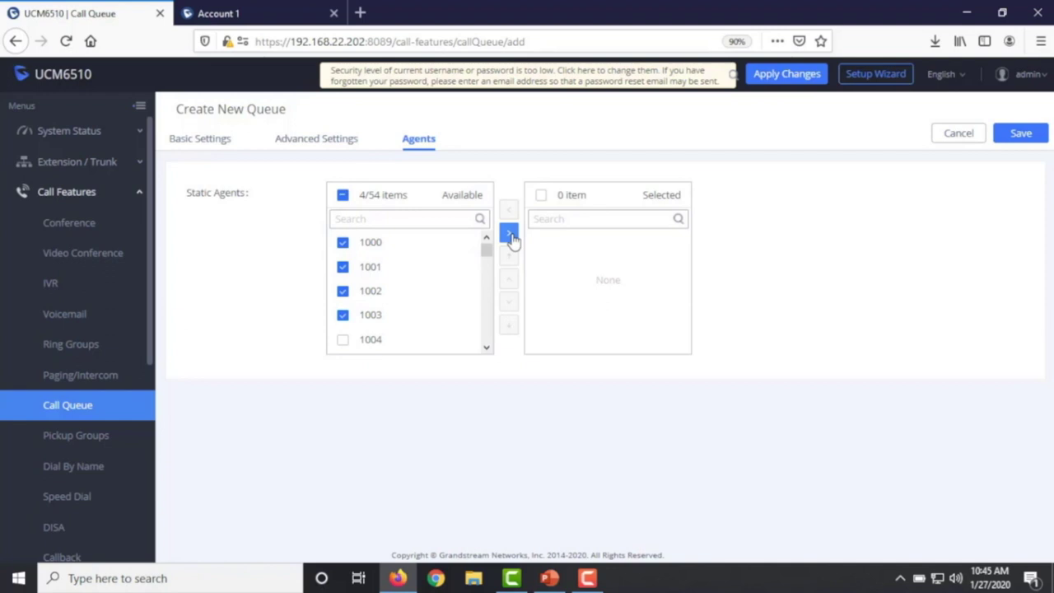
click(510, 236)
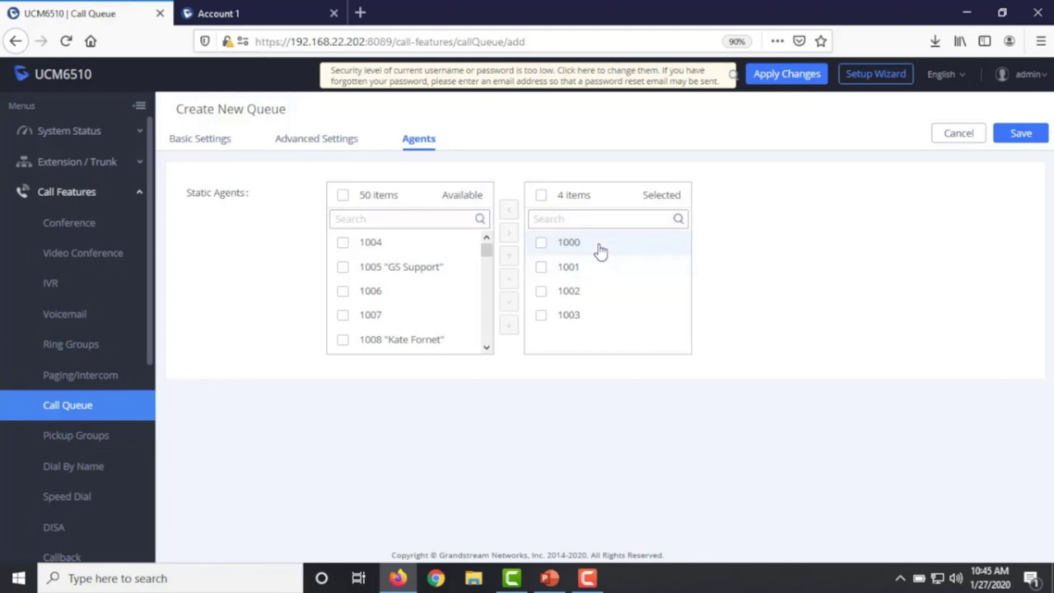
- Move agent 1002 to the top of the static agent order
click(538, 243)
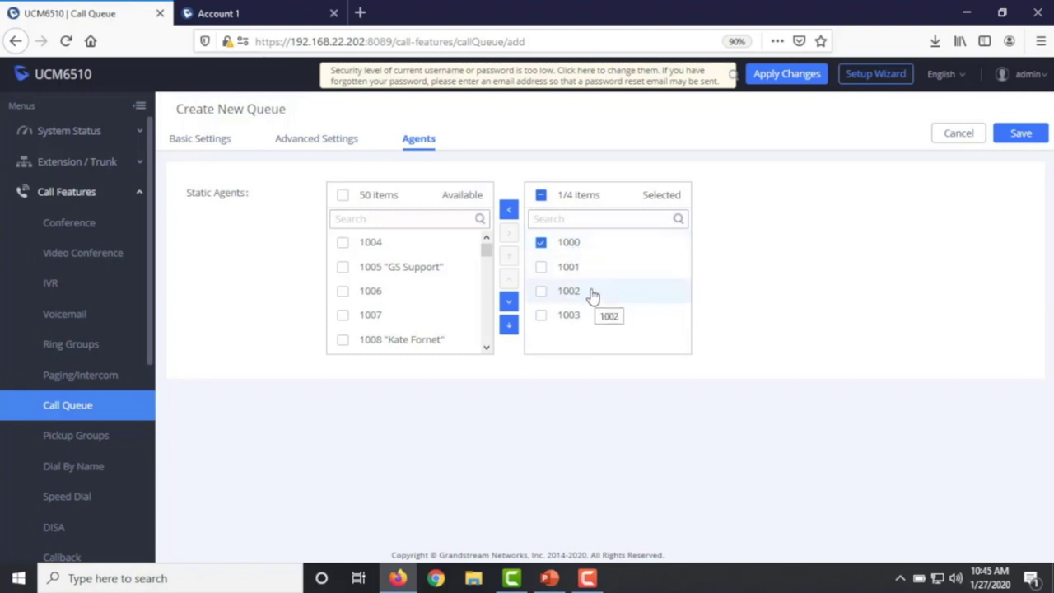
click(539, 243)
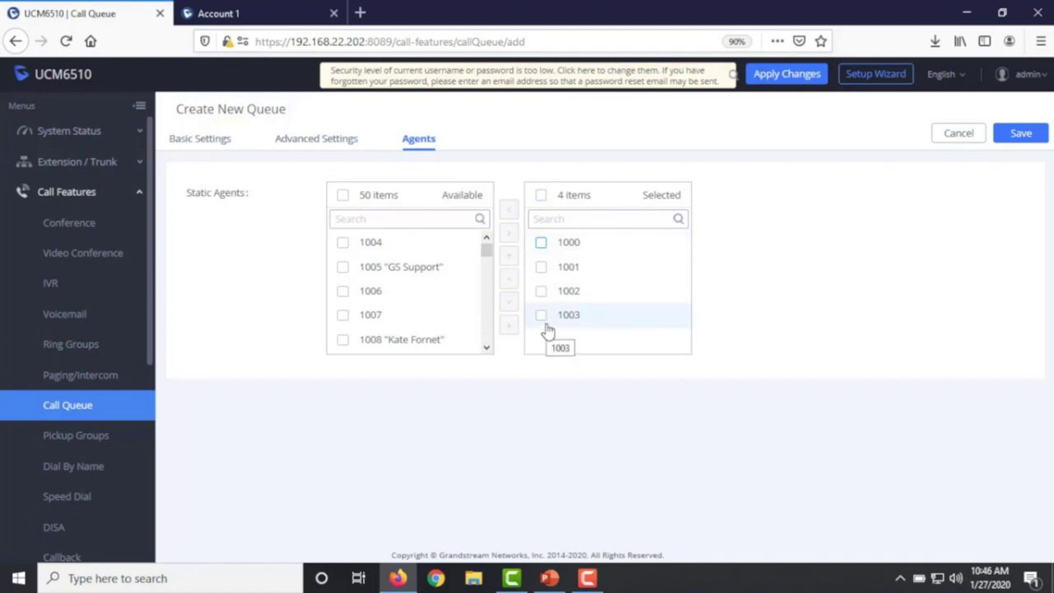
click(540, 293)
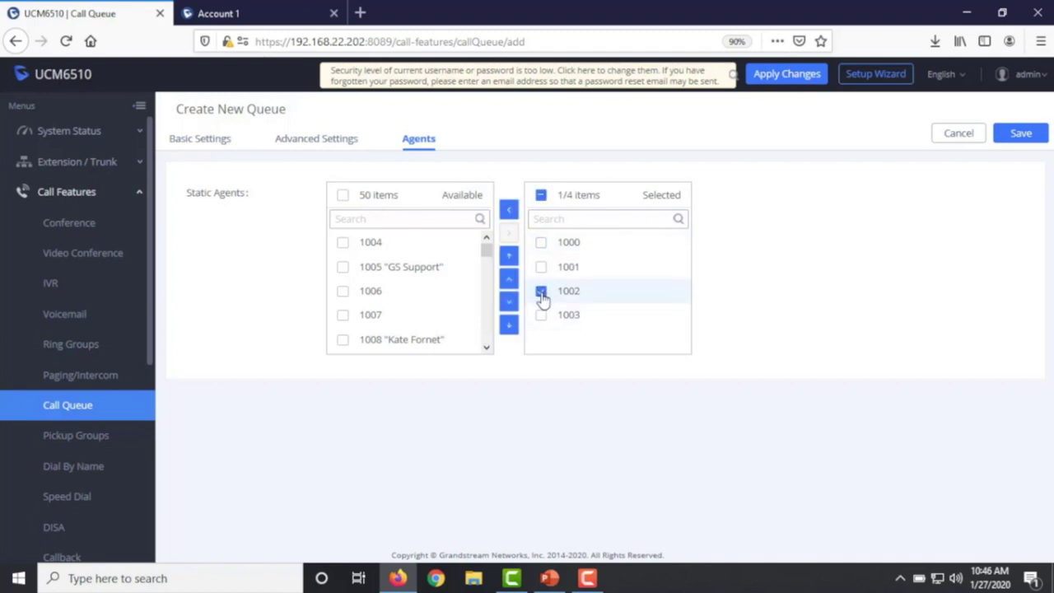
click(508, 259)
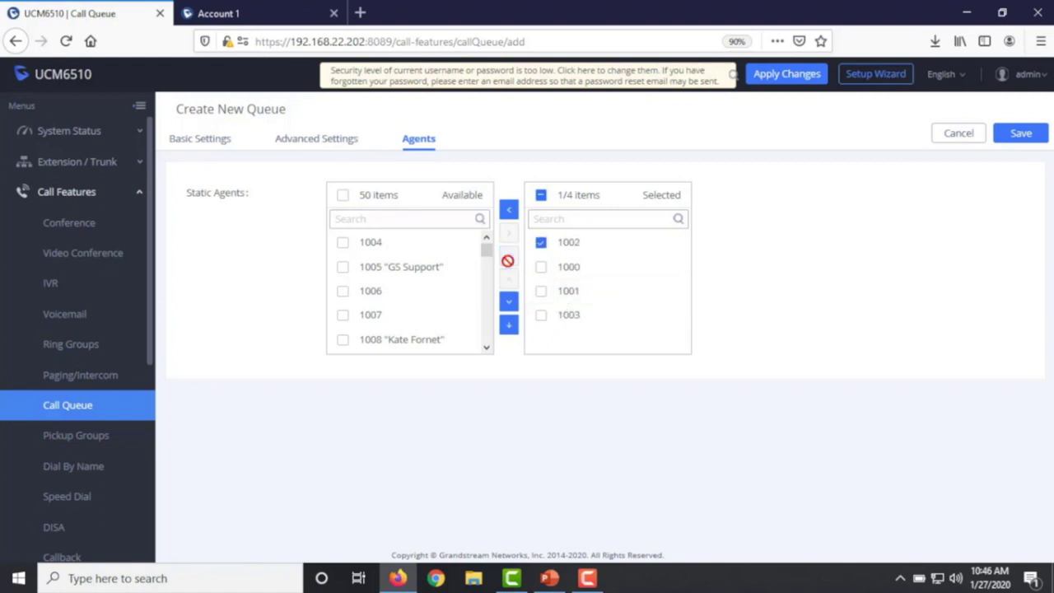
- Recheck the strategy on Basic Settings, keeping Ring All, and return to the agent lists
click(190, 150)
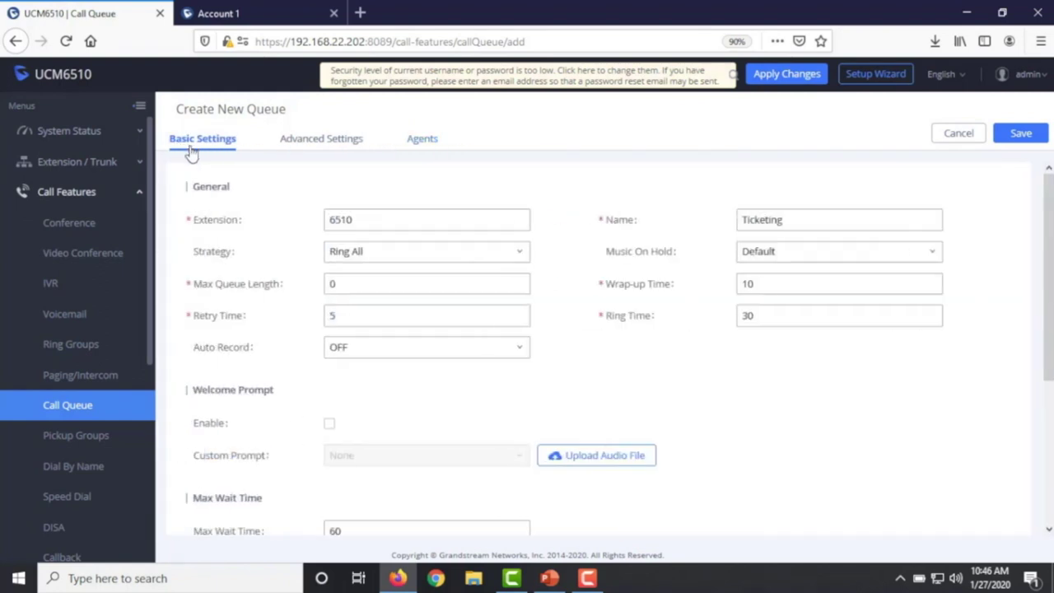
click(348, 254)
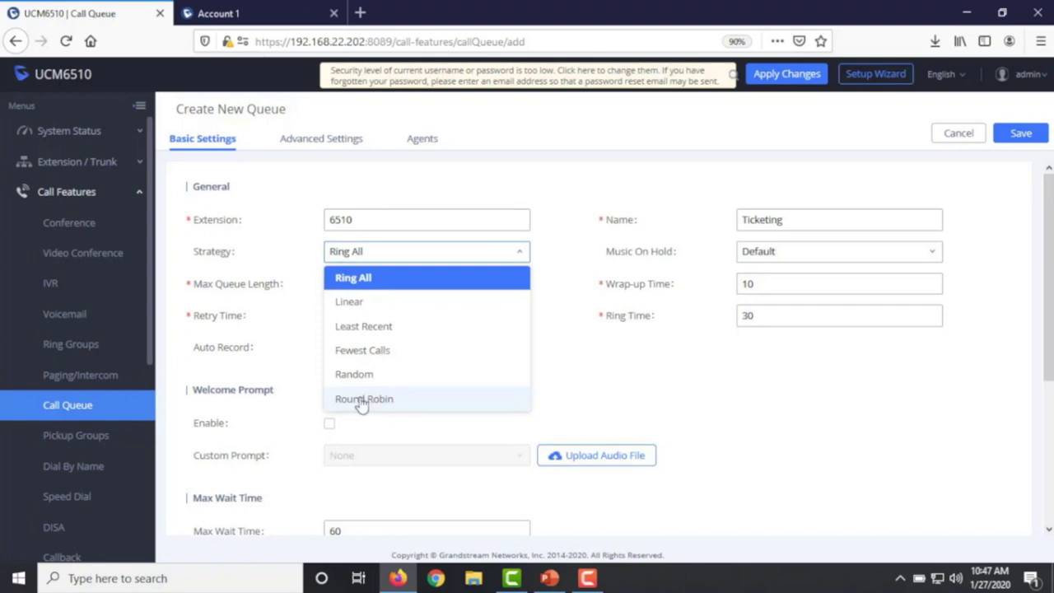
click(434, 142)
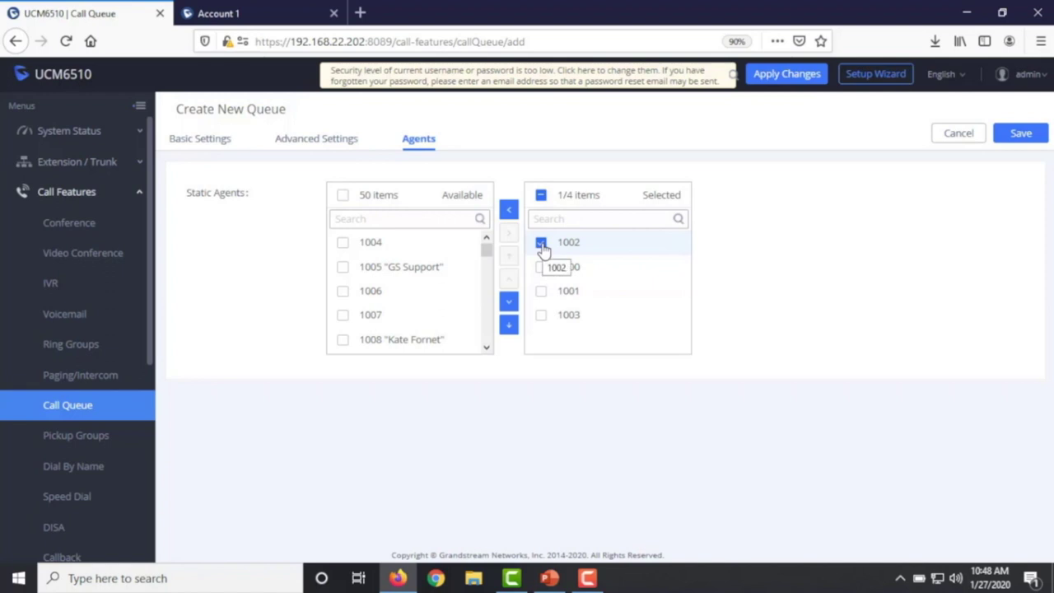
- Toggle agent checkboxes without changing the 1002, 1000, 1001, 1003 order, then return to Basic Settings
click(540, 268)
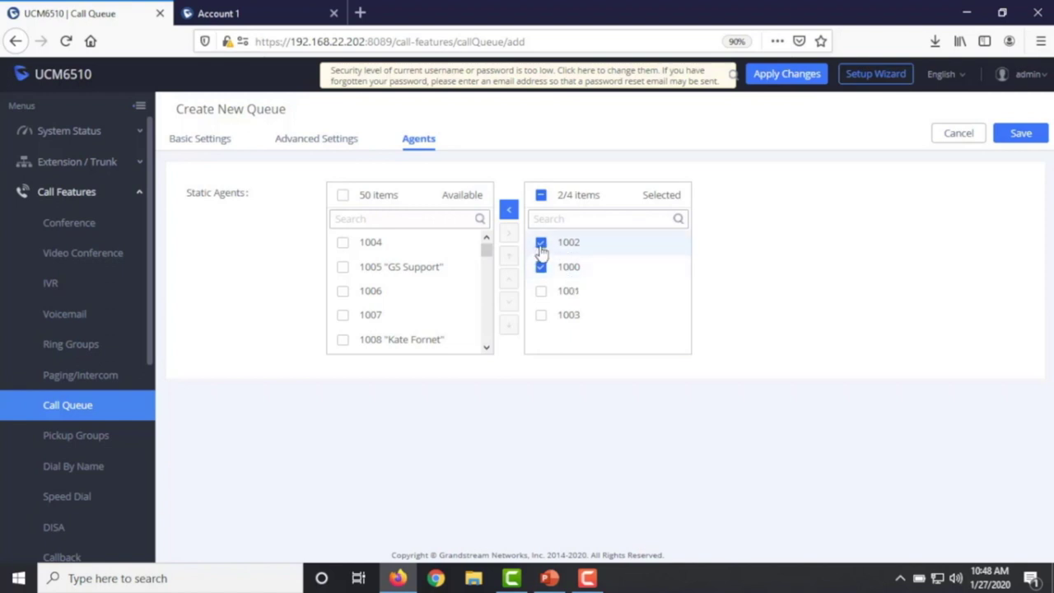
click(541, 244)
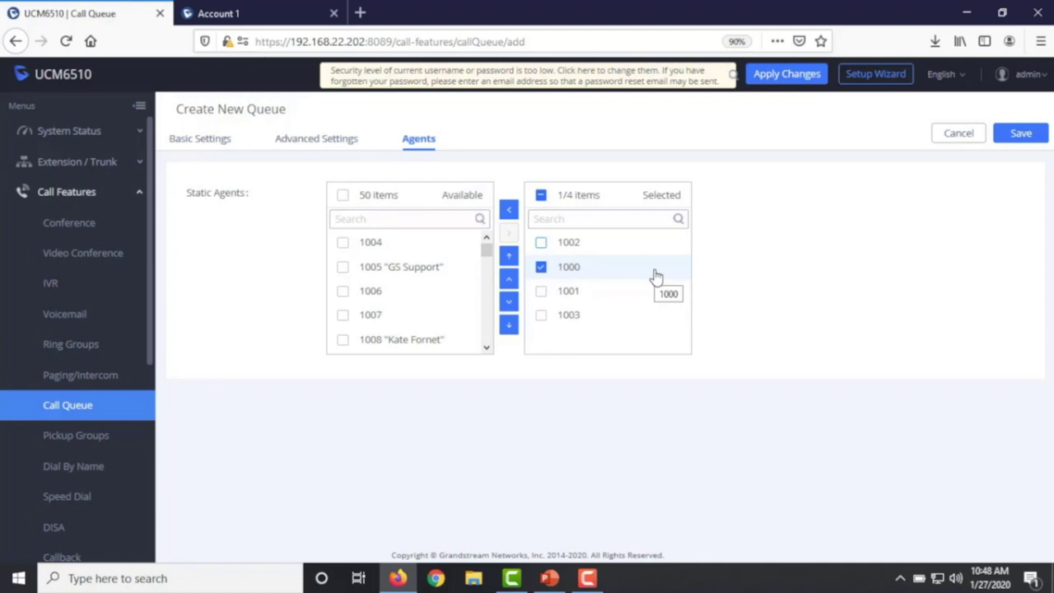
click(541, 244)
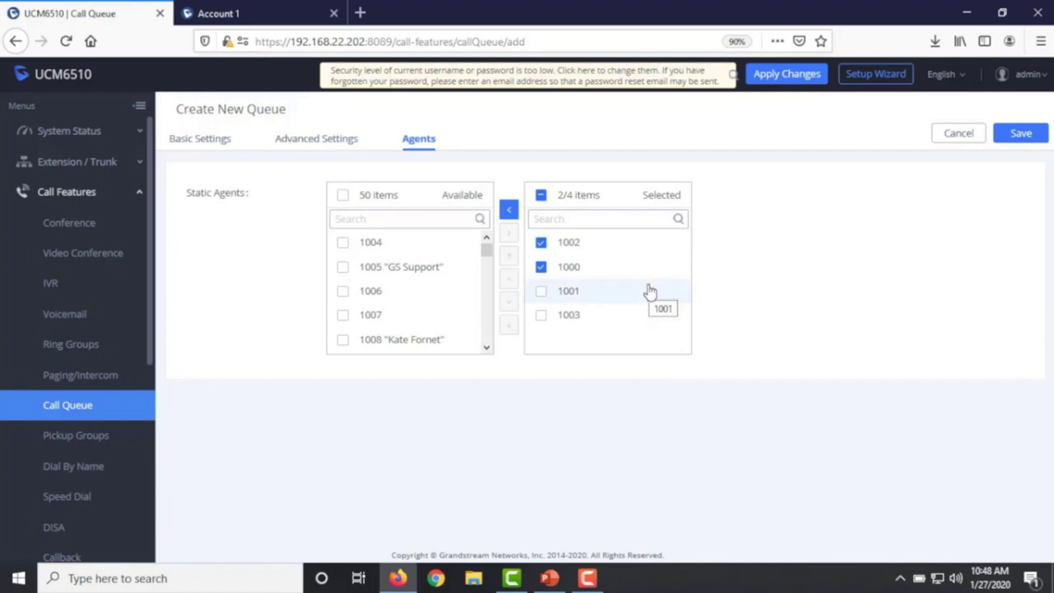
click(542, 267)
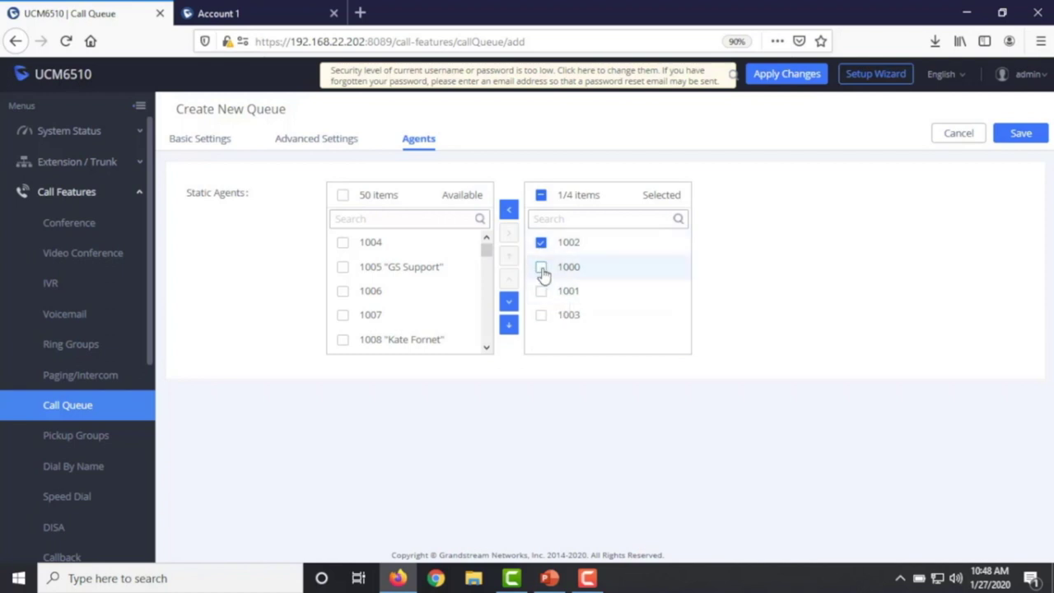
click(542, 268)
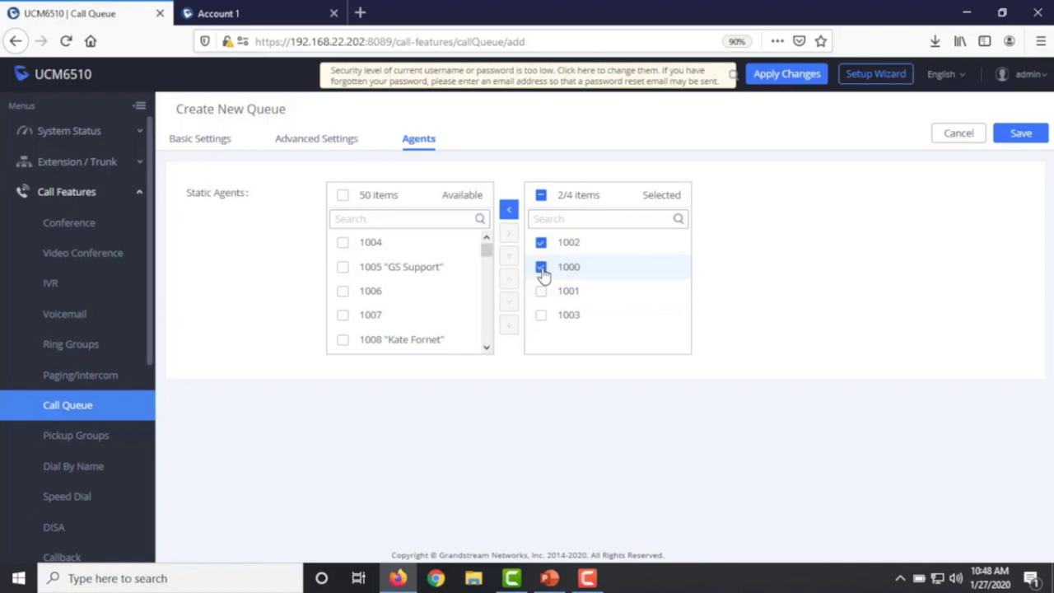
click(540, 244)
click(542, 267)
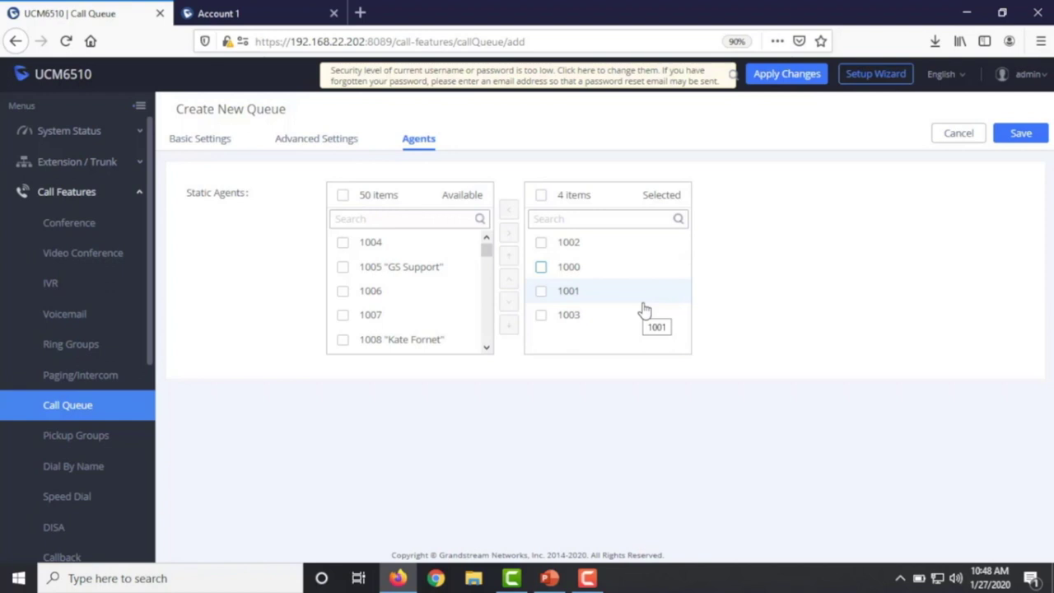
click(542, 291)
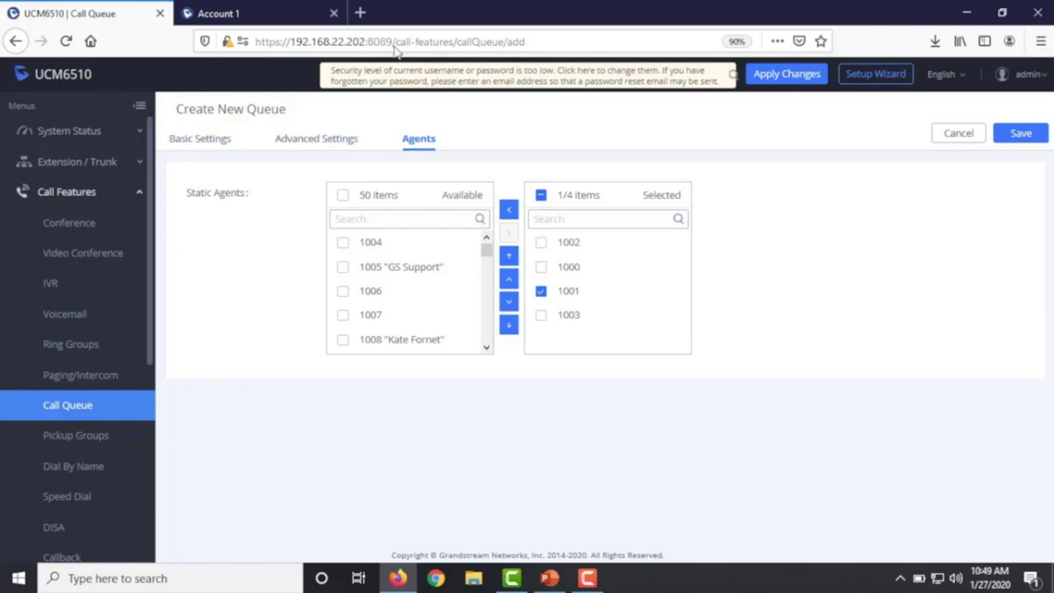
click(204, 142)
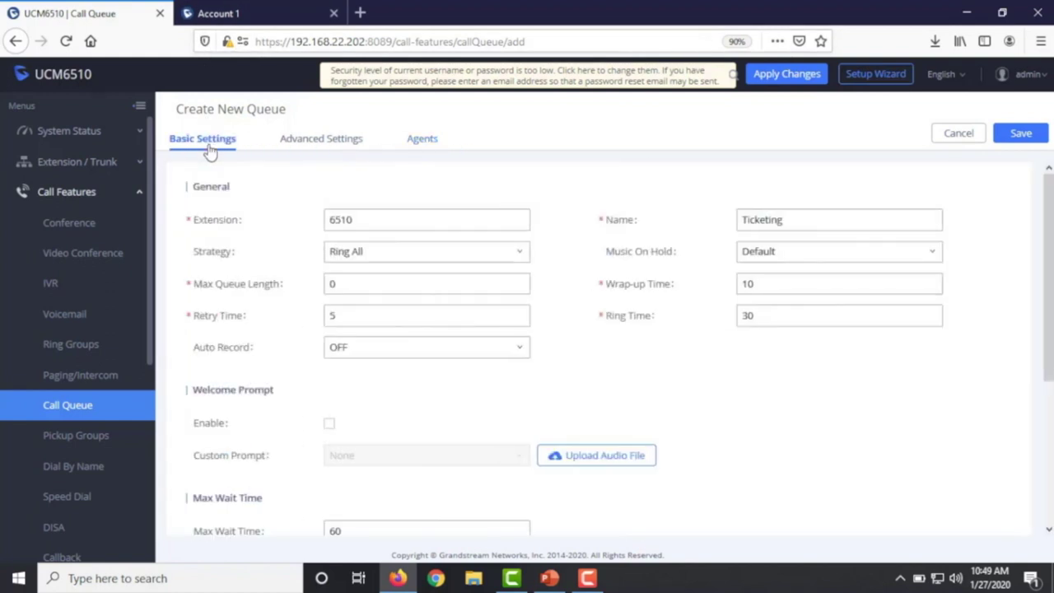
- Keep the strategy at Ring All and expand PBX Settings in the sidebar
click(360, 260)
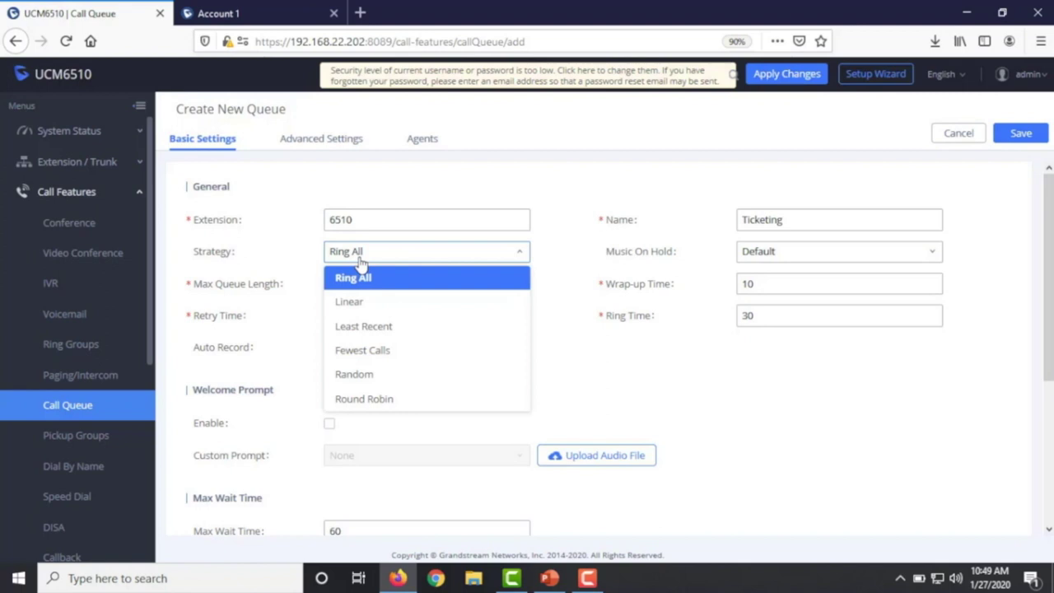
click(631, 189)
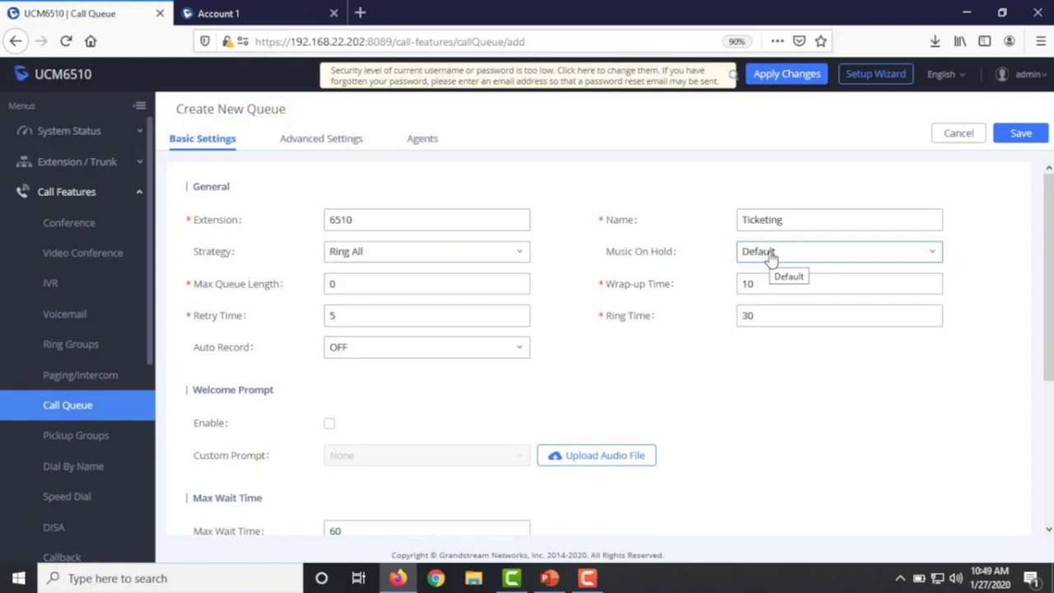
scroll(74, 452, down, 5)
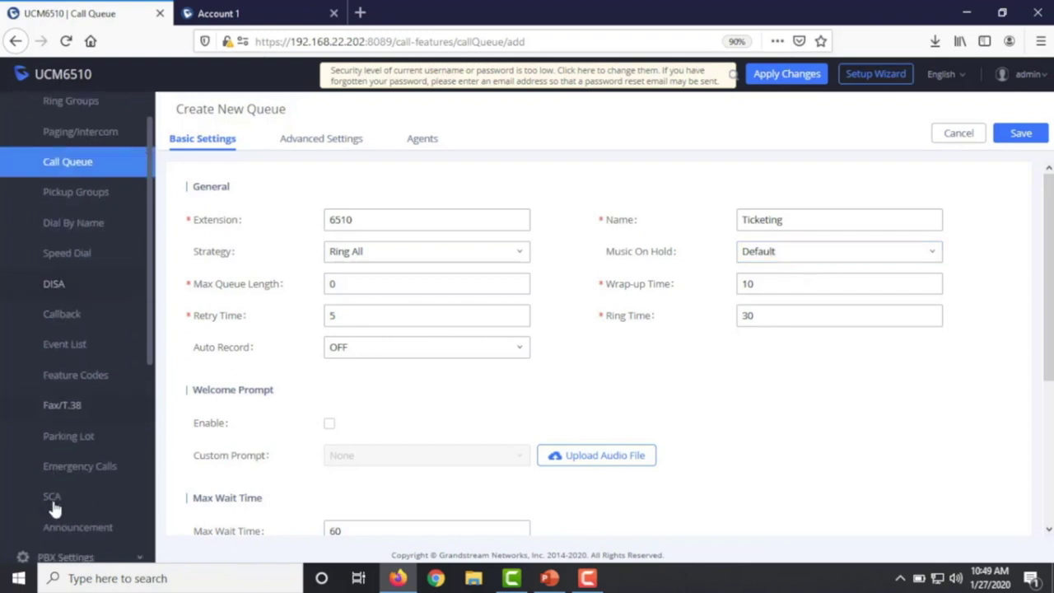
click(70, 426)
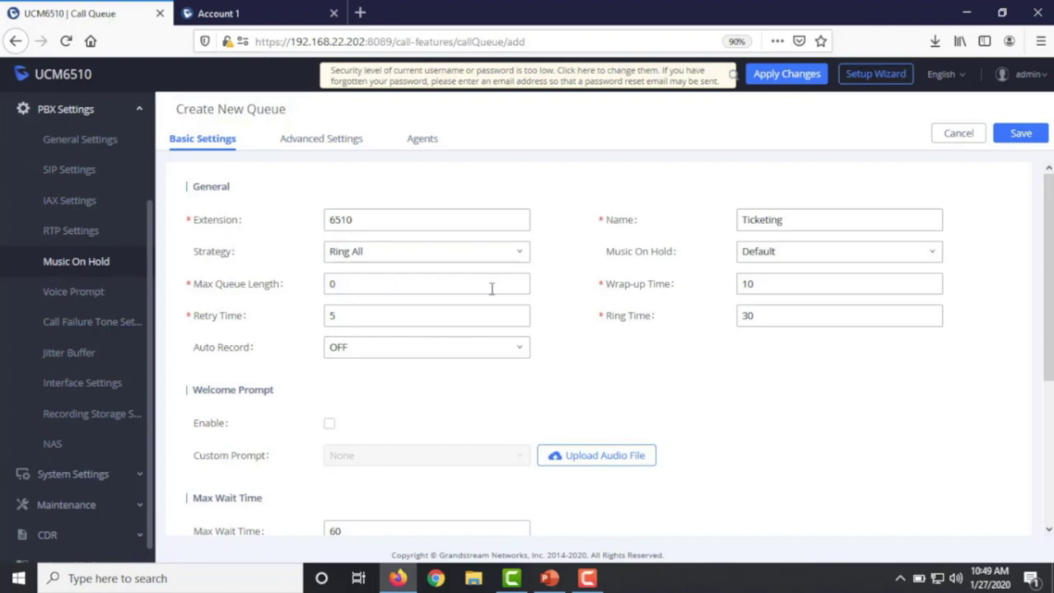
- Leave the queue's Music On Hold set to Default
click(836, 261)
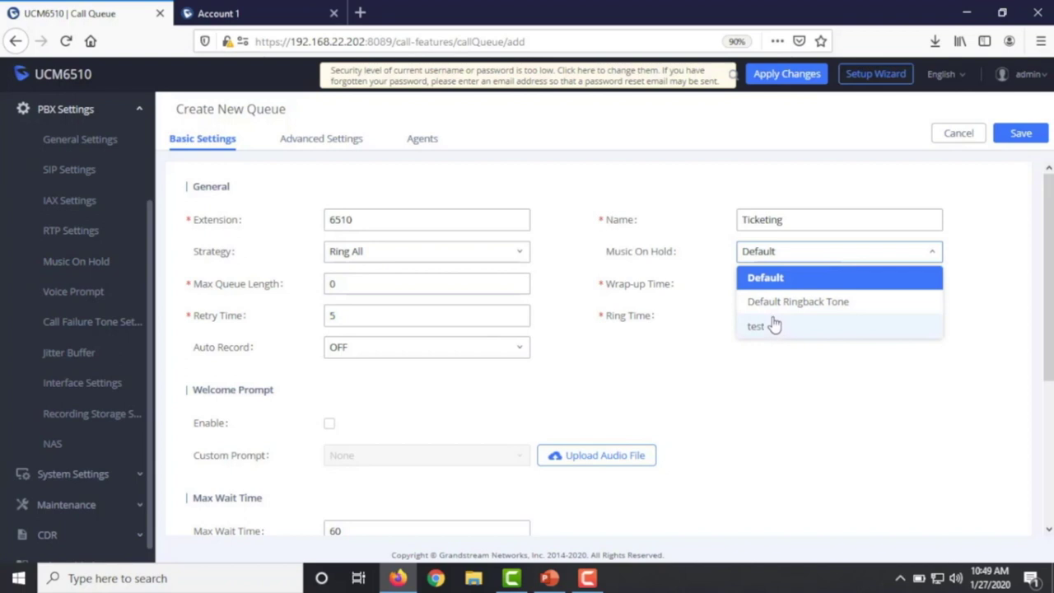
click(723, 419)
click(367, 286)
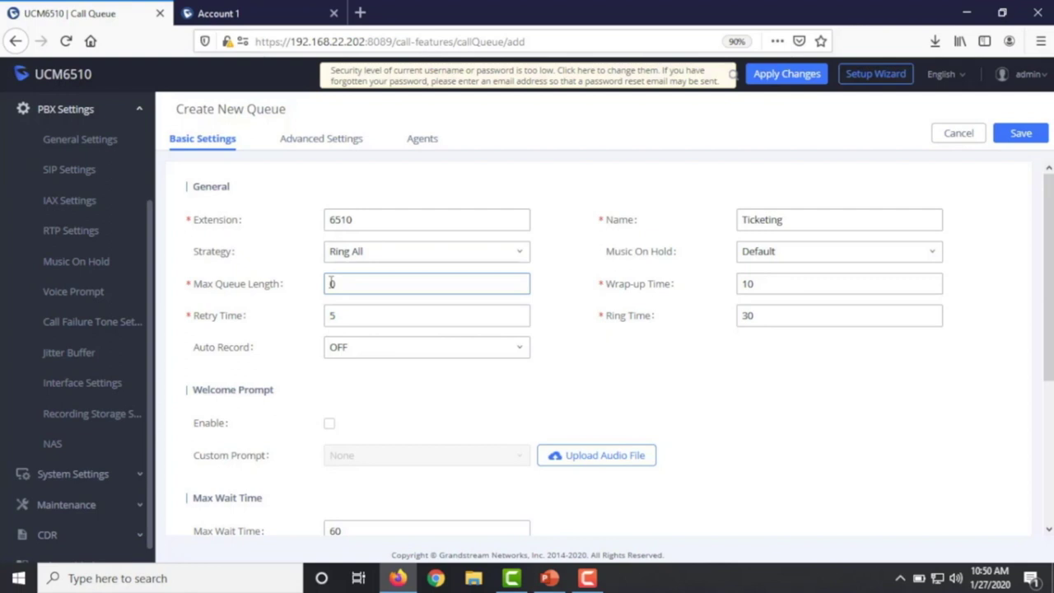
- Set Max Queue Length to 3 and Max Wait Time Destination to Voicemail 1000
drag(360, 280, 303, 278)
text(3)
scroll(353, 422, down, 3)
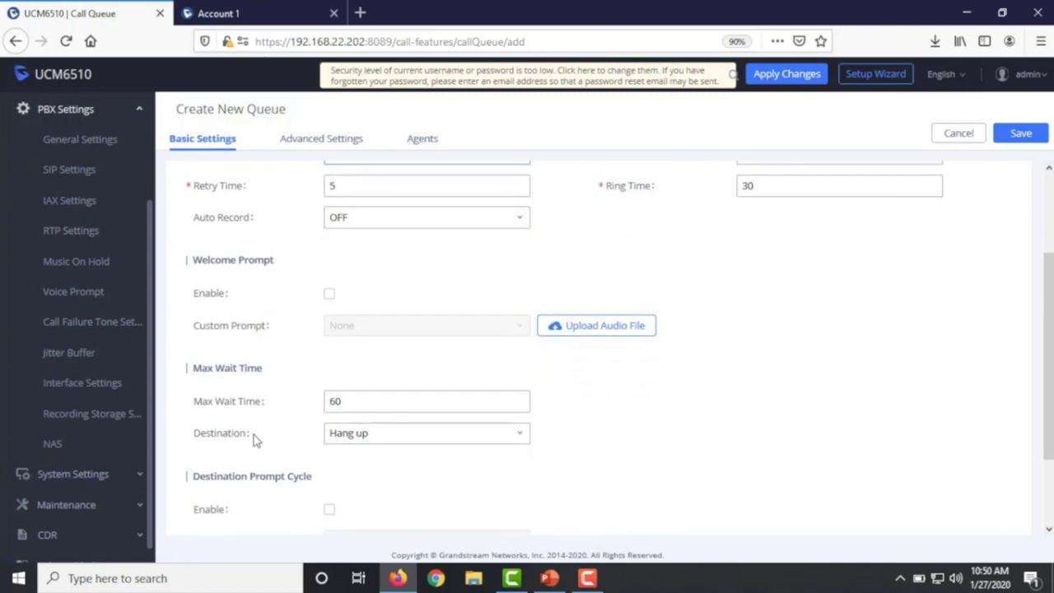
double_click(196, 436)
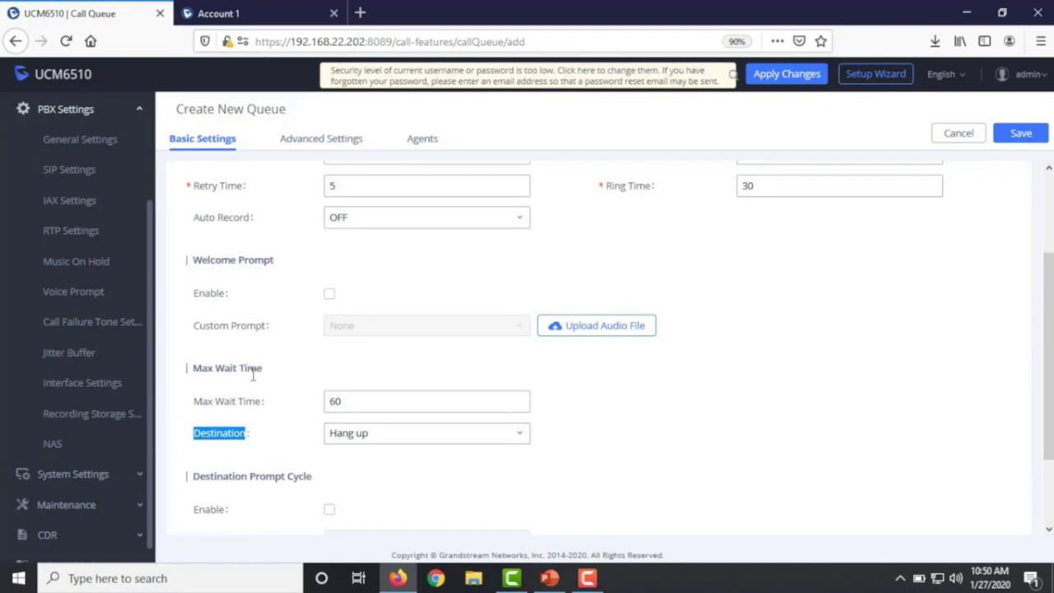
click(360, 444)
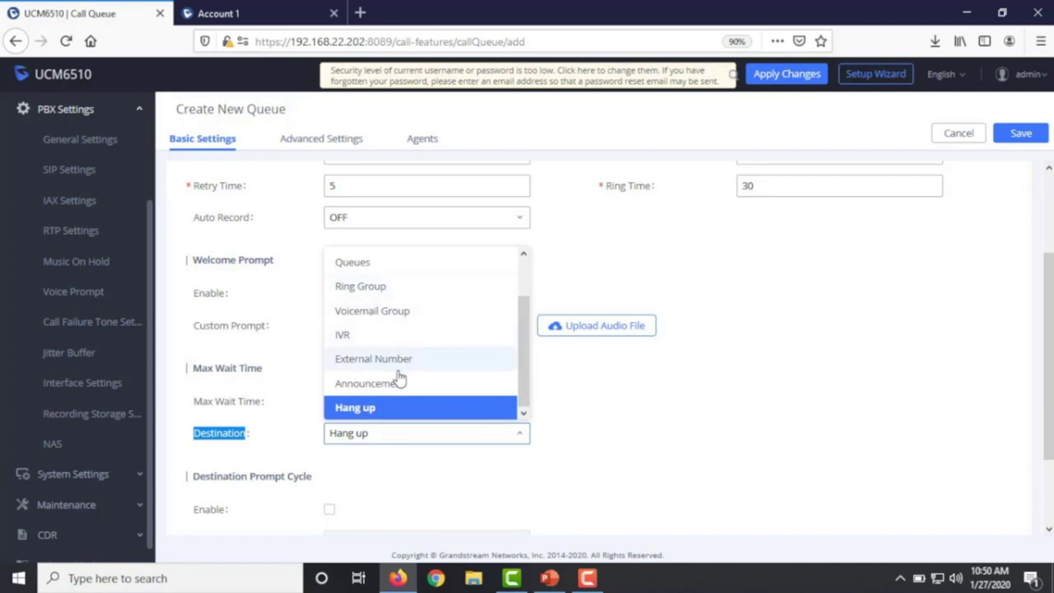
scroll(399, 377, up, 1)
scroll(399, 376, up, 1)
click(369, 284)
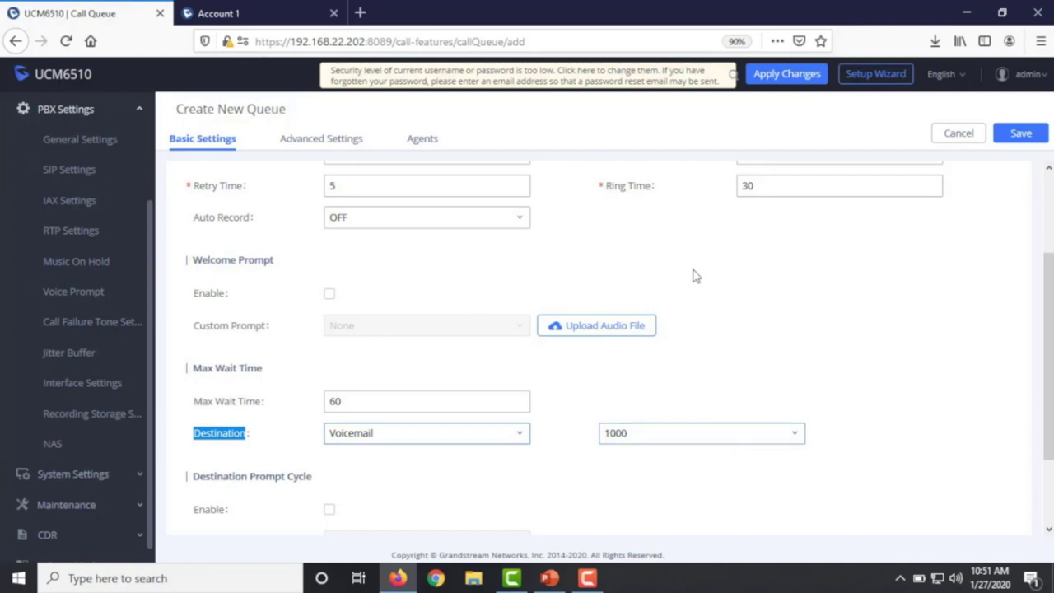
scroll(697, 287, up, 3)
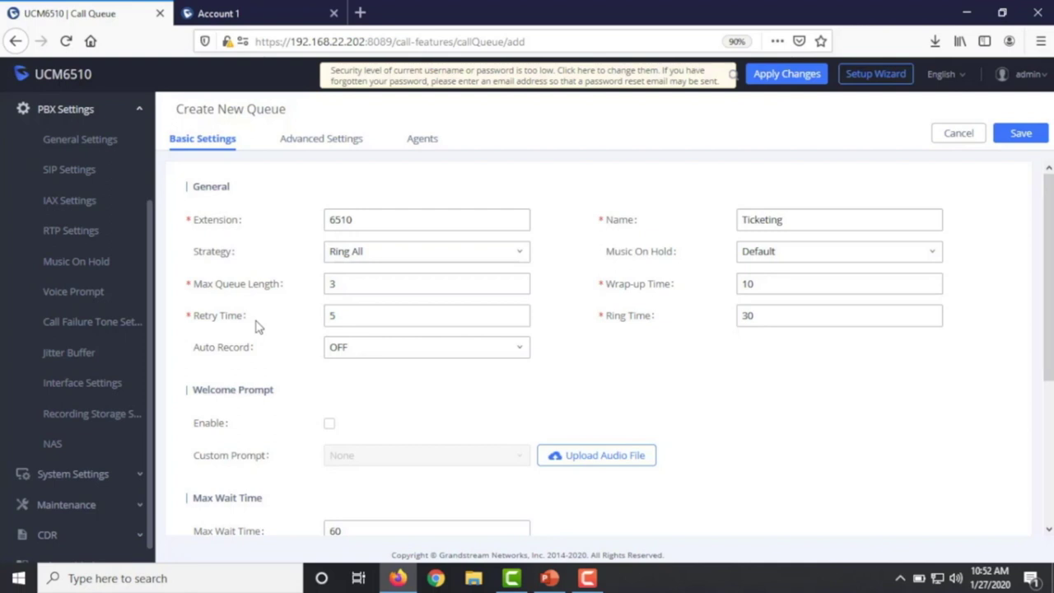
- Check Retry Time 5 and Ring Time 30, and set Auto Record to All Calls
drag(785, 316, 713, 318)
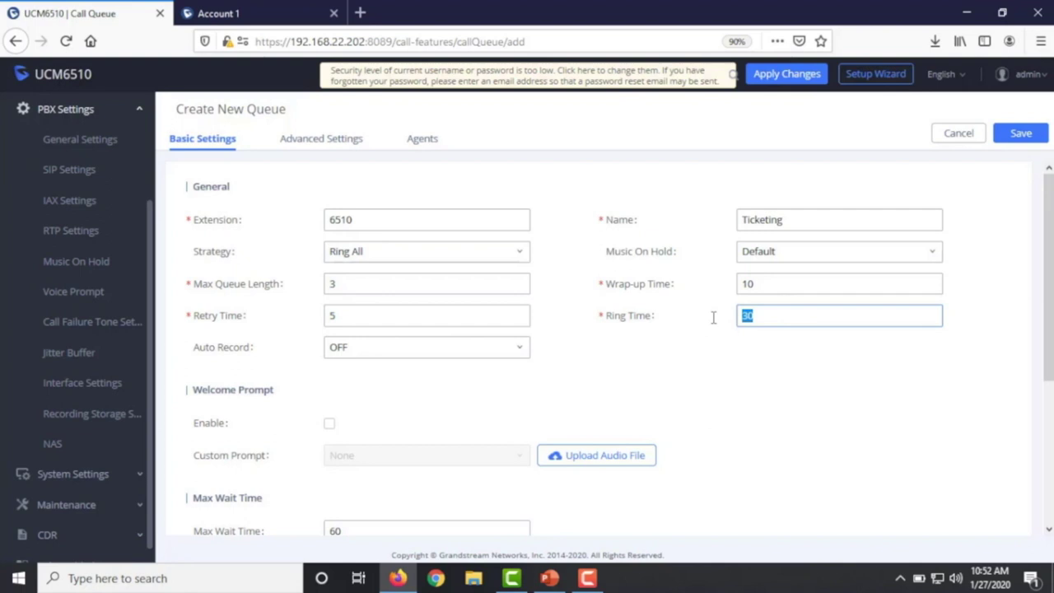
drag(384, 321, 298, 323)
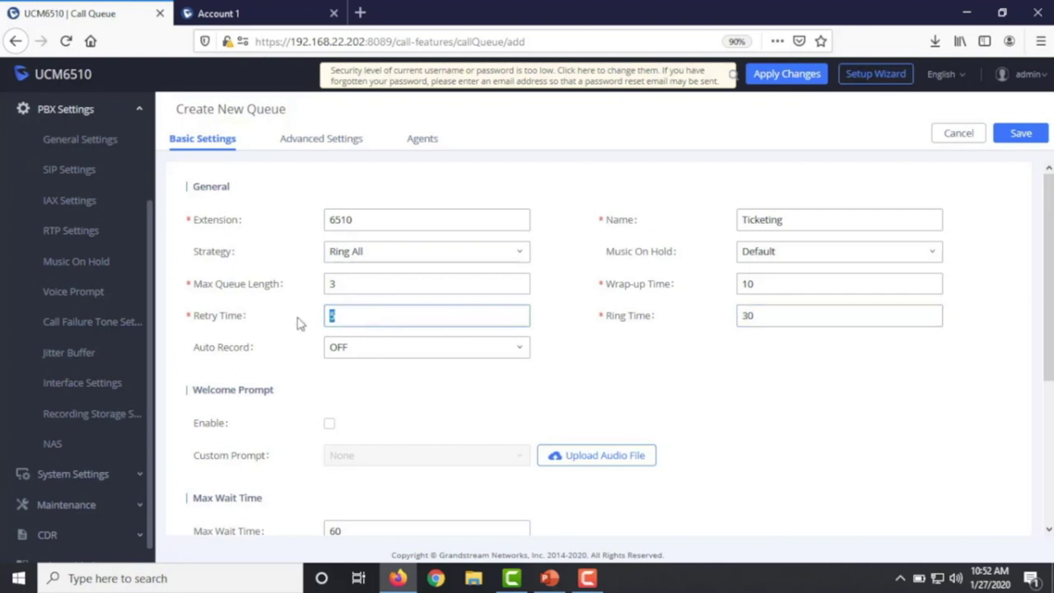
drag(786, 315, 719, 315)
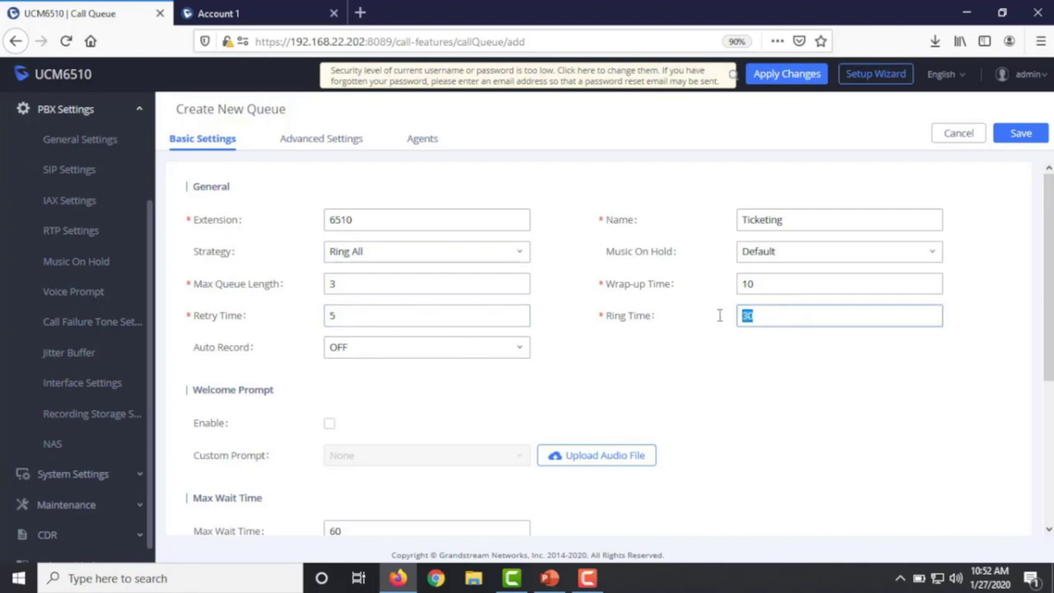
click(349, 317)
drag(349, 317, 298, 317)
key(Tab)
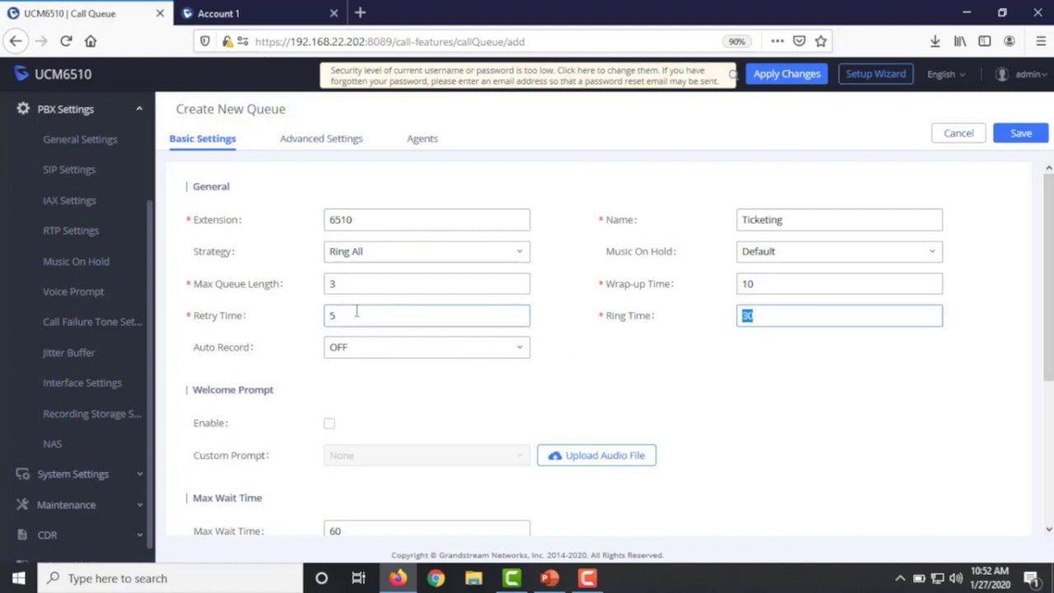
key(shift+Tab)
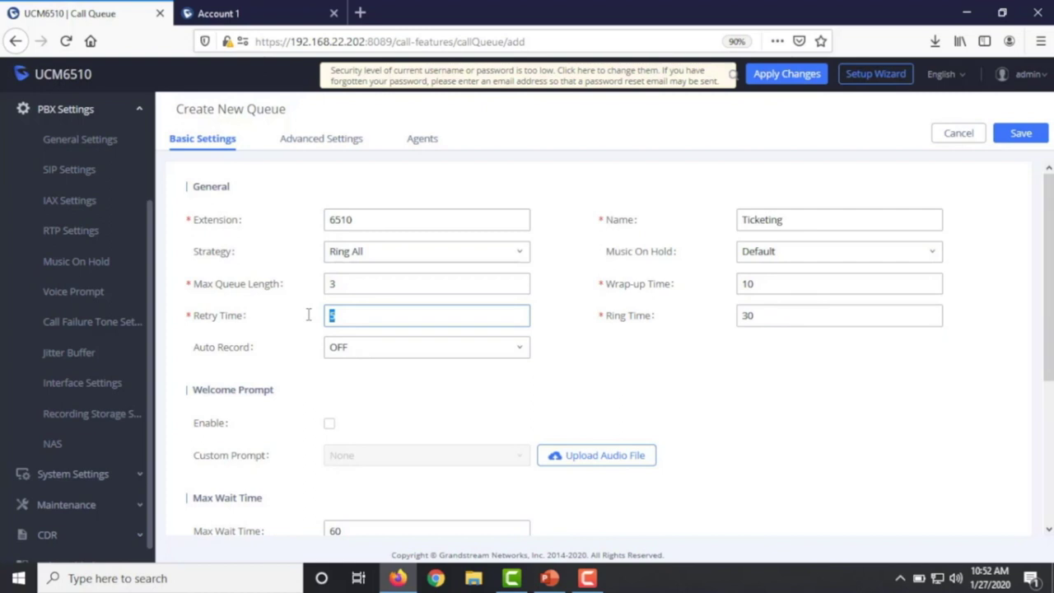
click(355, 350)
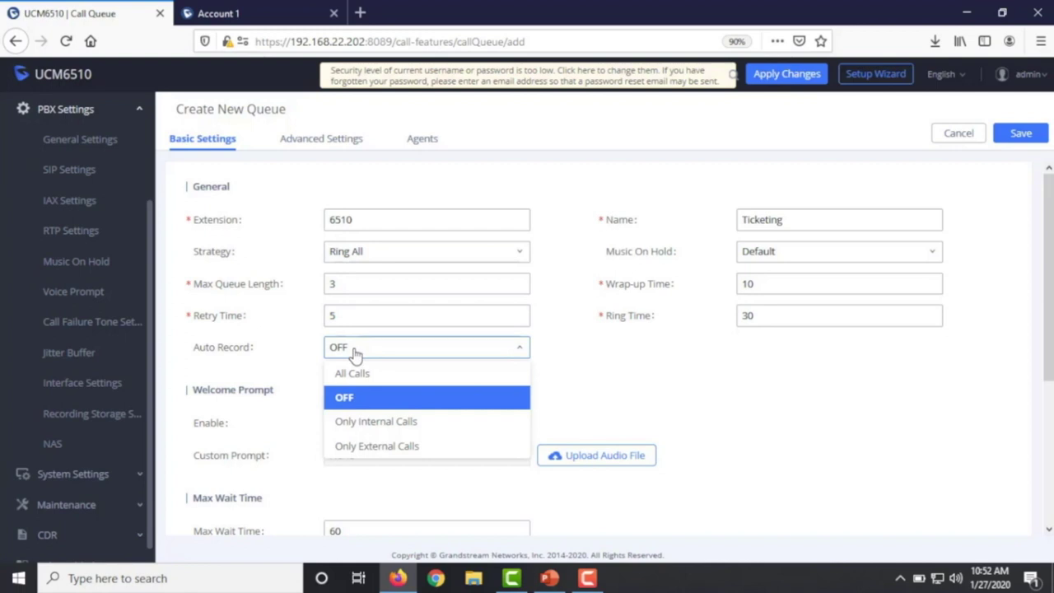
click(363, 379)
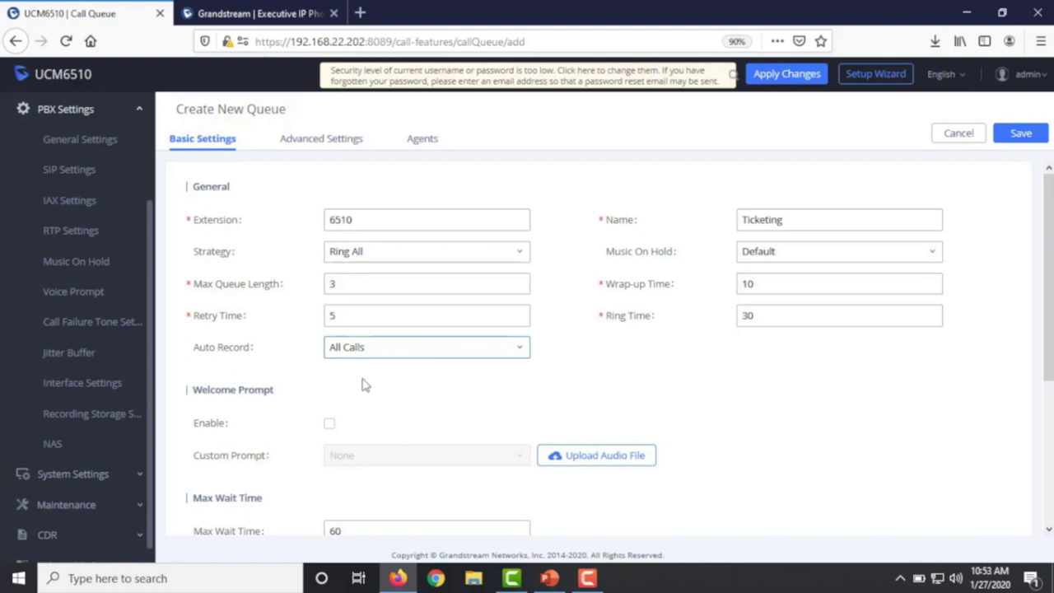
- Enable the Welcome Prompt with Custom Prompt left at None, then browse the sidebar settings sections
click(328, 426)
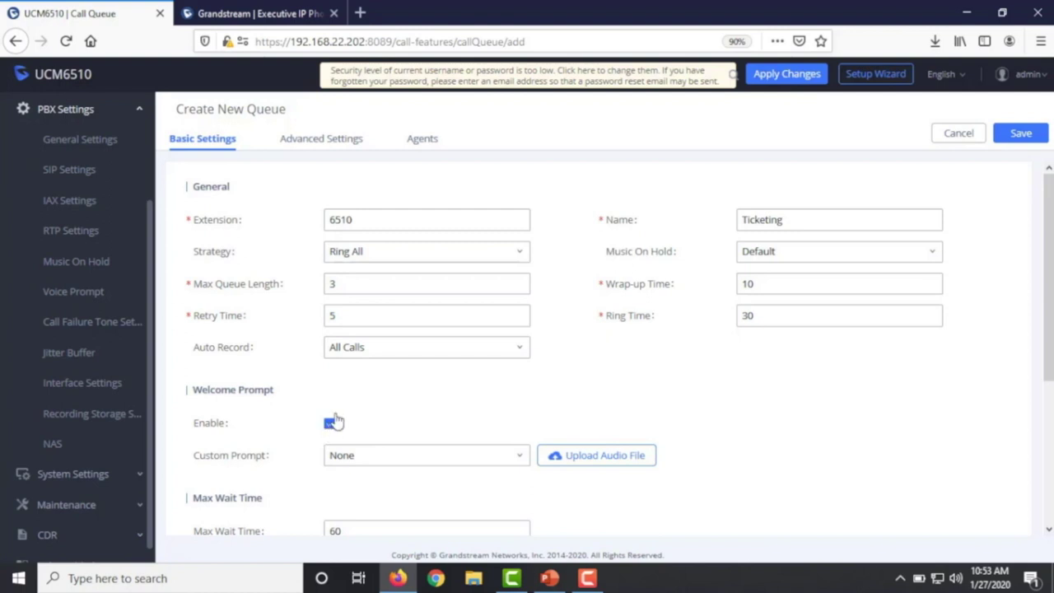
click(400, 463)
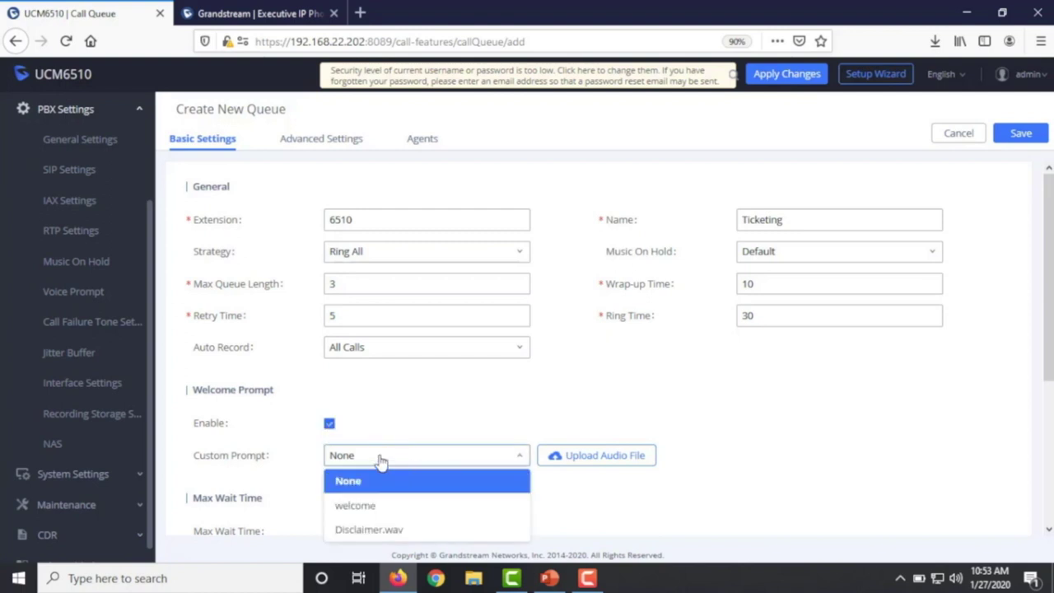
mouse_move(233, 458)
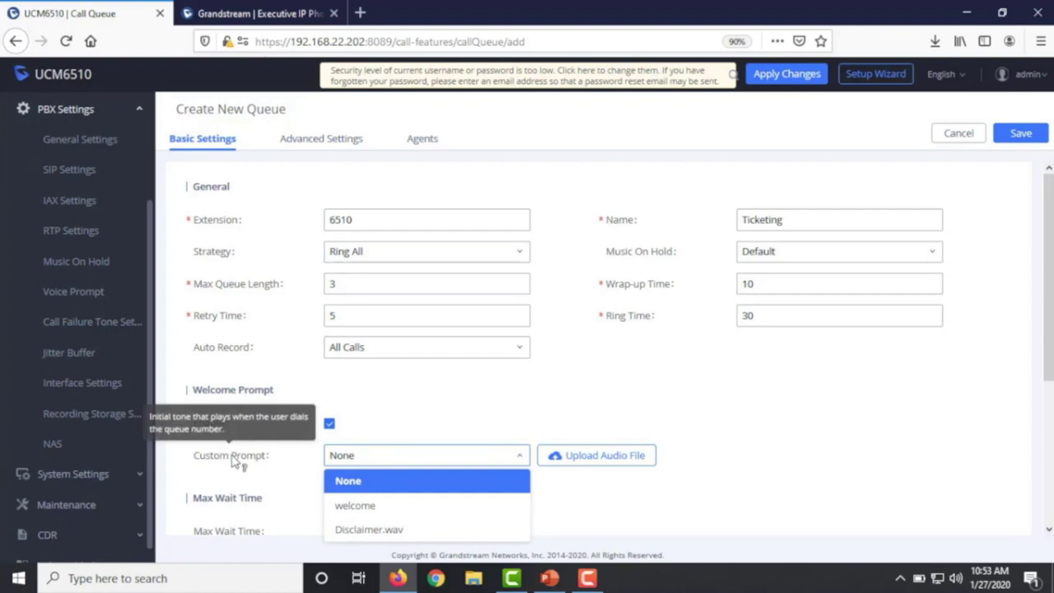
click(79, 475)
drag(78, 475, 37, 301)
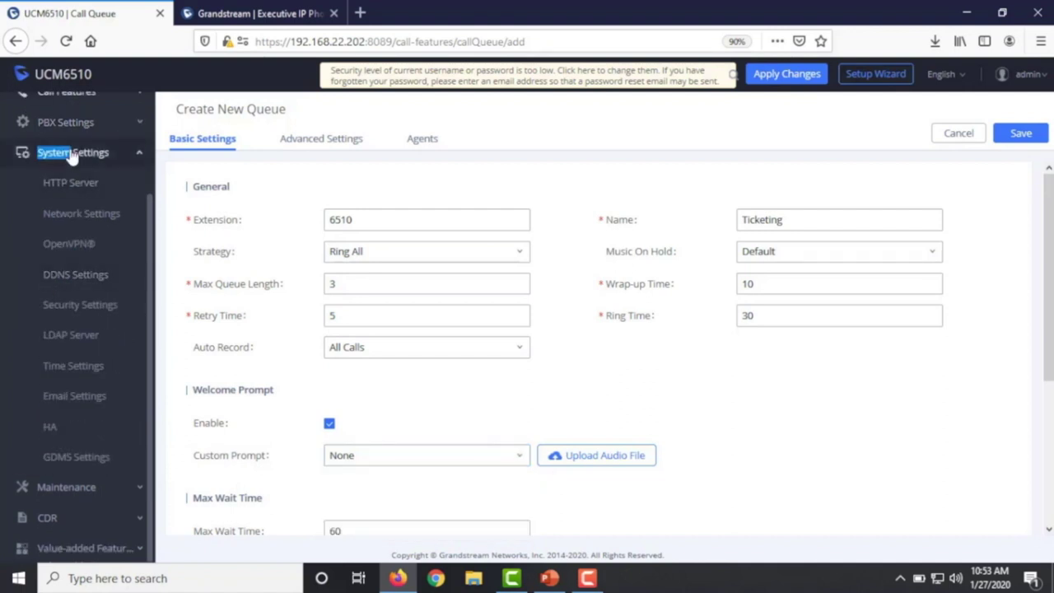
click(63, 122)
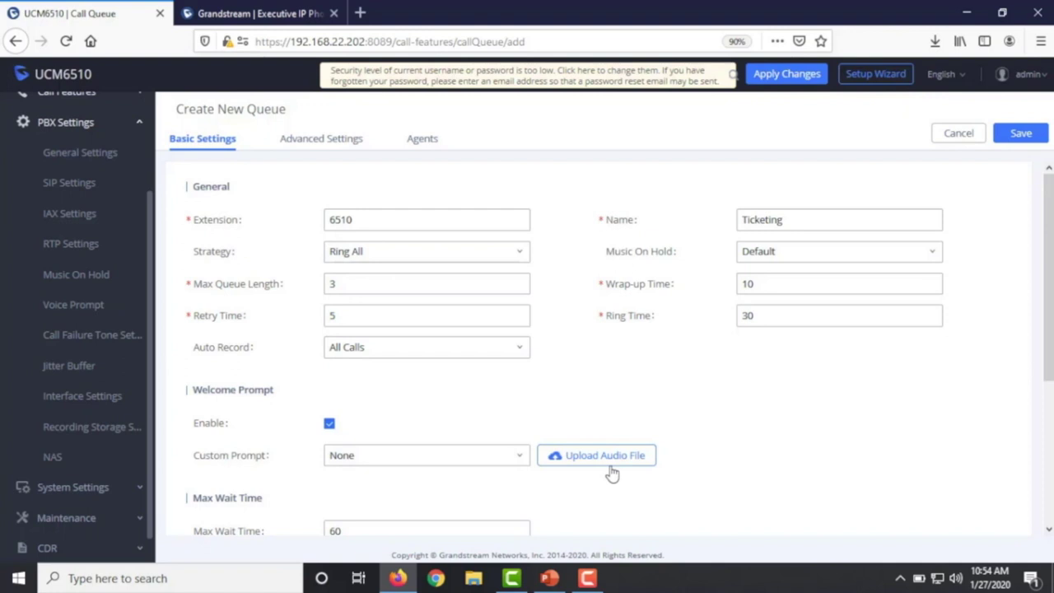
- Raise the Ticketing queue's Max Wait Time from 60 to 300 and enable Destination Prompt Cycle
scroll(612, 474, down, 3)
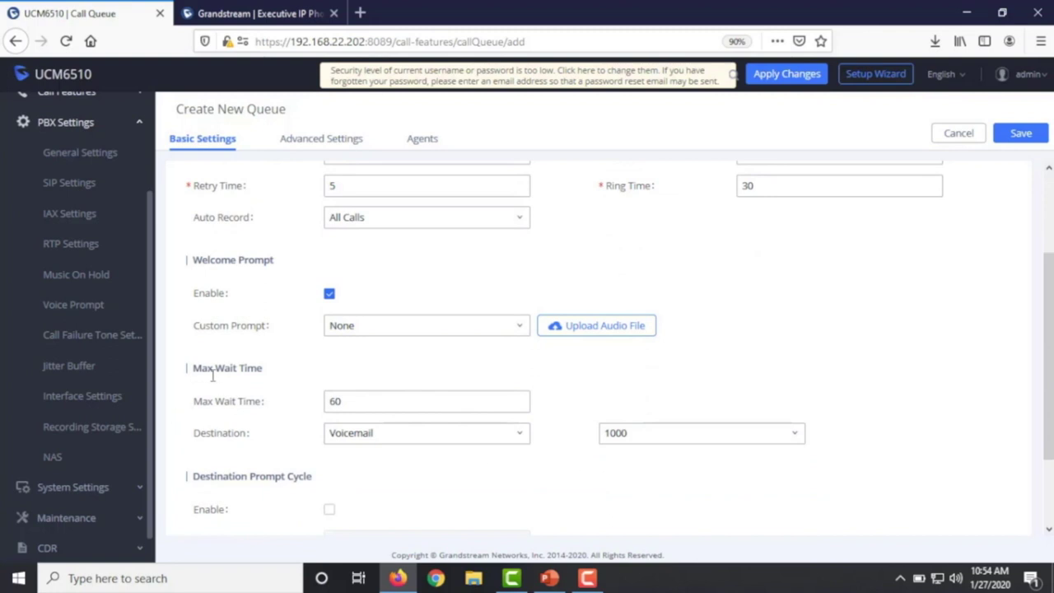
click(347, 403)
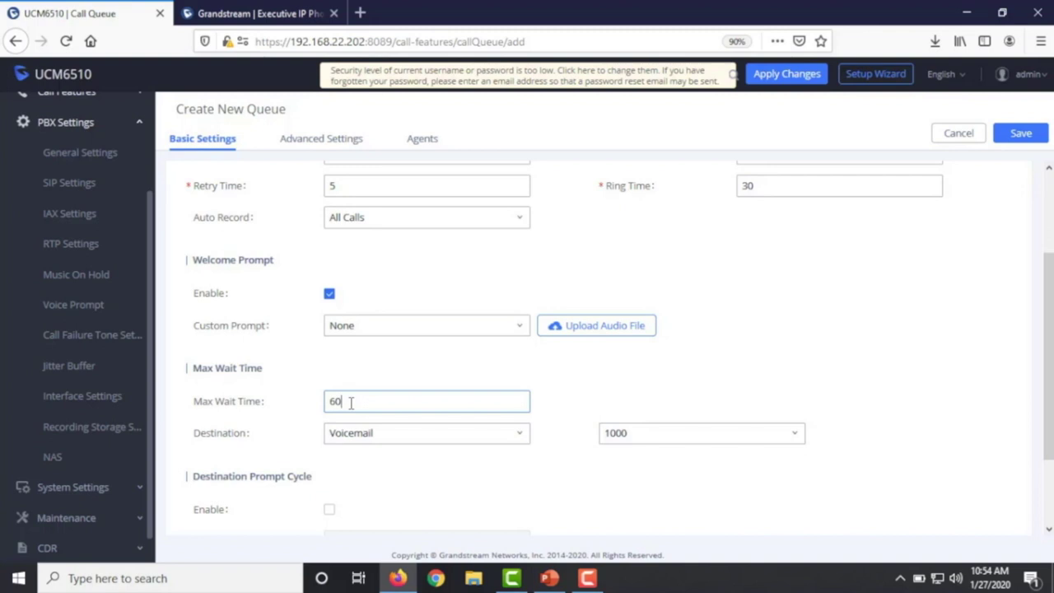
key(BackSpace)
key(BackSpace)
text(300)
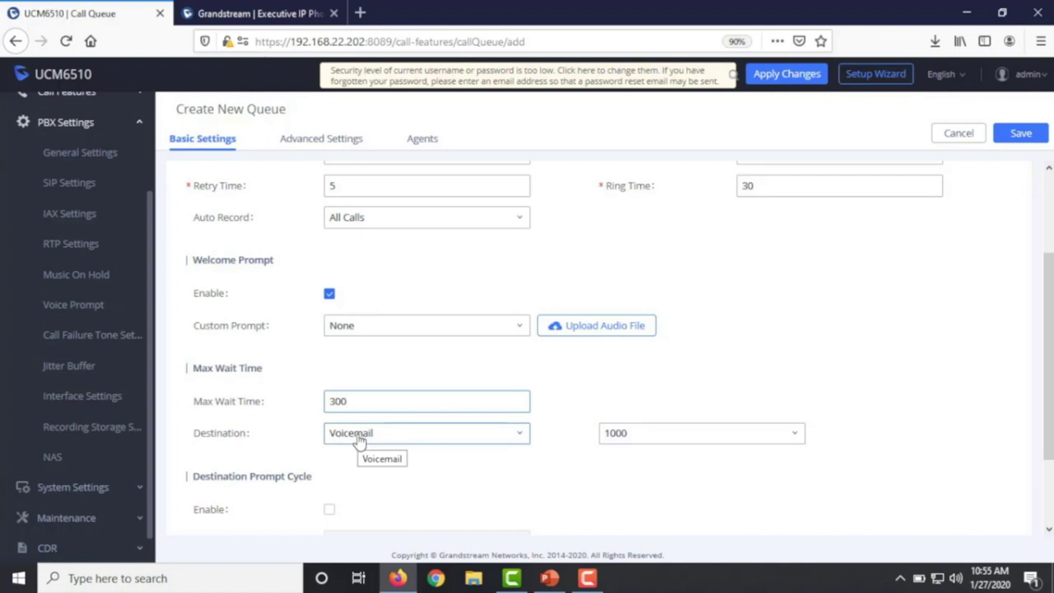
click(330, 403)
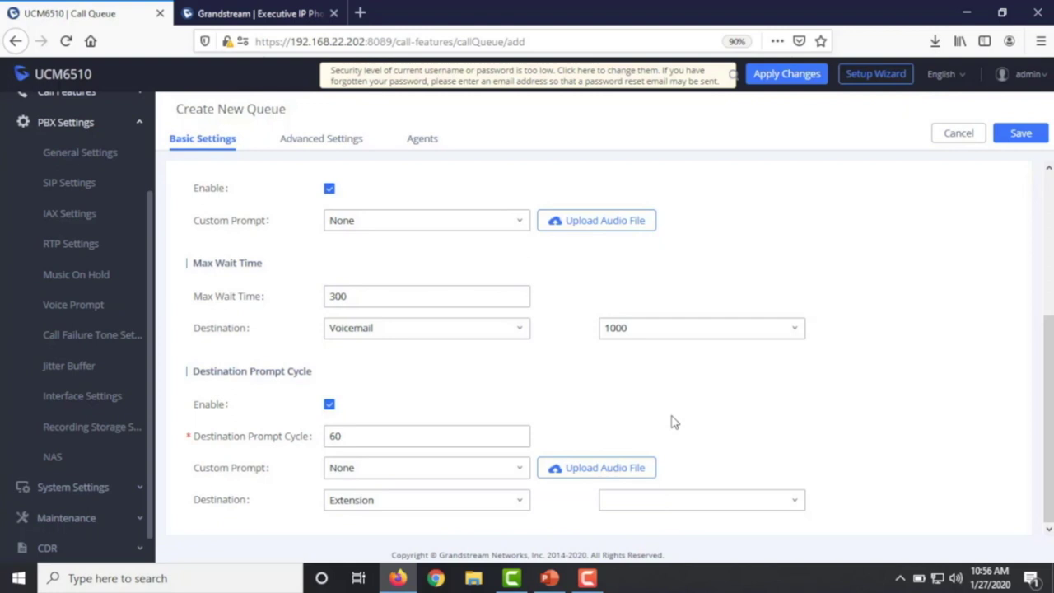
- Keep Voicemail 1000 as the destination for prompt-cycle callers
mouse_move(259, 474)
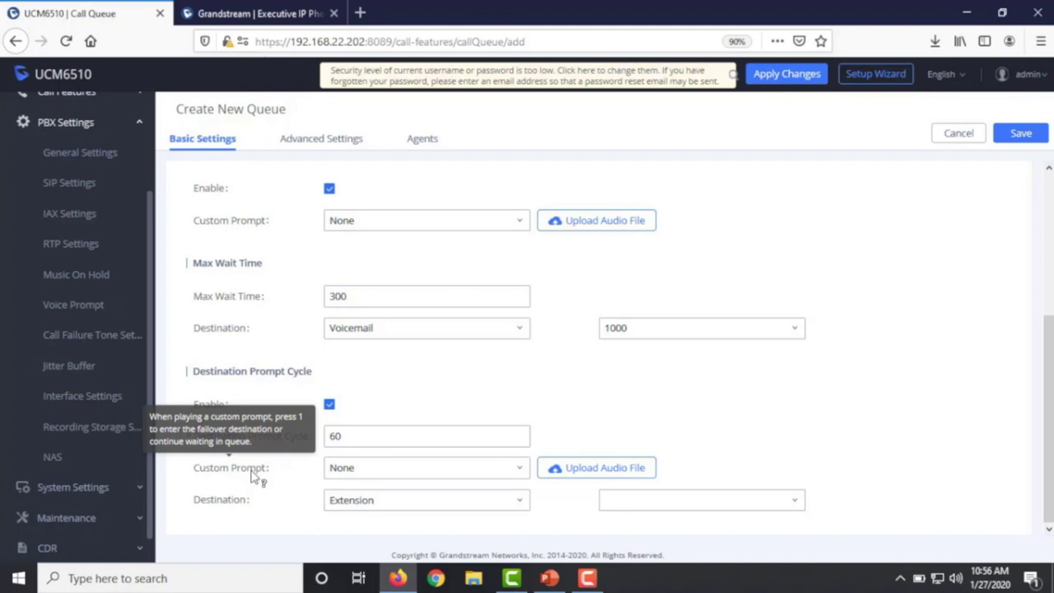
click(353, 510)
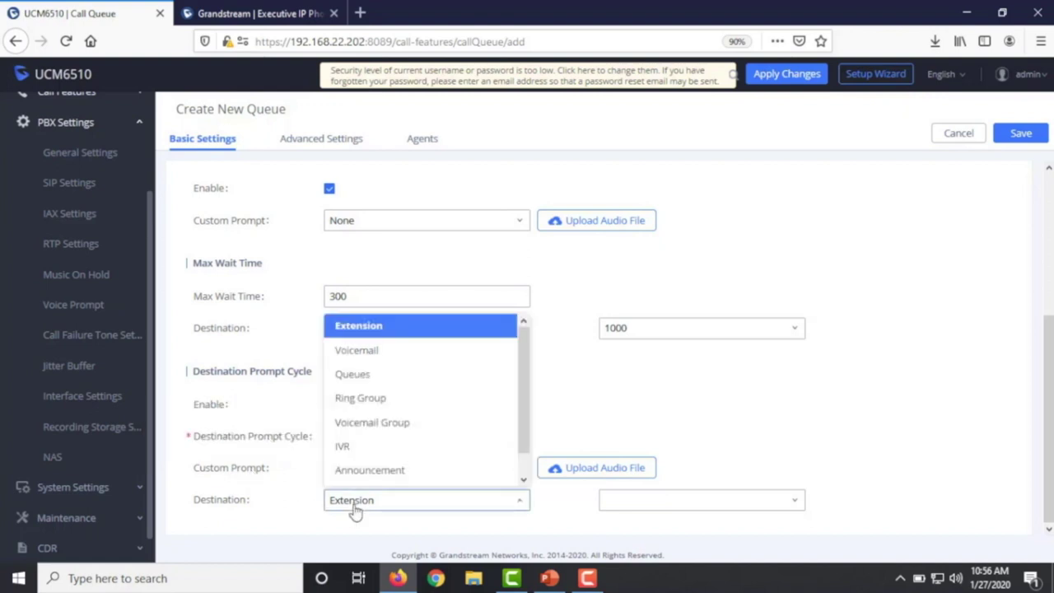
click(354, 350)
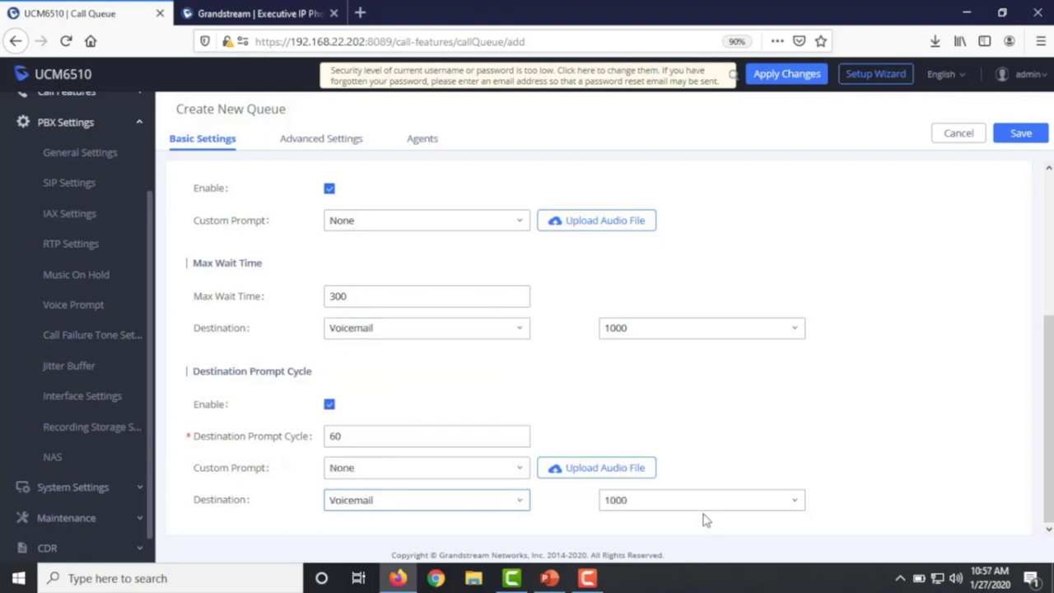
click(488, 500)
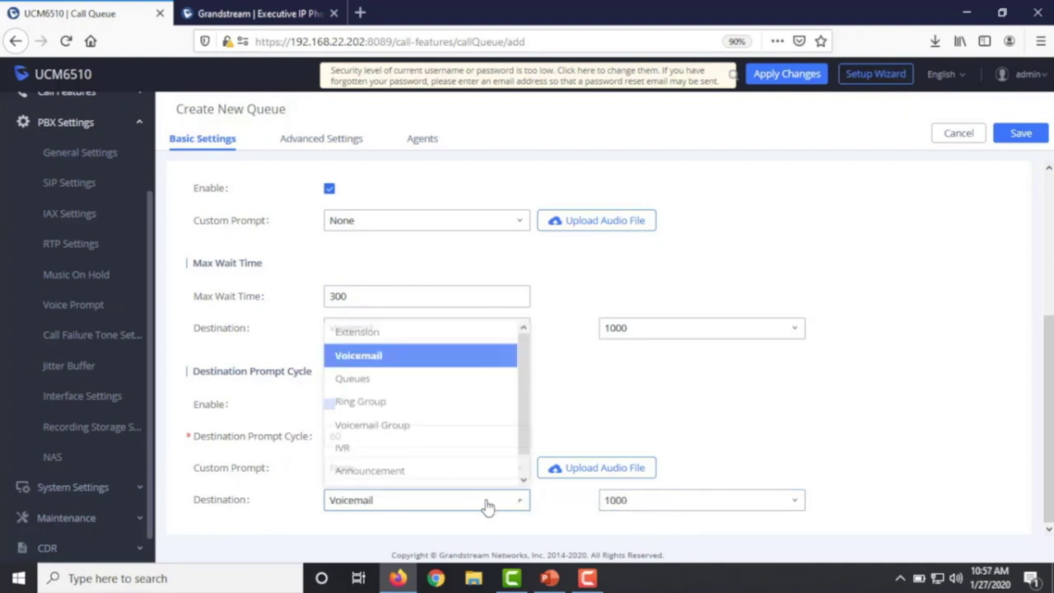
scroll(412, 454, down, 1)
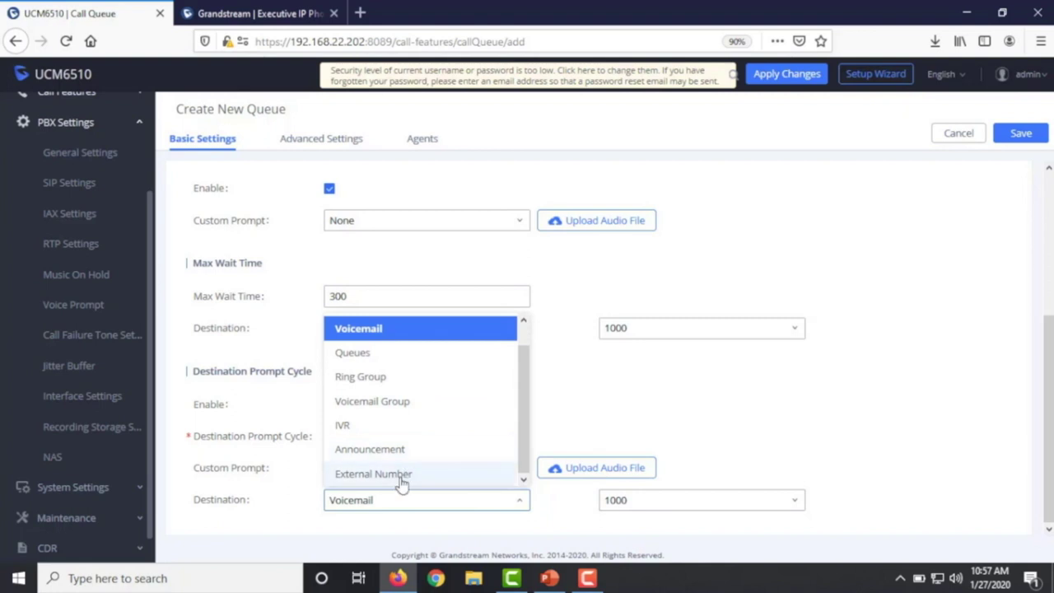
click(729, 429)
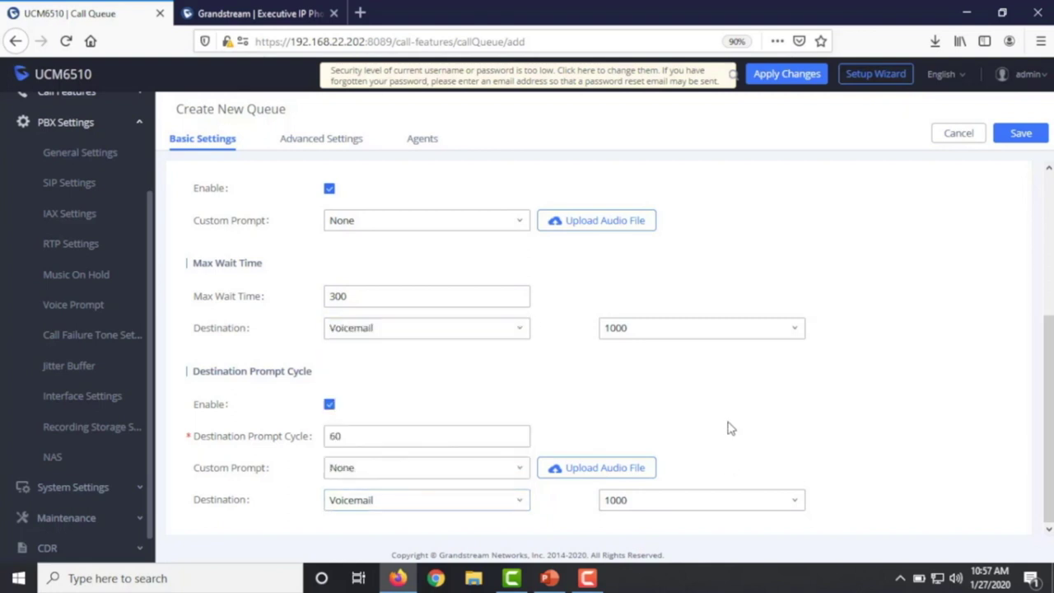
- Change the Destination Prompt Cycle value from 60 to 120
drag(371, 437, 316, 436)
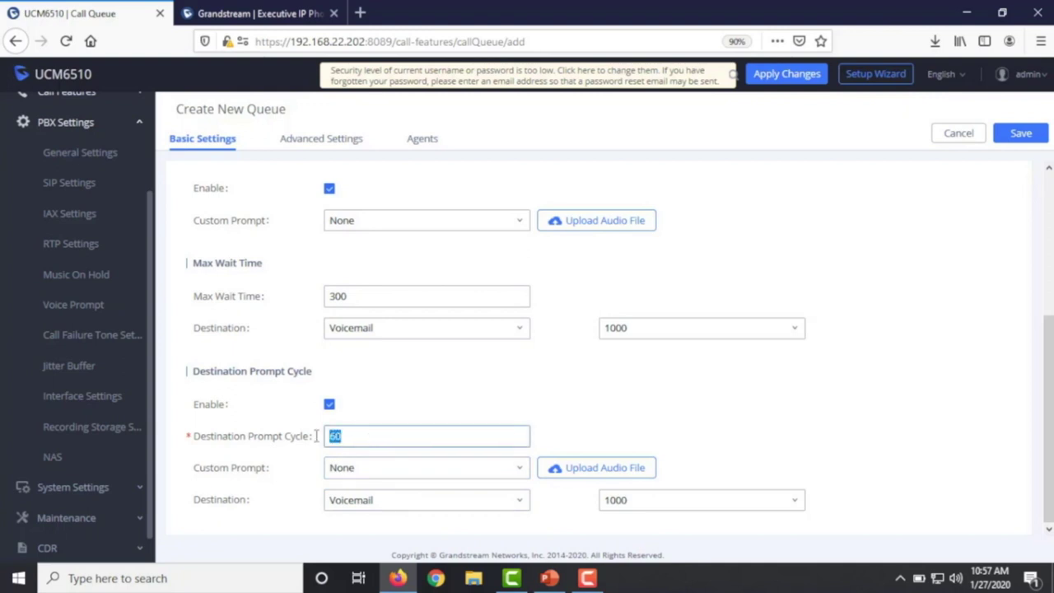
key(BackSpace)
text(120)
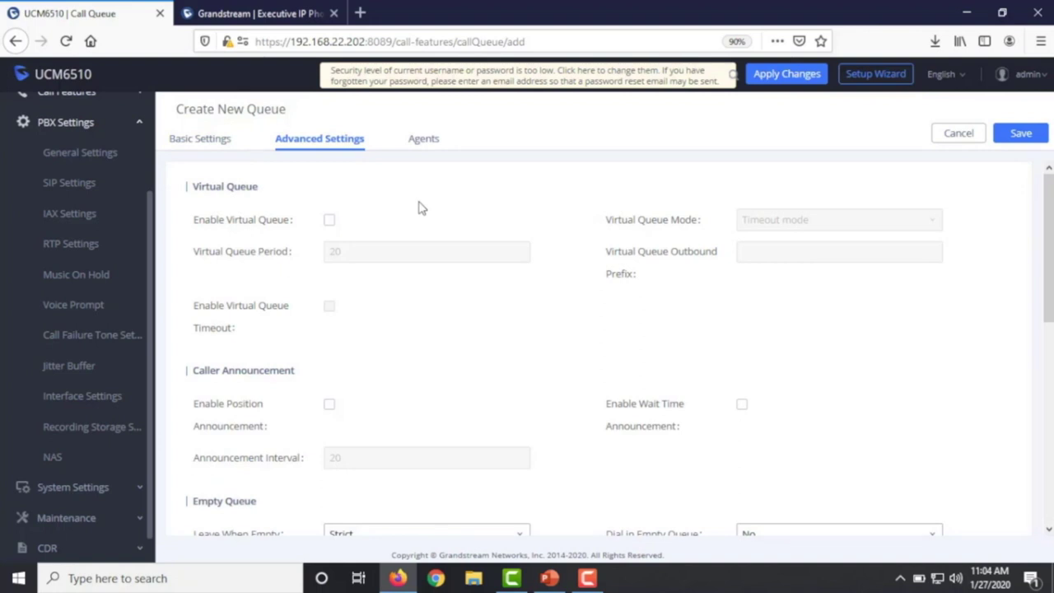
- Turn on Virtual Queue in Timeout mode, change its period from 20 to 60, and set outbound prefix 99
click(330, 221)
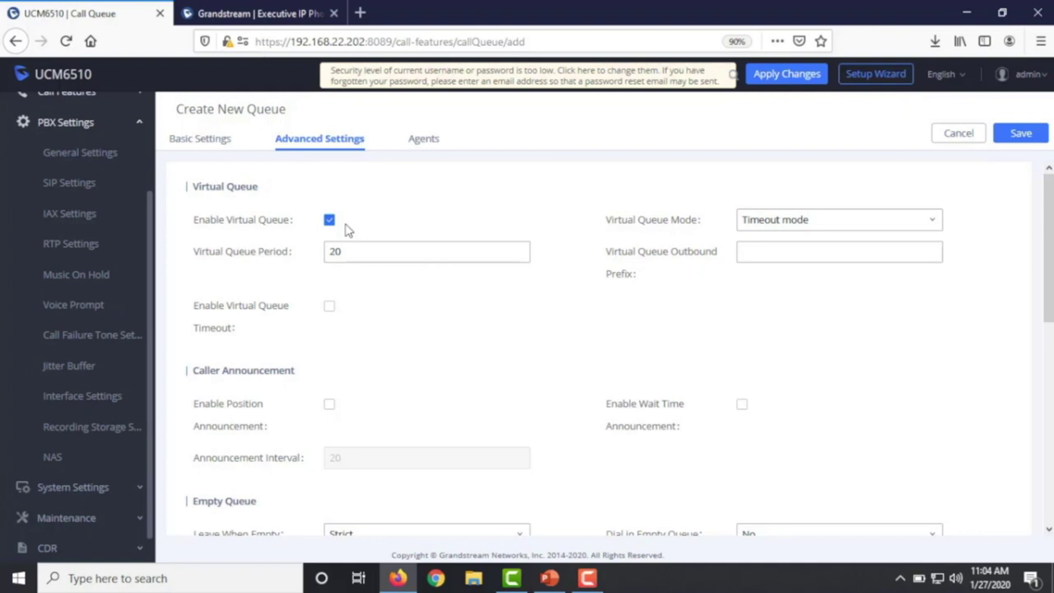
click(778, 224)
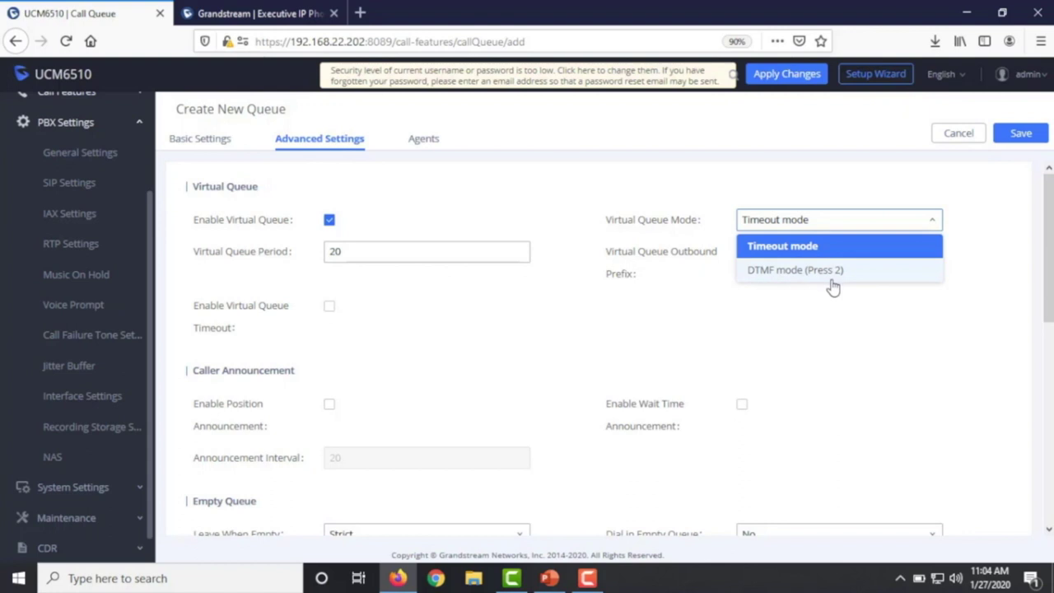
click(336, 252)
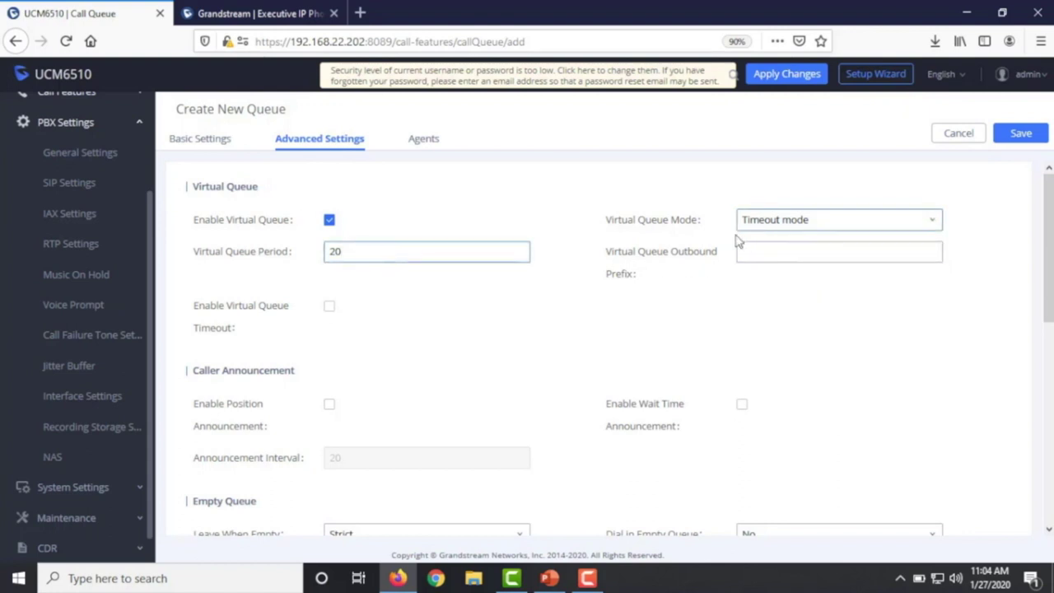
drag(370, 254, 265, 245)
text(60)
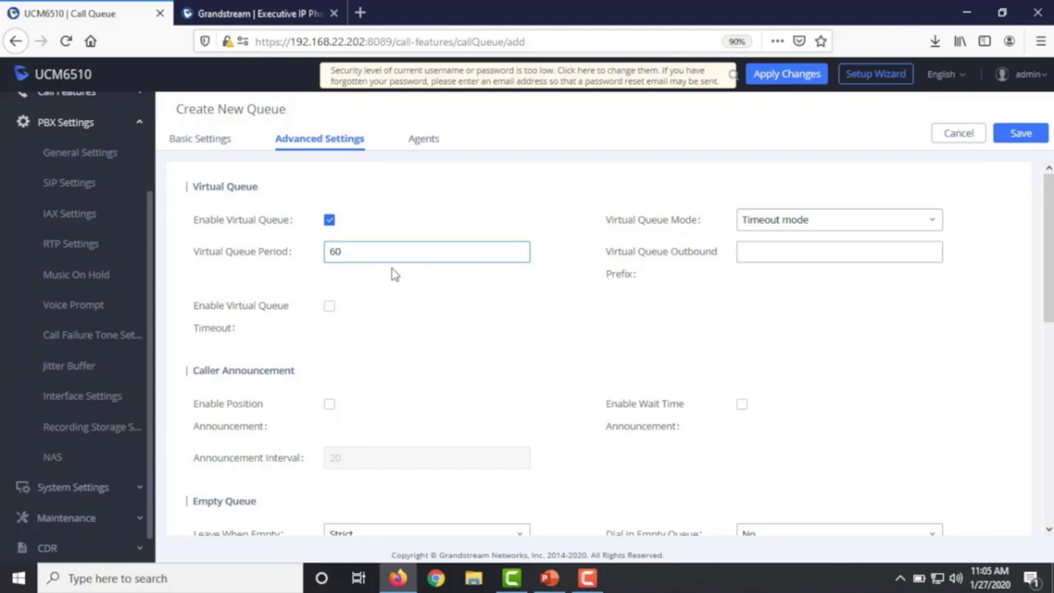
click(795, 252)
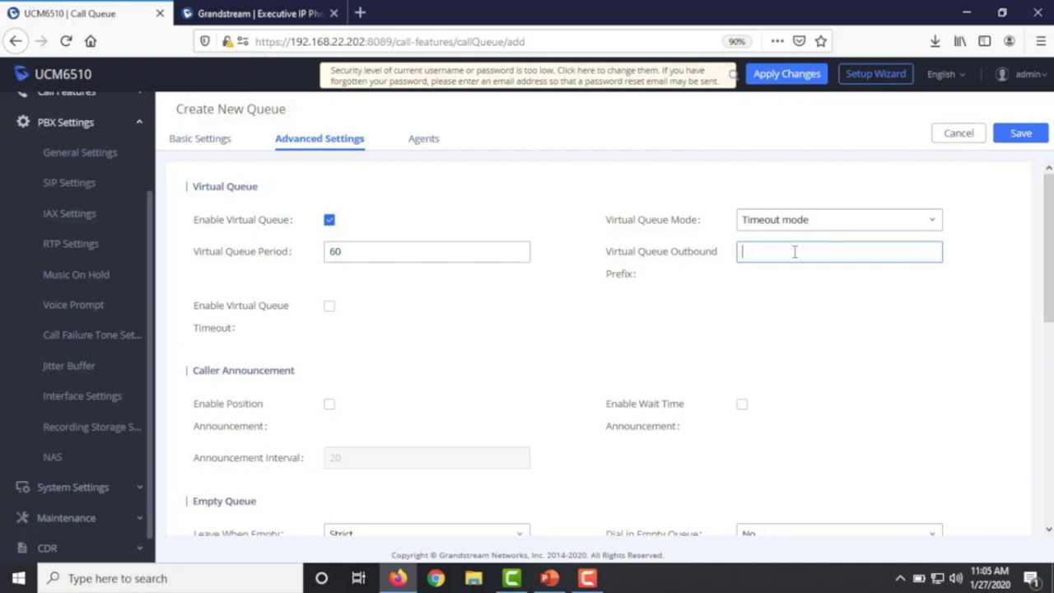
text(99)
- Save queue 6510 and go to the Extension / Trunk Outbound Routes list
click(1019, 133)
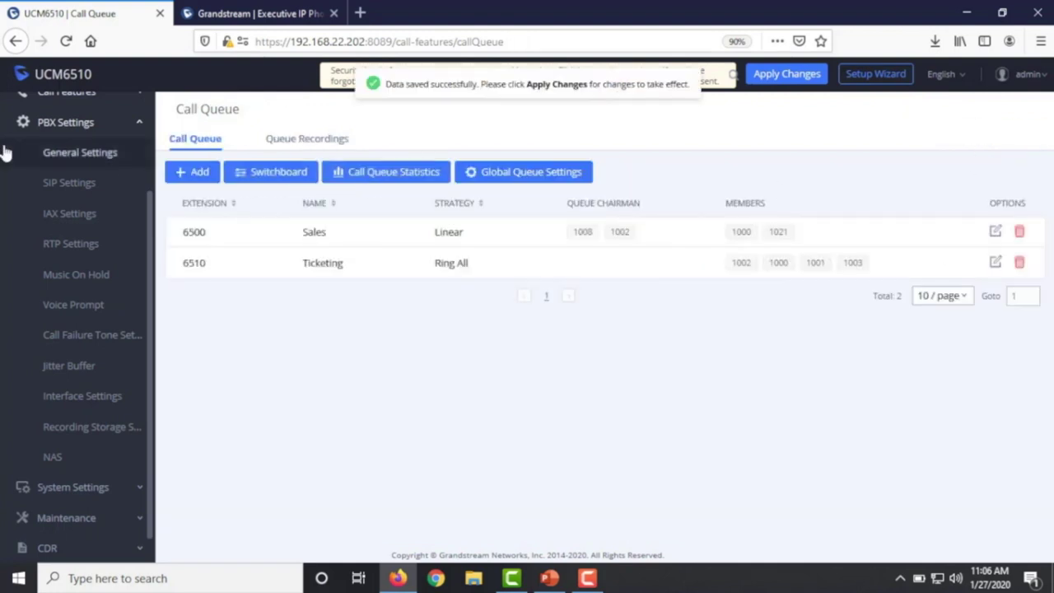
scroll(83, 189, up, 3)
click(76, 165)
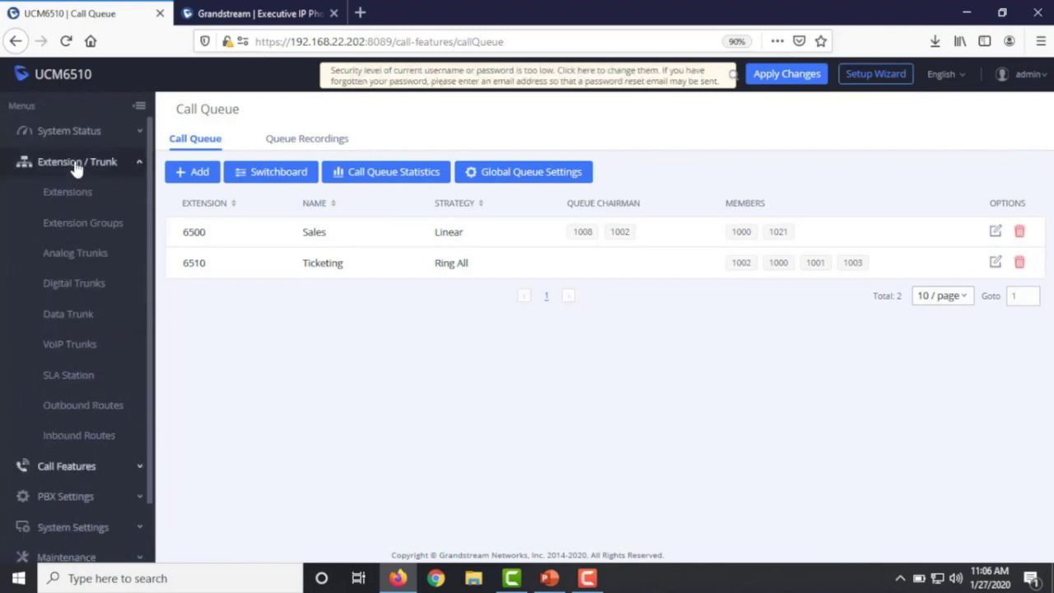
click(75, 407)
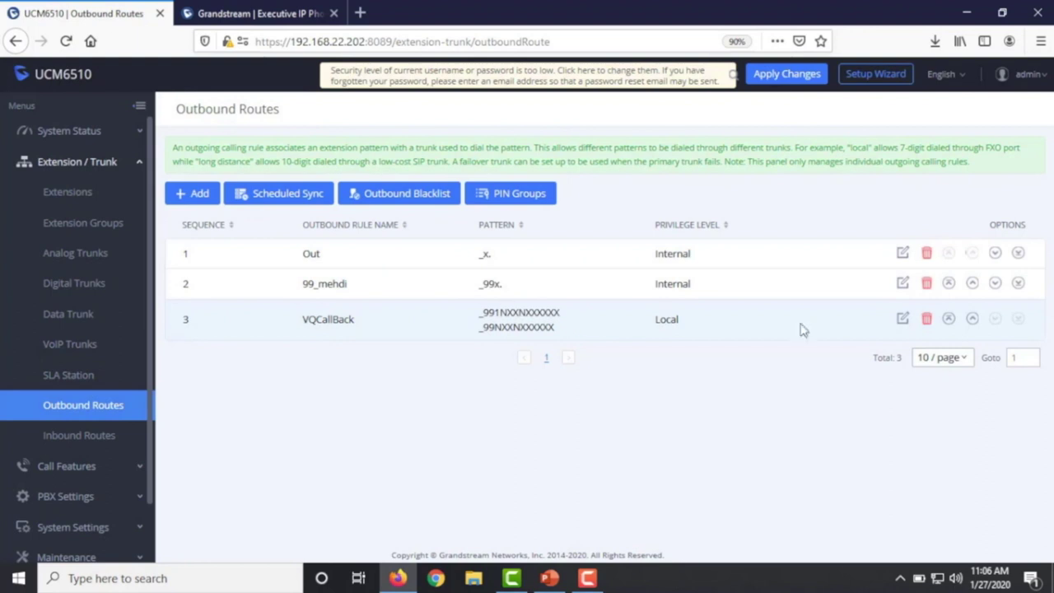
- Review VQCallBack's patterns _99NXXNXXXXXX and _991NXXNXXXXXX and its strip value 2
click(903, 320)
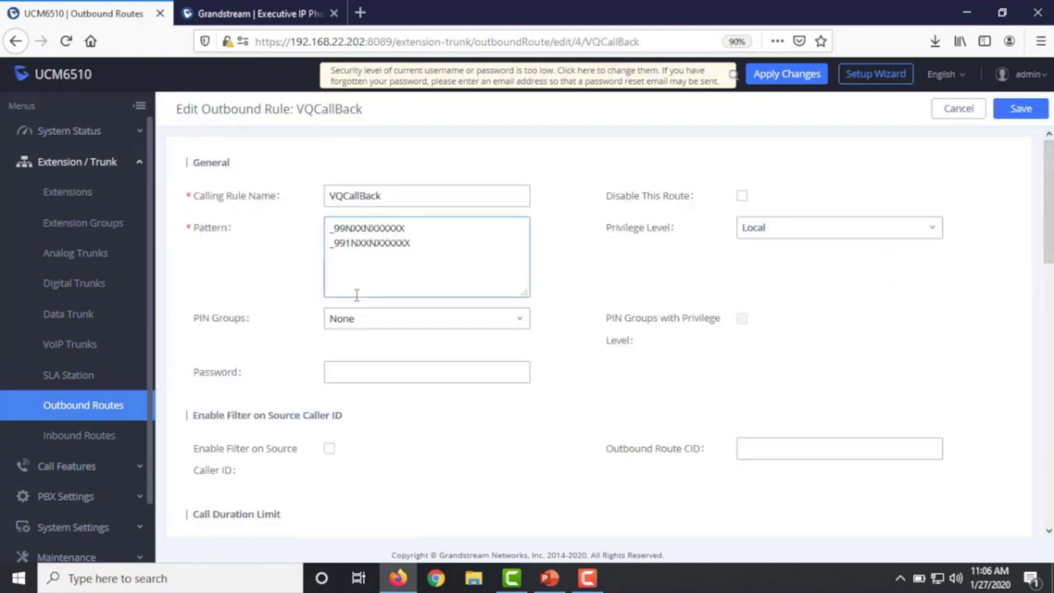
drag(401, 198, 301, 189)
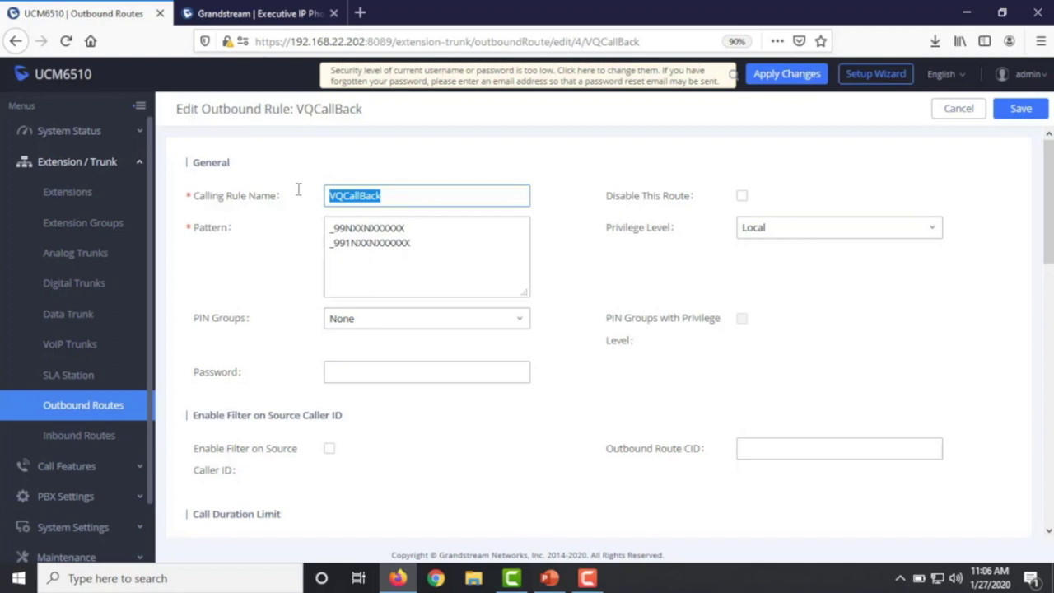
drag(344, 228, 339, 228)
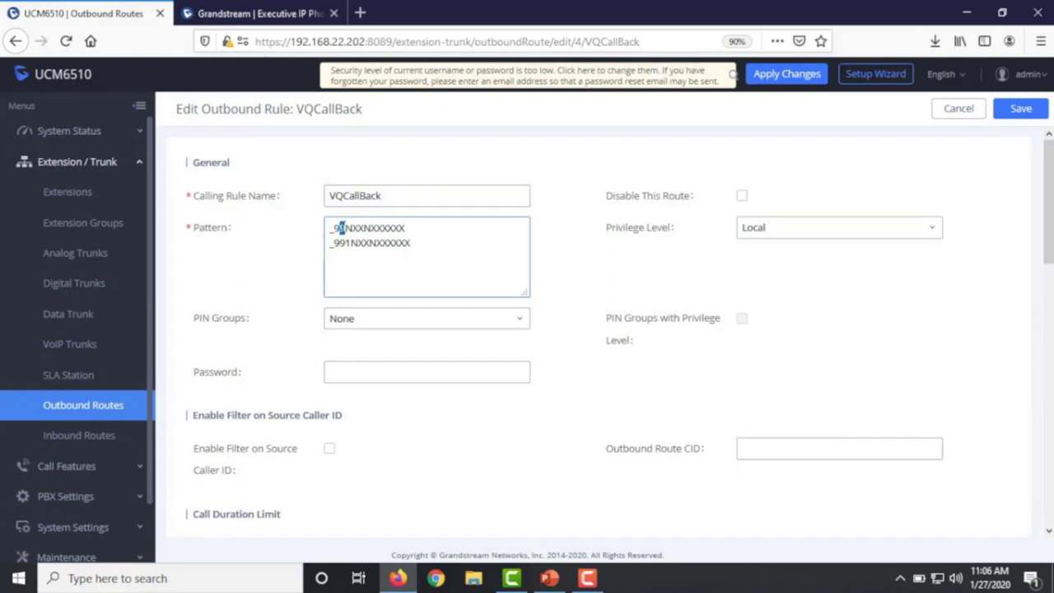
drag(414, 228, 345, 229)
drag(412, 243, 345, 242)
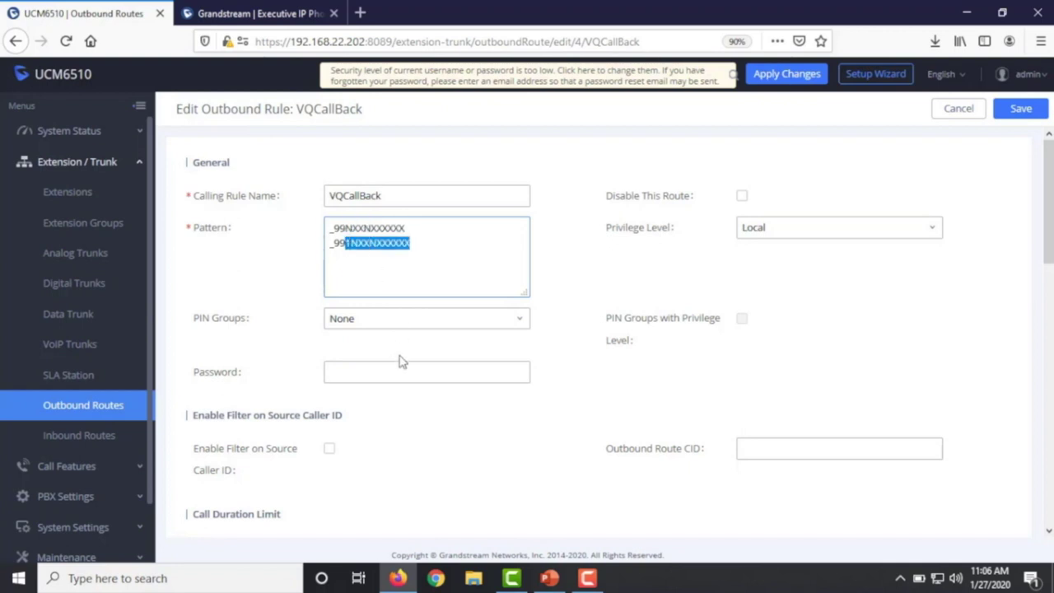
scroll(401, 361, down, 4)
click(371, 338)
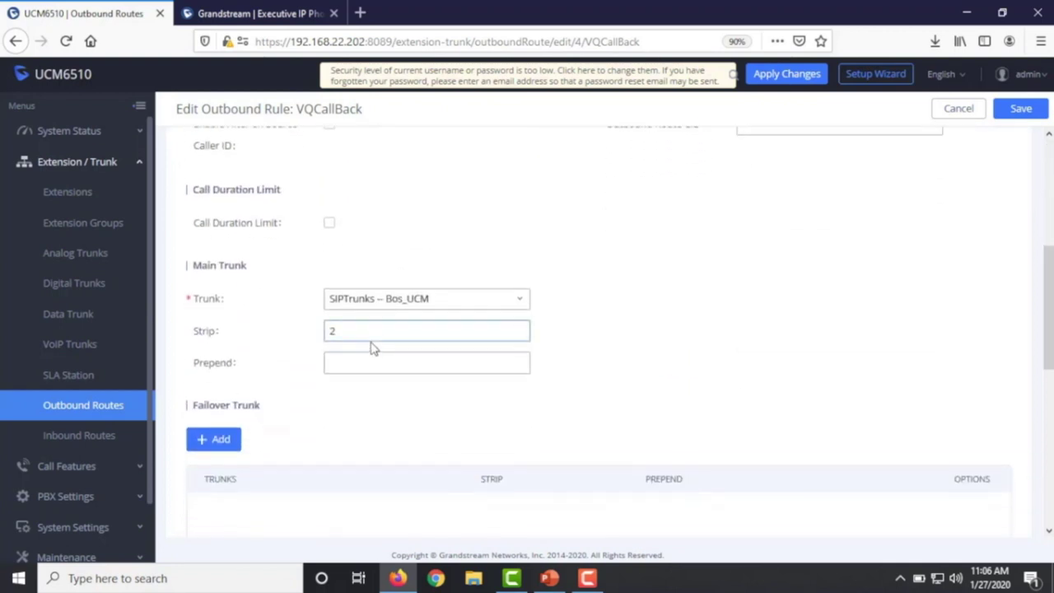
drag(362, 332, 318, 330)
scroll(371, 309, up, 5)
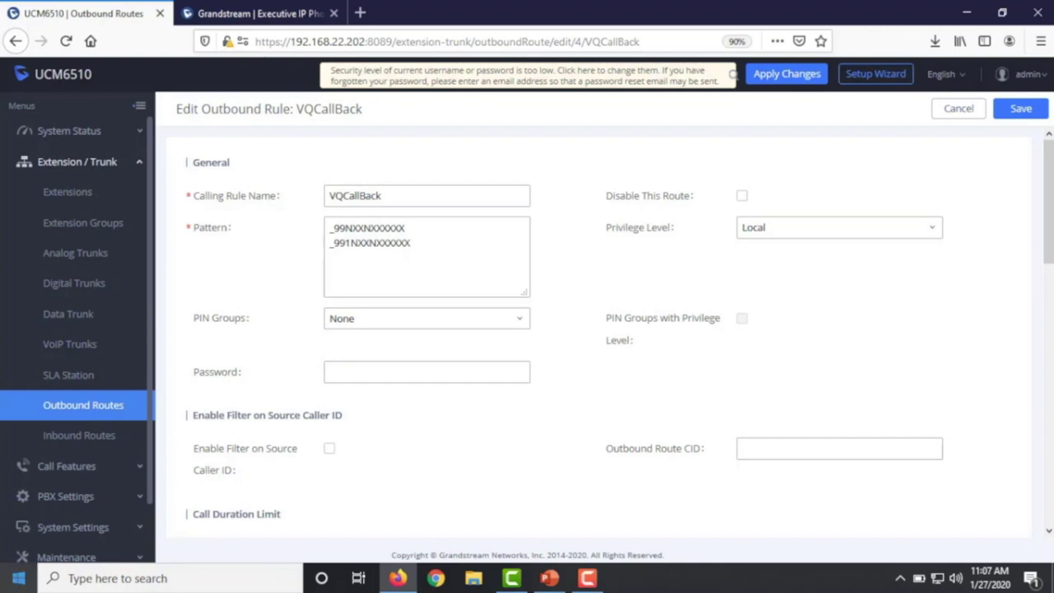
- Reopen queue 6510's Advanced Settings and check its outbound prefix 99
click(72, 467)
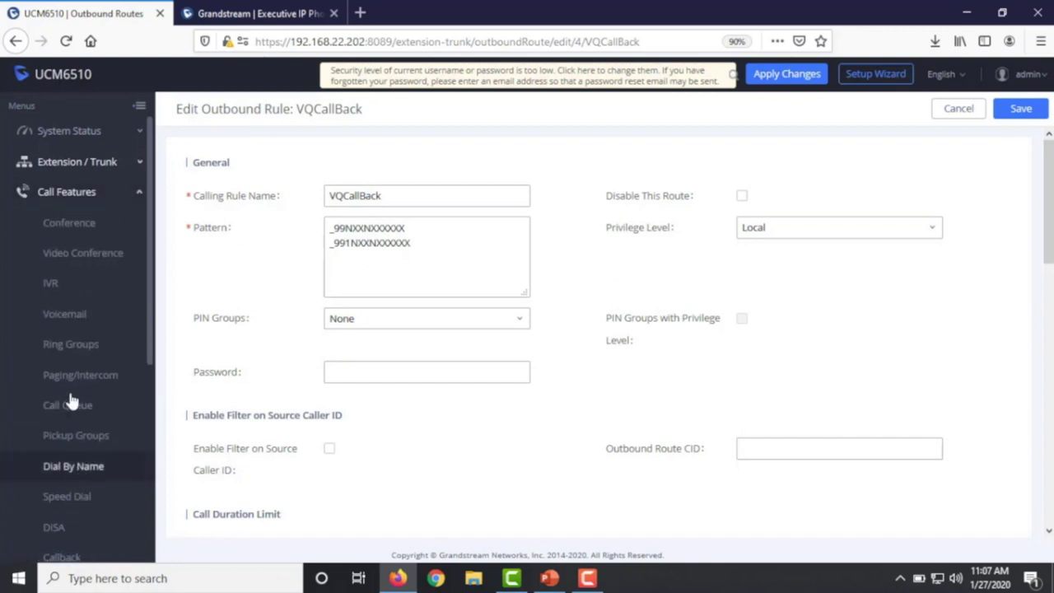
click(76, 409)
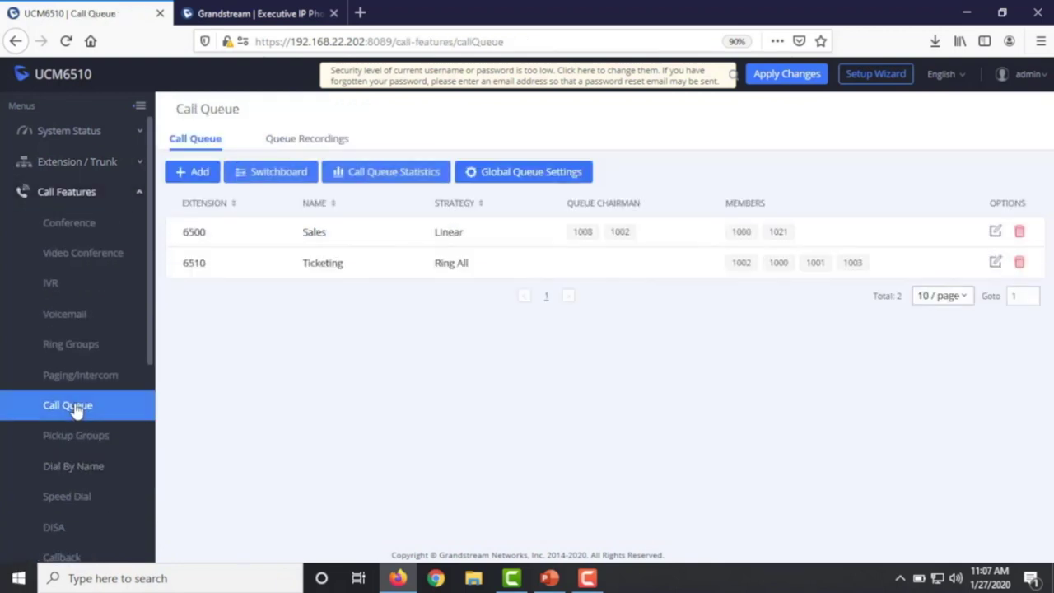
click(996, 265)
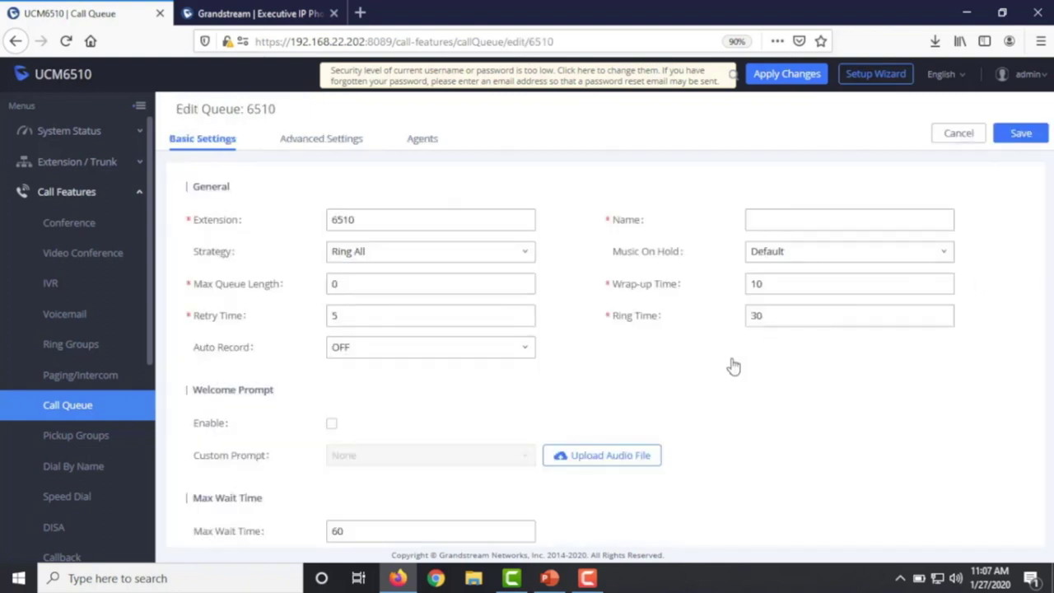
click(332, 140)
double_click(822, 260)
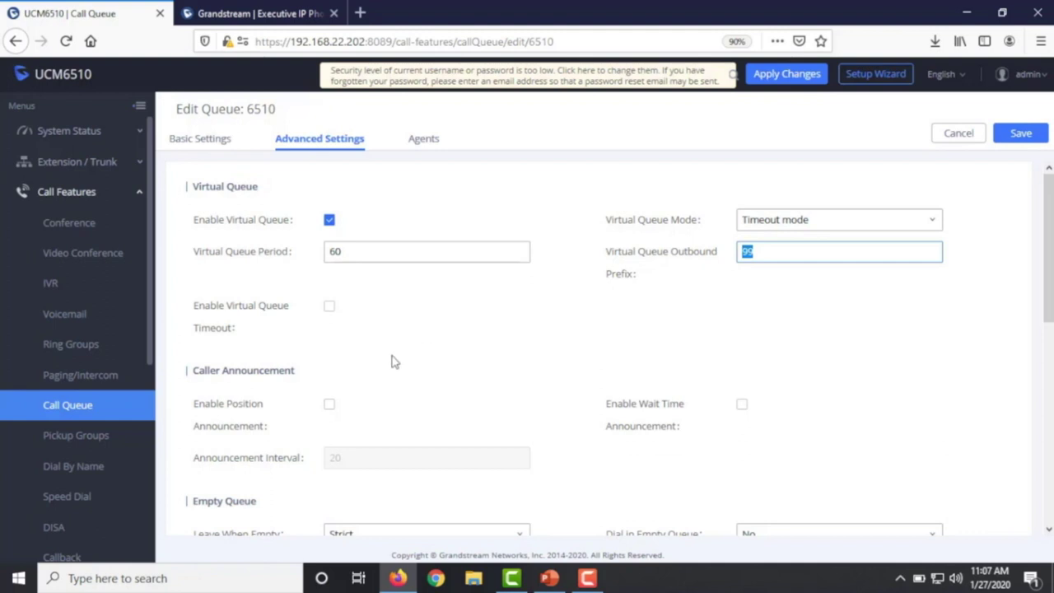
- Toggle Enable Virtual Queue Timeout on and back off, leaving it disabled
scroll(412, 363, down, 2)
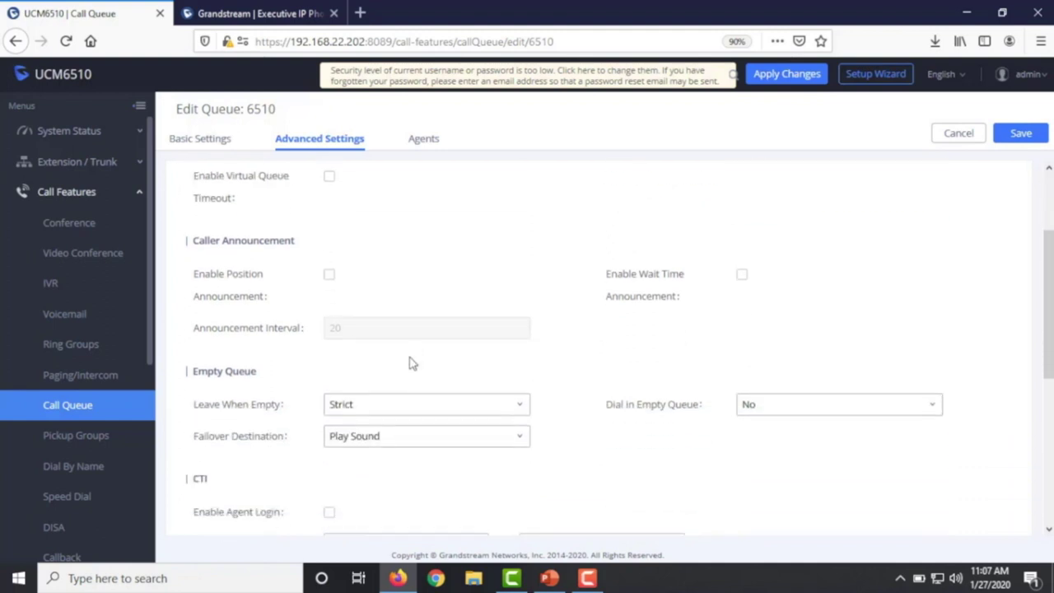
scroll(412, 364, up, 1)
click(330, 242)
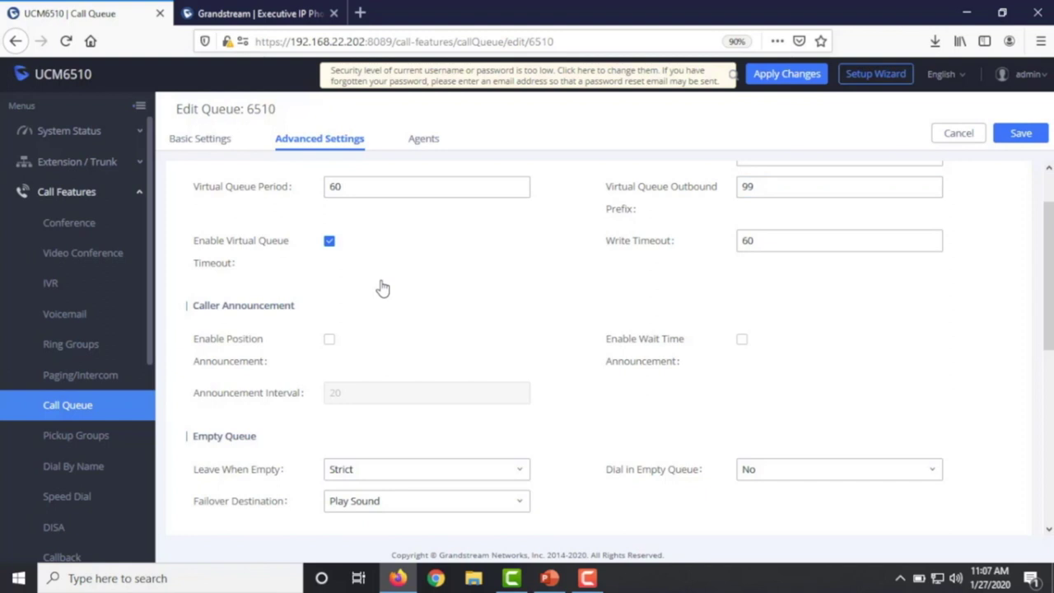
click(329, 242)
scroll(461, 323, up, 1)
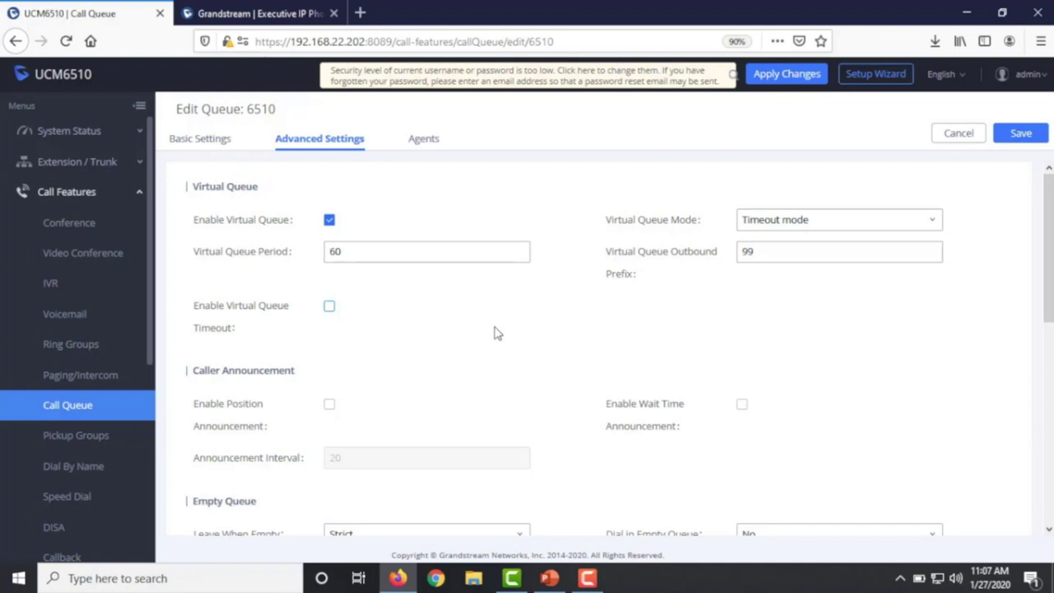
- Briefly enable Virtual Queue Timeout to inspect its Write Timeout of 60, then disable it
click(331, 308)
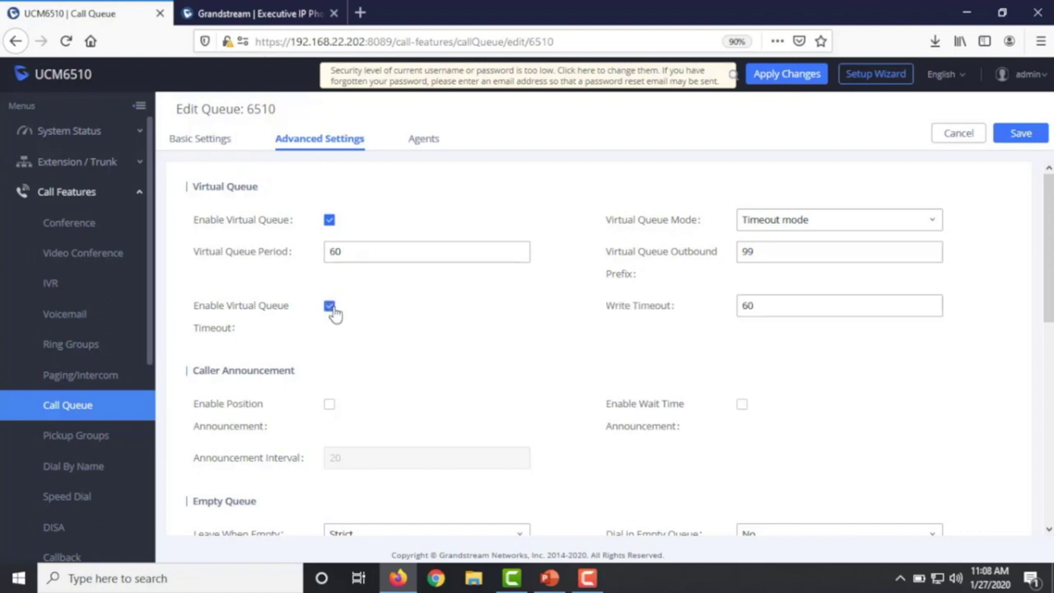
drag(783, 305, 744, 305)
click(790, 359)
double_click(798, 305)
click(826, 362)
click(328, 308)
scroll(402, 372, down, 3)
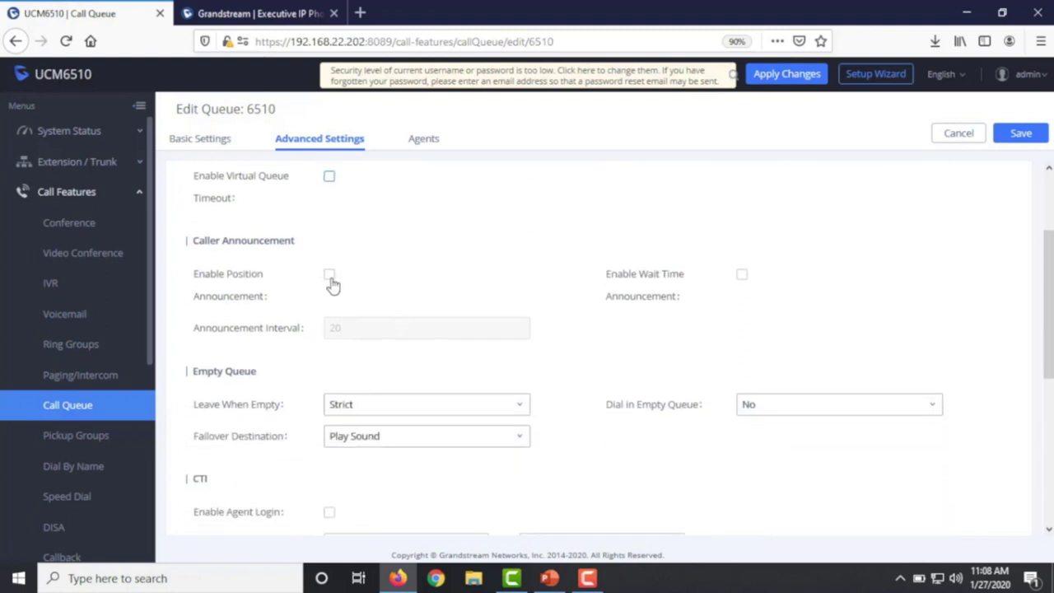
- Enable position and wait-time announcements and set the Announcement Interval from 20 to 120
click(330, 278)
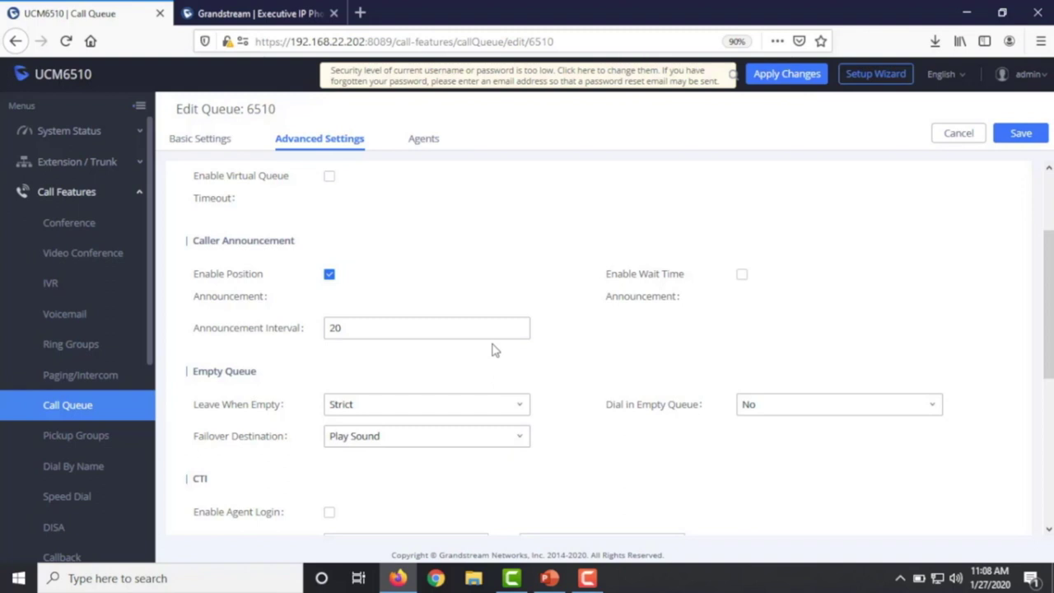
drag(349, 328, 299, 323)
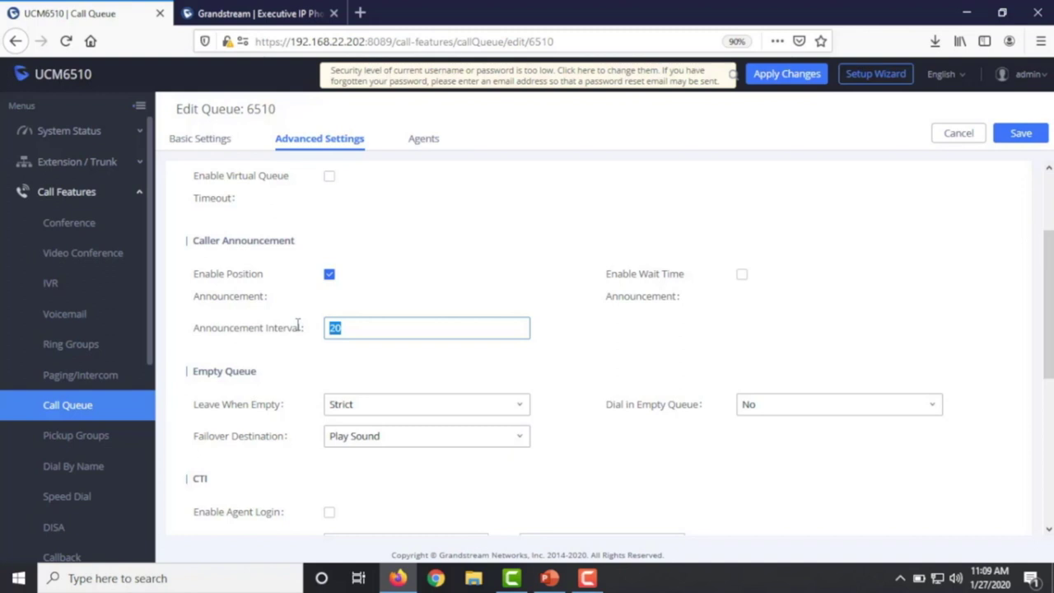
click(742, 274)
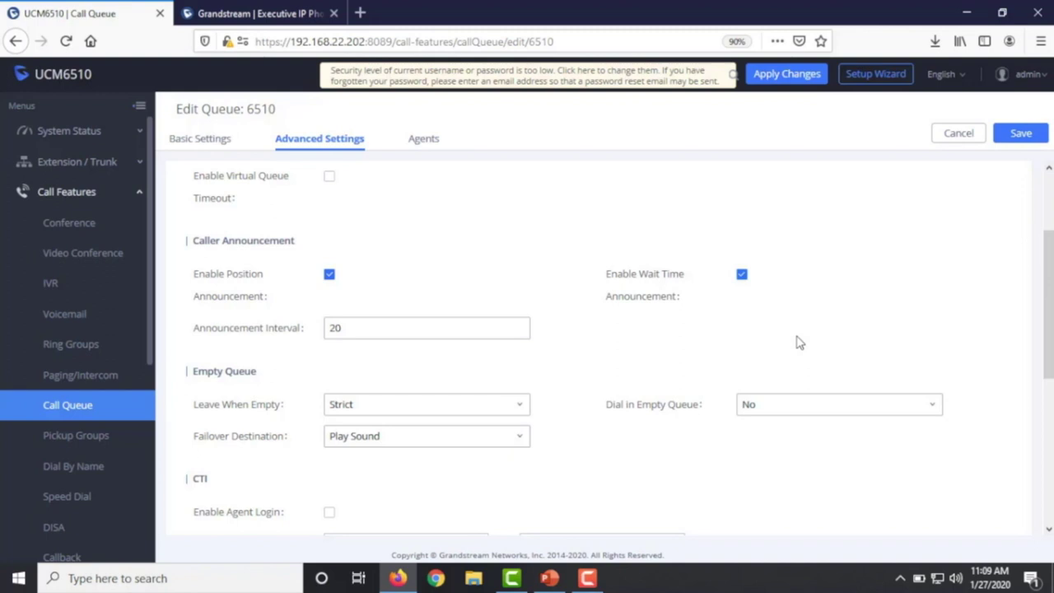
click(351, 325)
drag(366, 328, 319, 326)
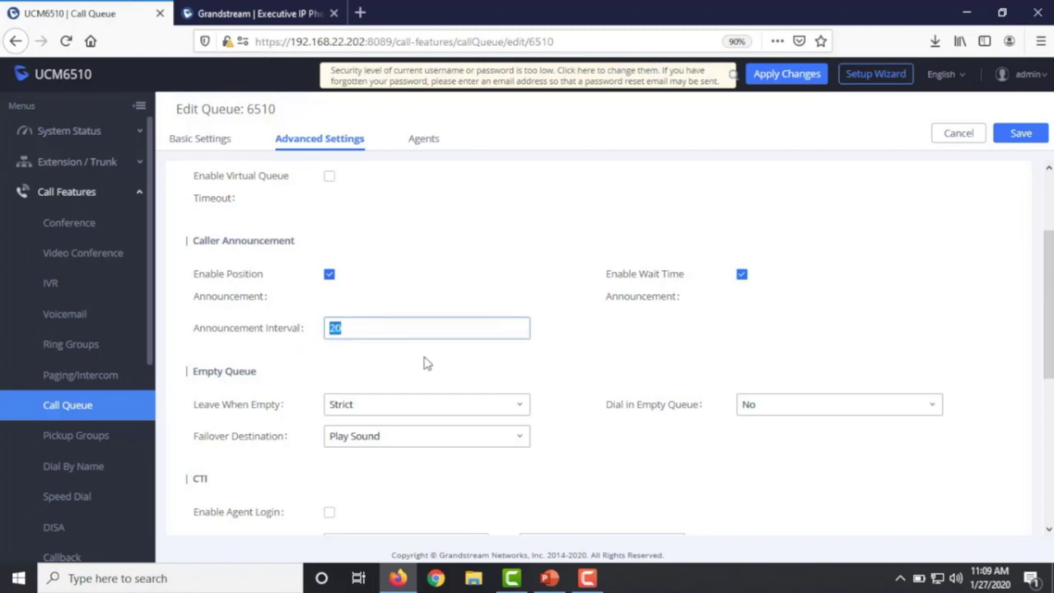
text(12)
key(BackSpace)
key(BackSpace)
text(120)
scroll(453, 384, down, 3)
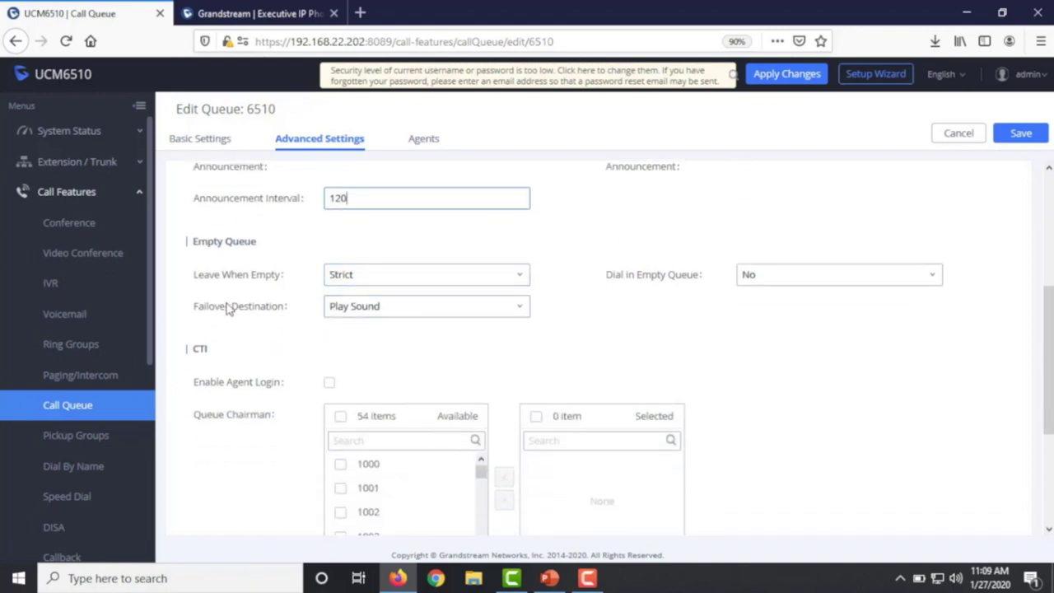
mouse_move(237, 300)
click(374, 282)
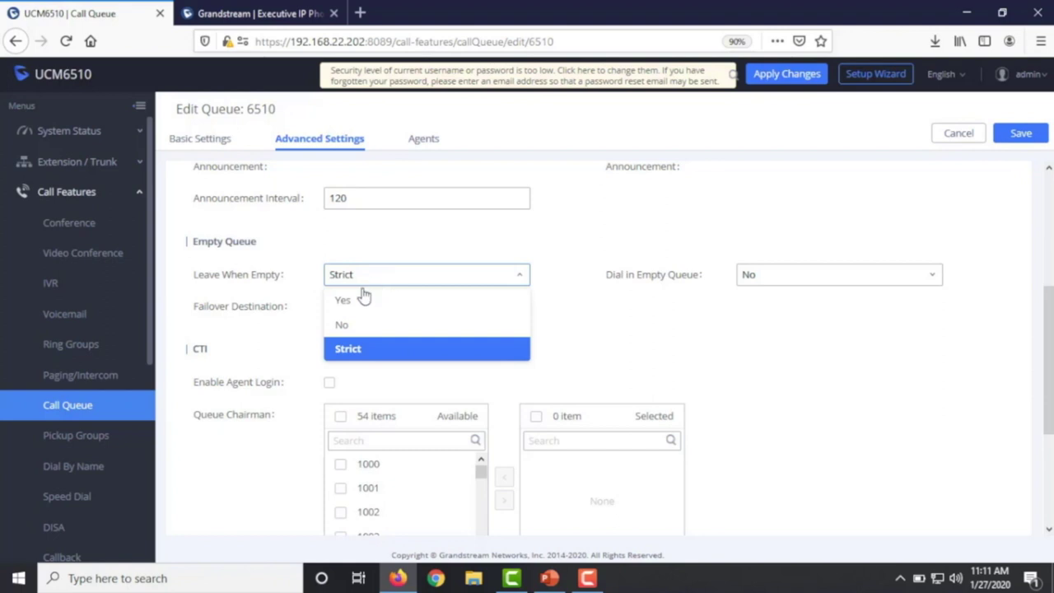
mouse_move(260, 280)
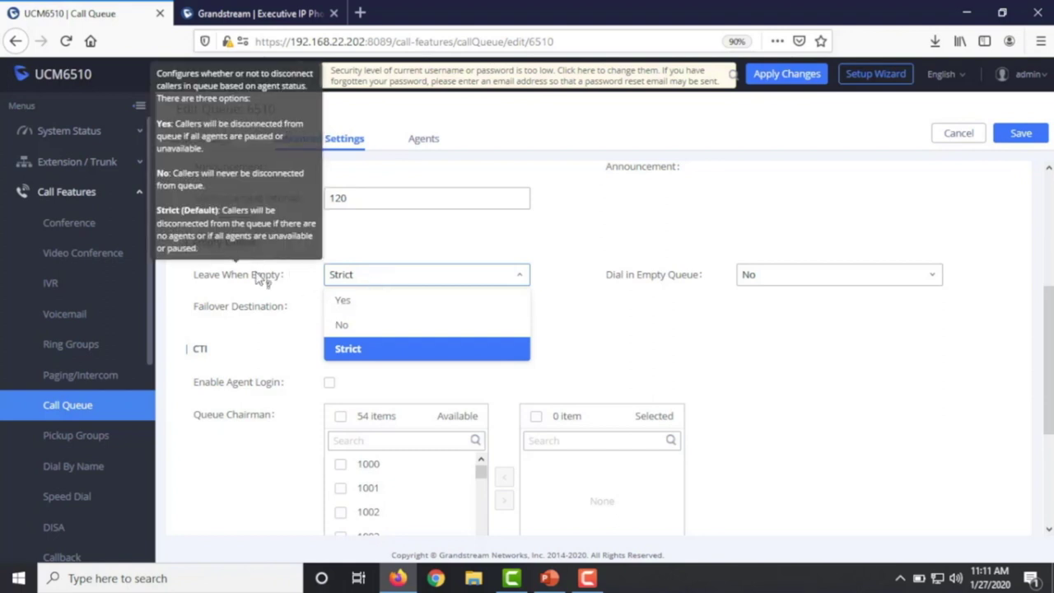
click(590, 360)
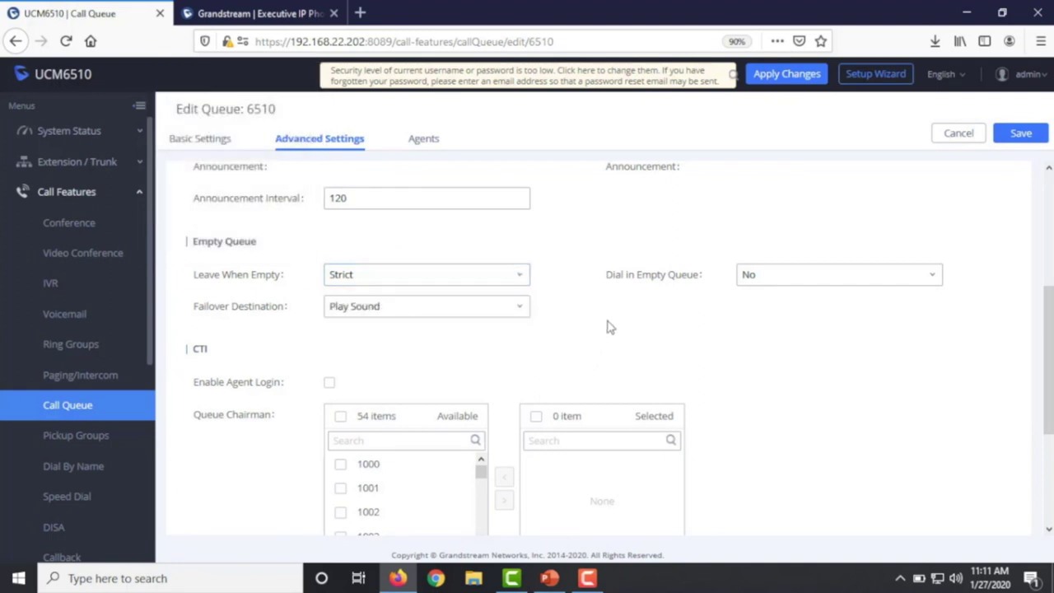
mouse_move(654, 281)
click(821, 283)
mouse_move(246, 286)
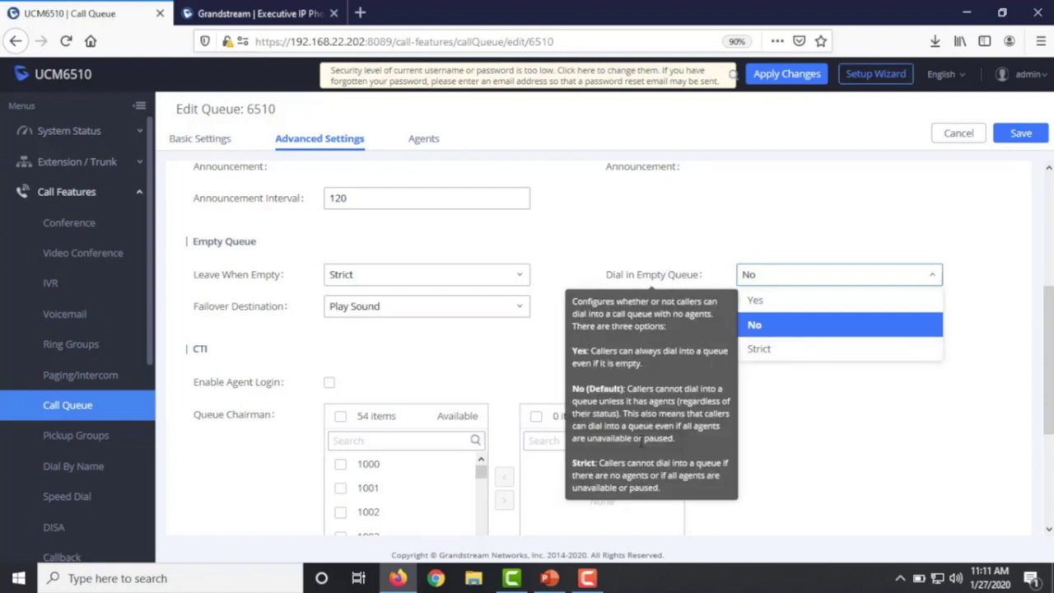
click(809, 439)
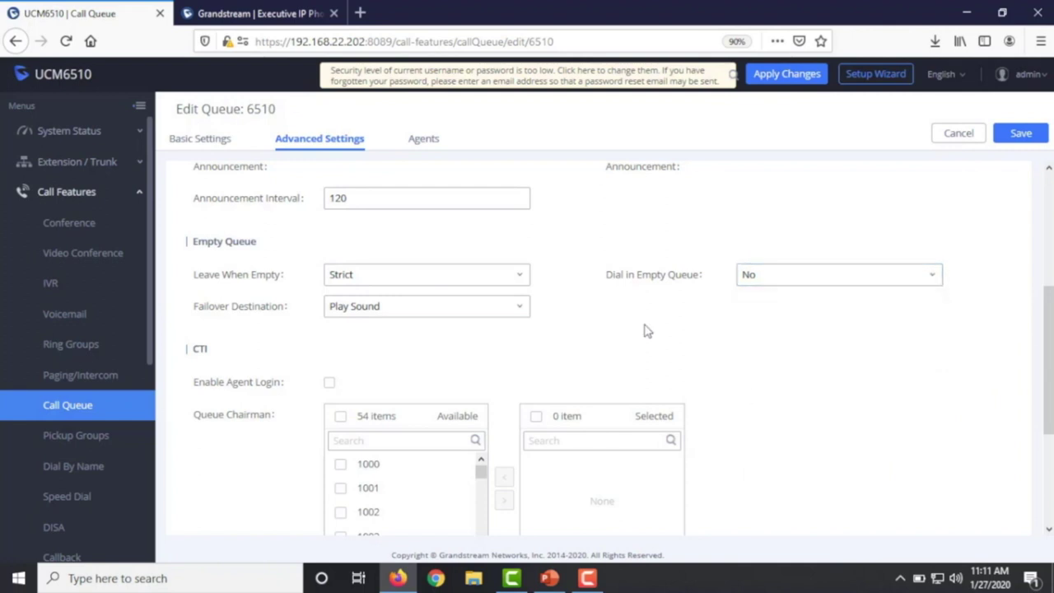
click(430, 312)
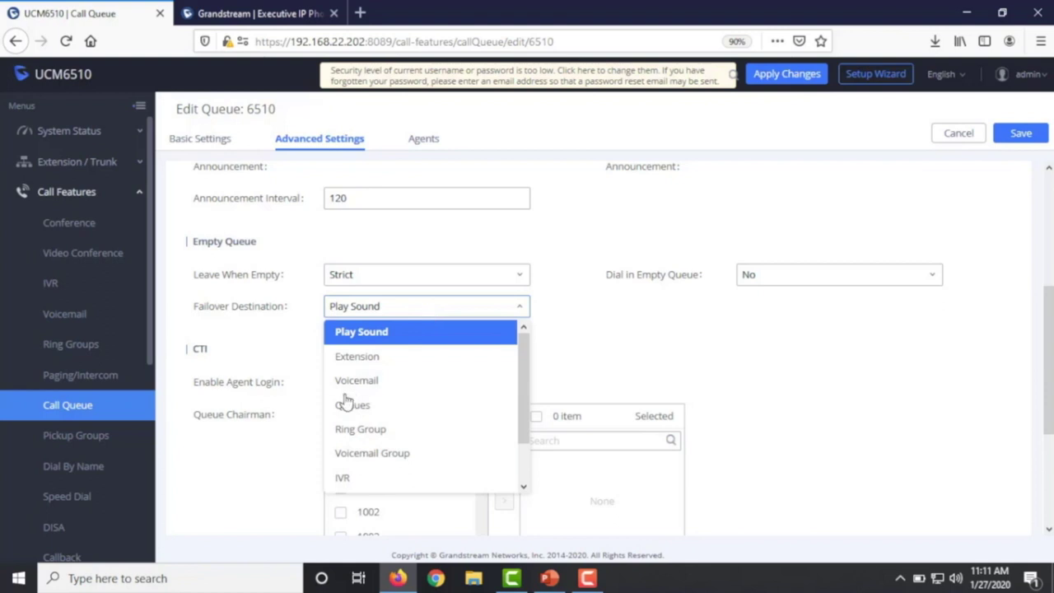
- Change queue 6510's Failover Destination from Voicemail to Announcement 66
click(369, 382)
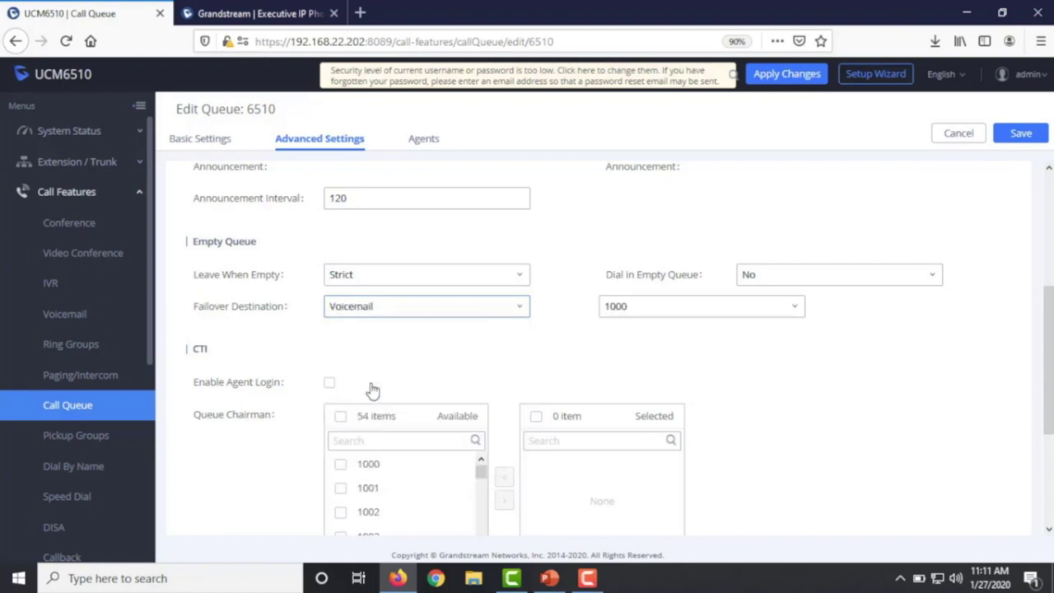
click(376, 305)
scroll(384, 404, down, 2)
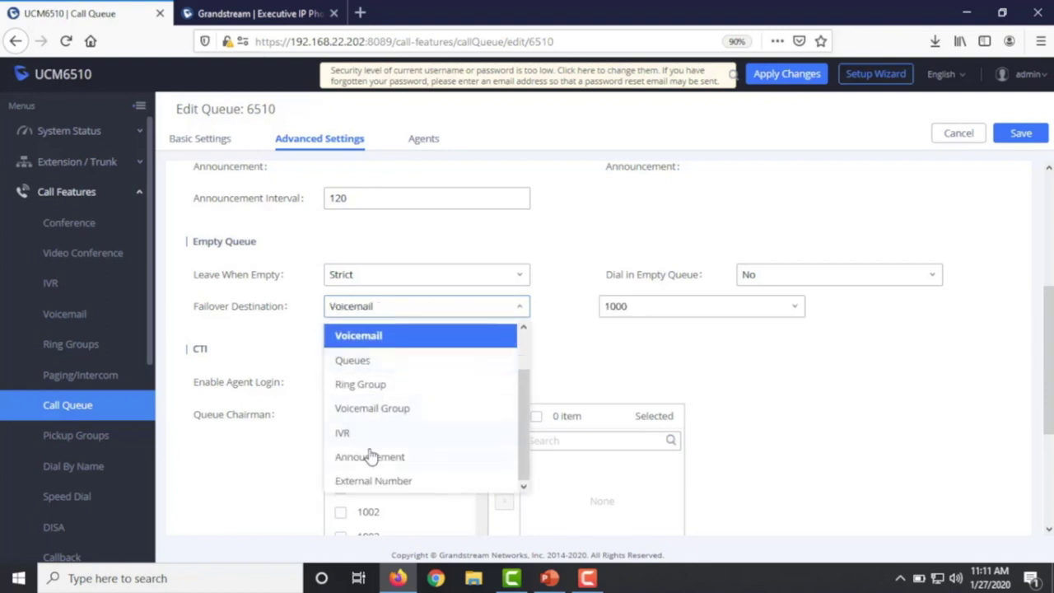
click(369, 458)
scroll(47, 436, down, 4)
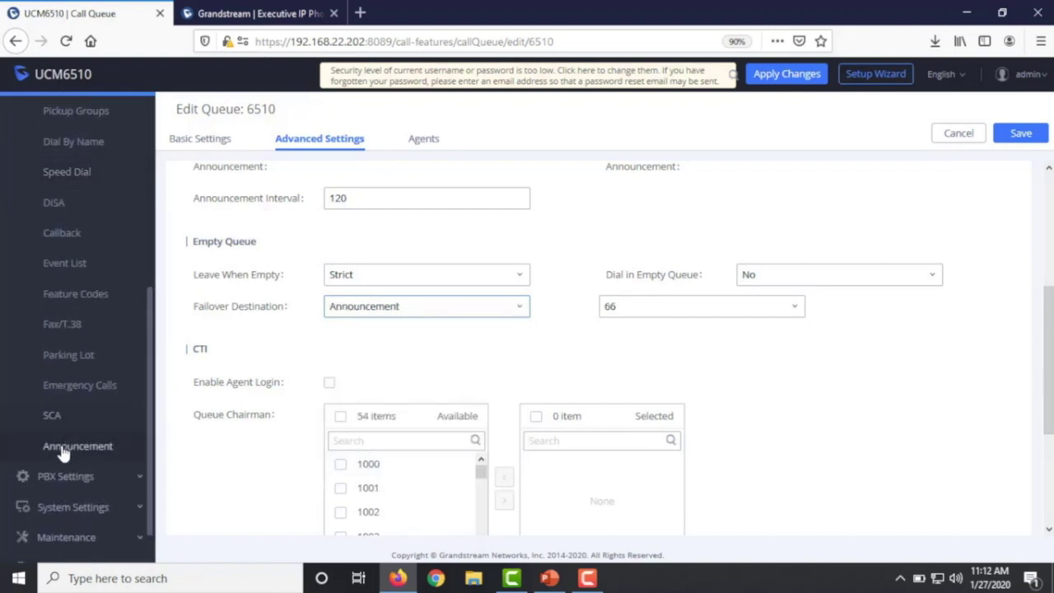
scroll(337, 387, up, 3)
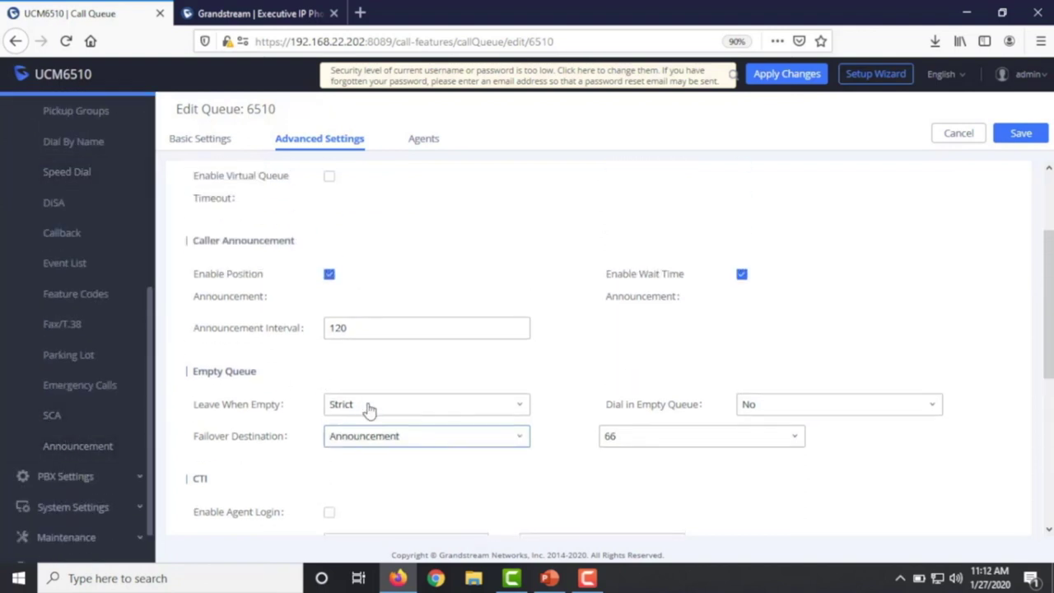
scroll(363, 409, down, 3)
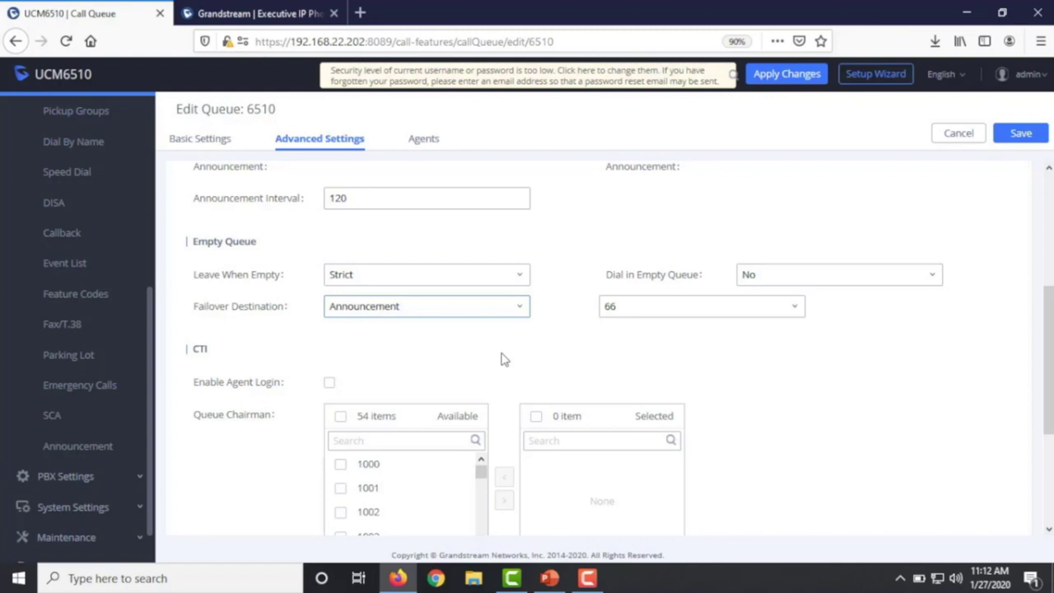
scroll(462, 337, down, 4)
scroll(272, 251, up, 1)
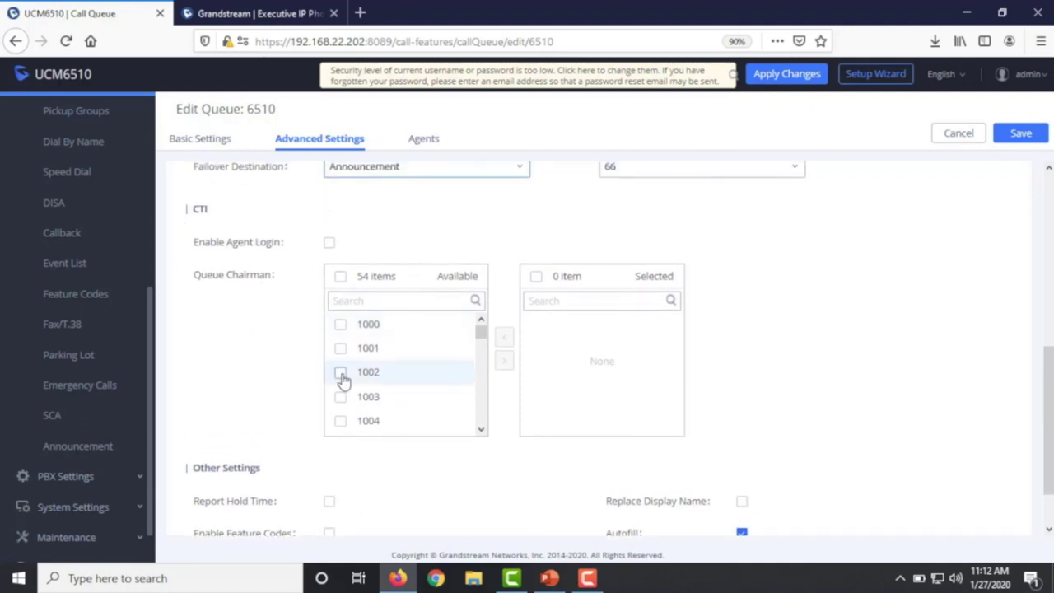
- Under Other Settings, enable Report Hold Time and Replace Display Name
scroll(340, 387, down, 3)
scroll(239, 379, down, 1)
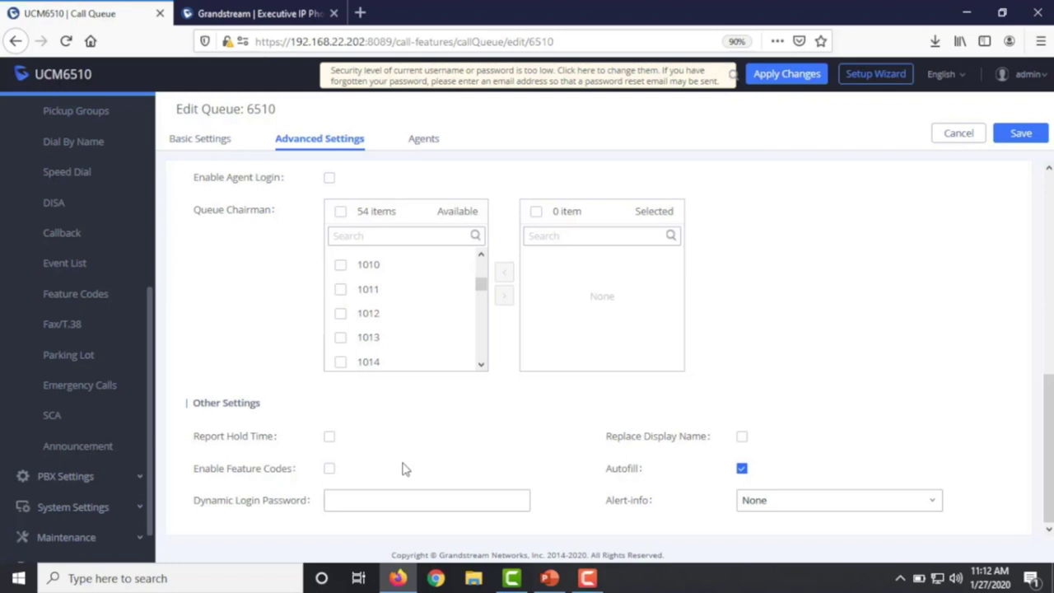
click(330, 436)
mouse_move(705, 441)
mouse_move(665, 442)
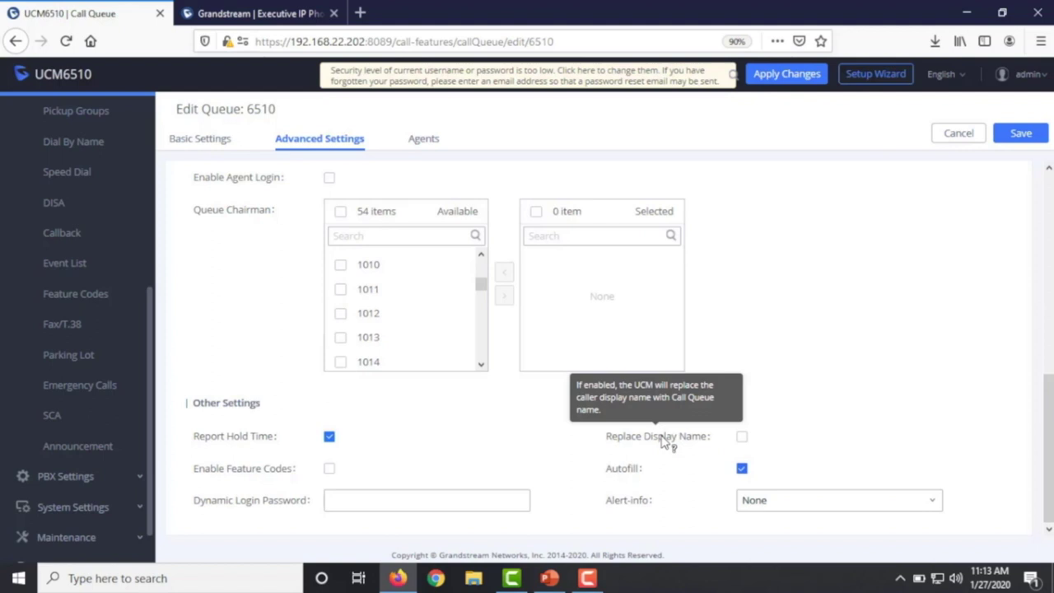
click(742, 438)
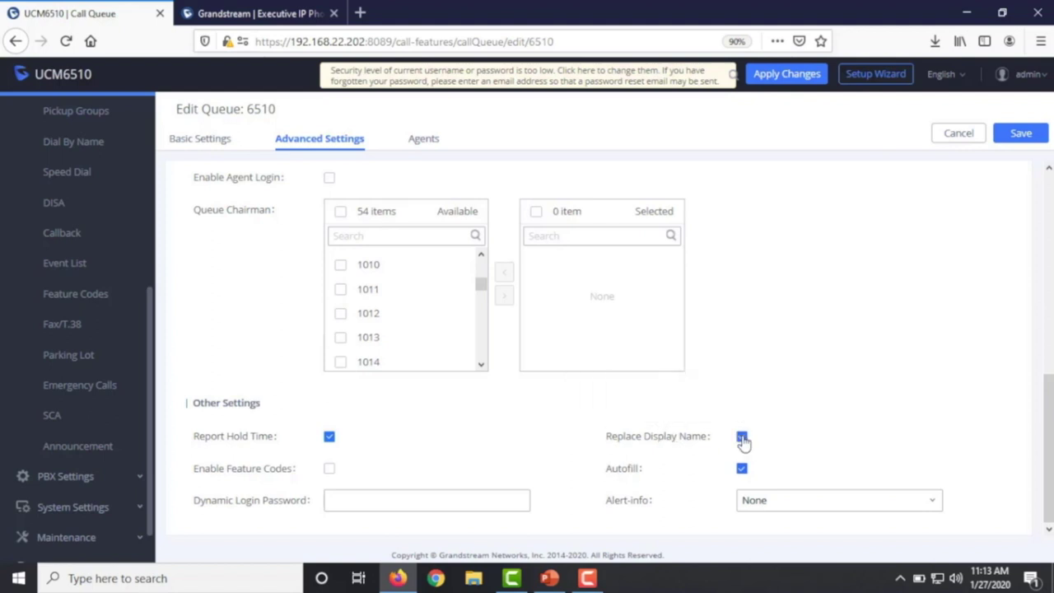
- Return to Basic Settings and check the queue name Ticketing
scroll(758, 436, up, 10)
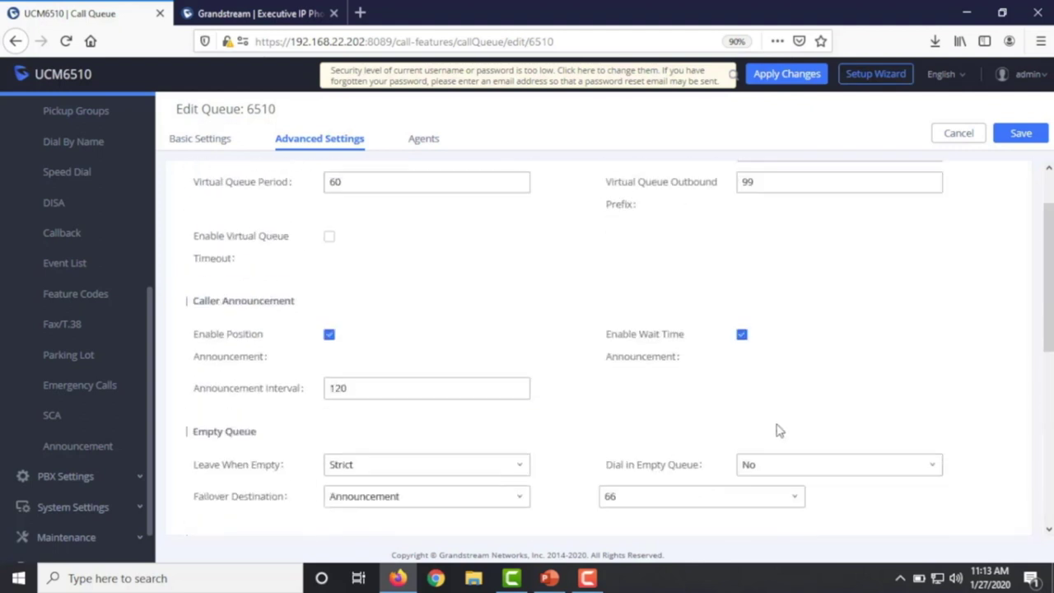
click(190, 141)
drag(811, 221, 686, 238)
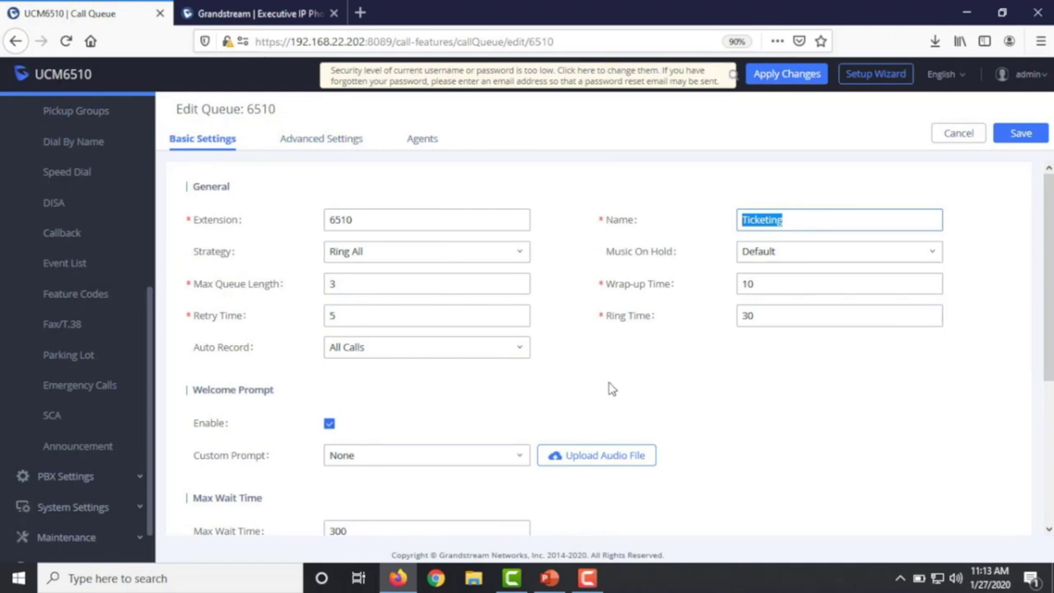
- Switch back to queue 6510's Advanced Settings and scroll down toward Other Settings
click(303, 142)
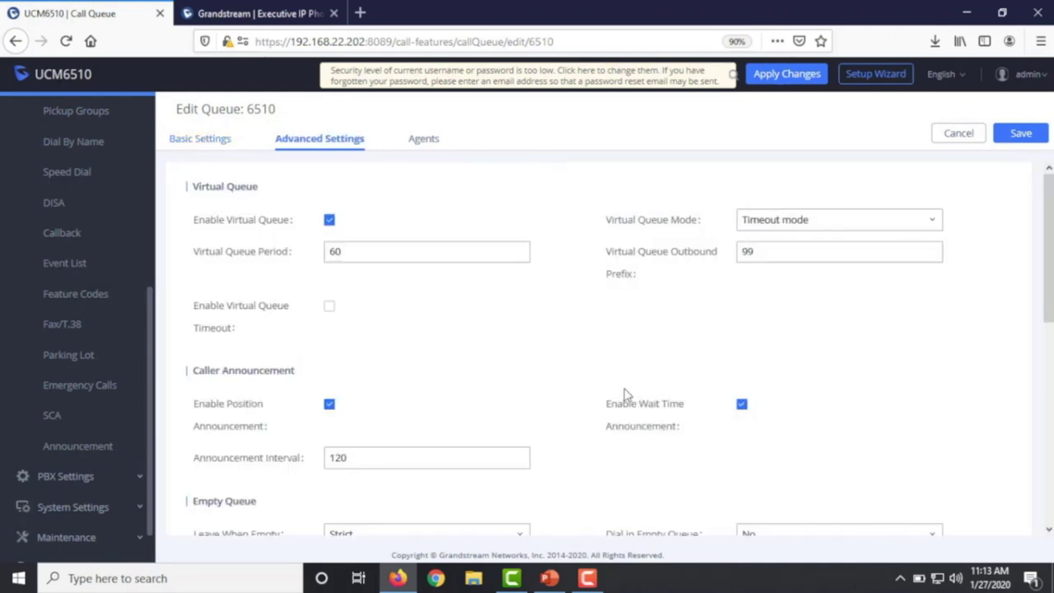
scroll(626, 395, down, 10)
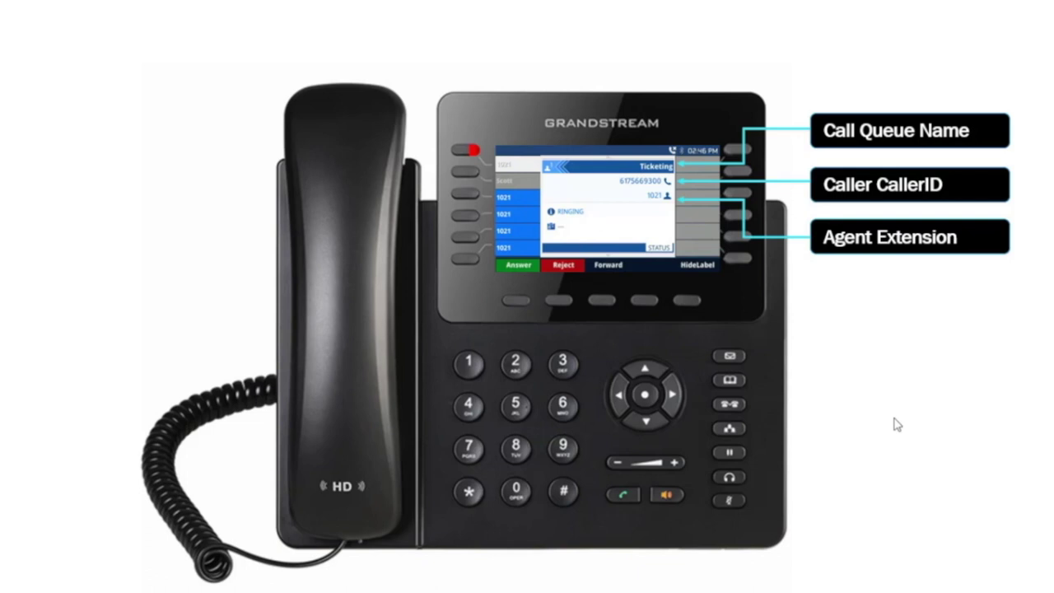
- Leave the phone illustration slide and return to the browser's Edit Queue page
key(alt+Tab)
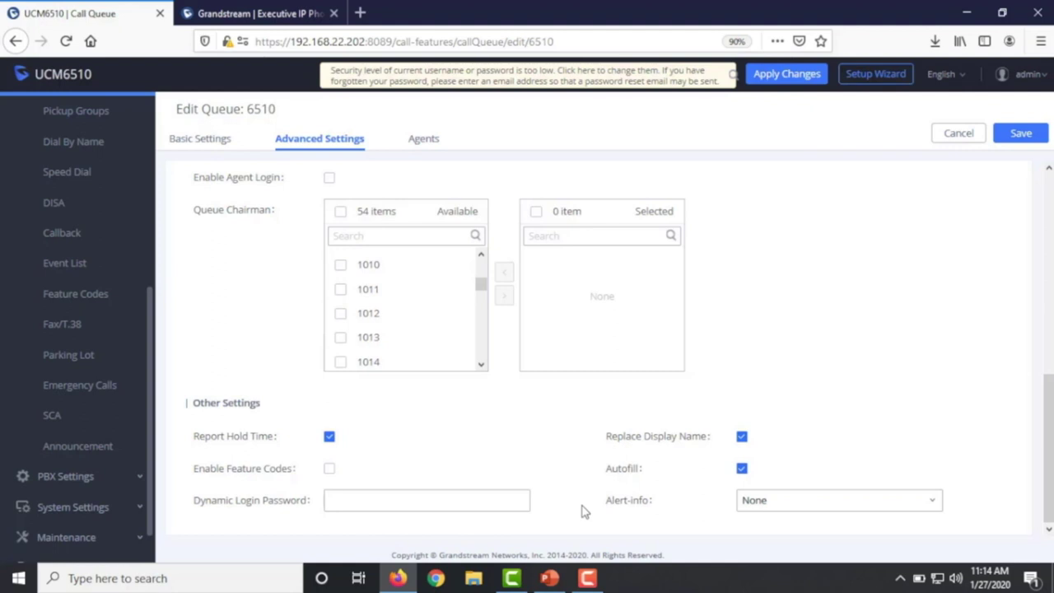
- Change queue 6510's Alert-info from Bellcore-dr2 to Ring 2 and save the advanced settings
click(776, 503)
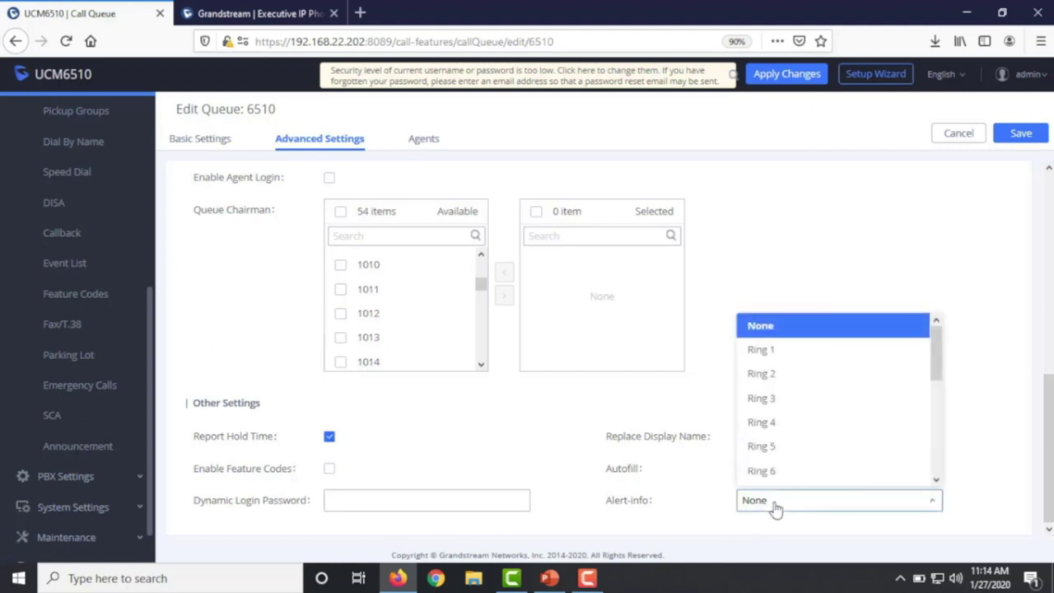
scroll(794, 422, down, 3)
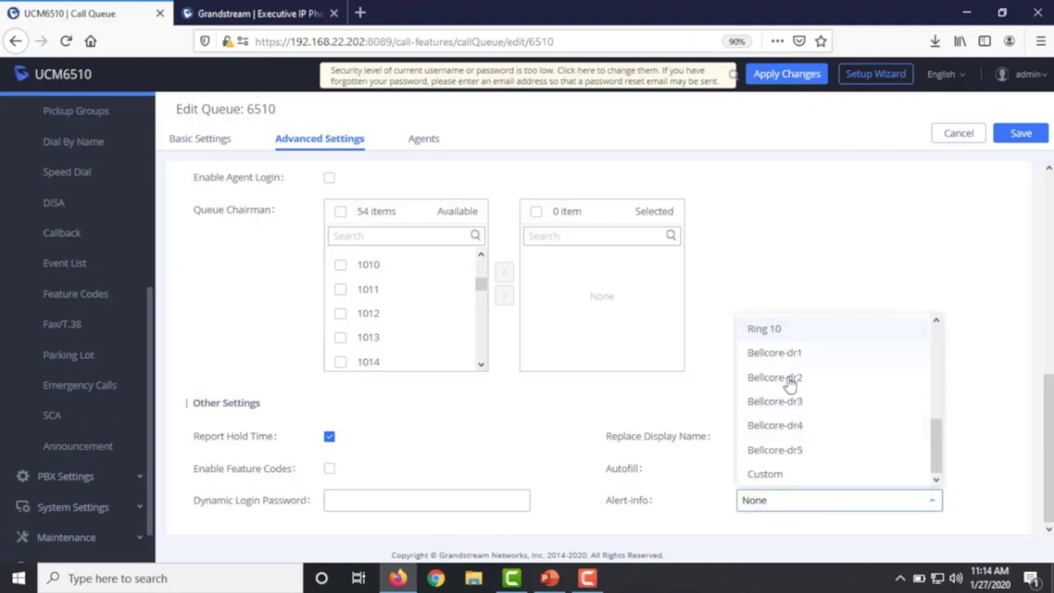
click(789, 386)
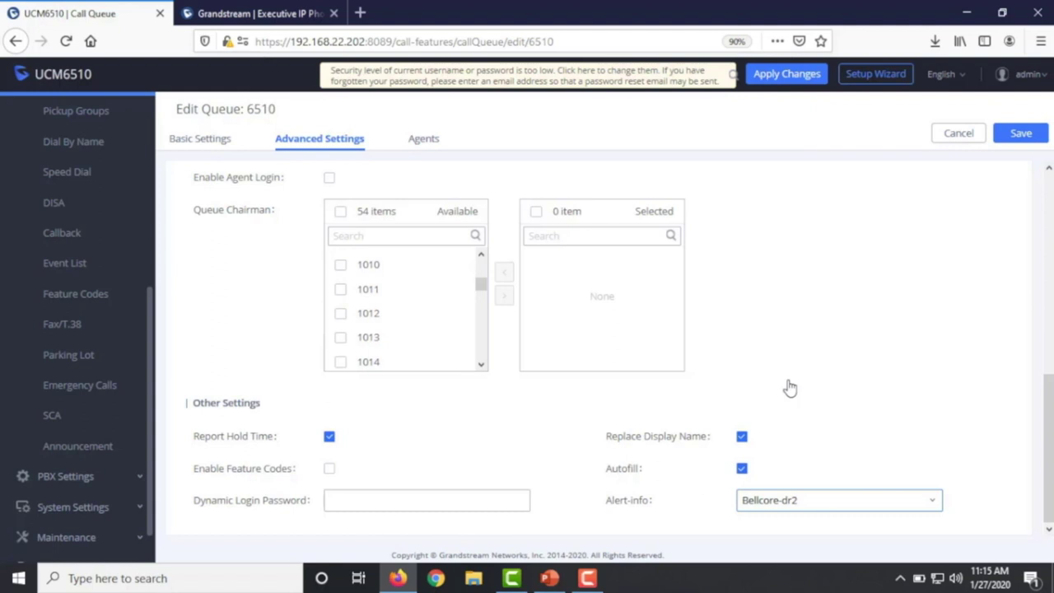
click(817, 500)
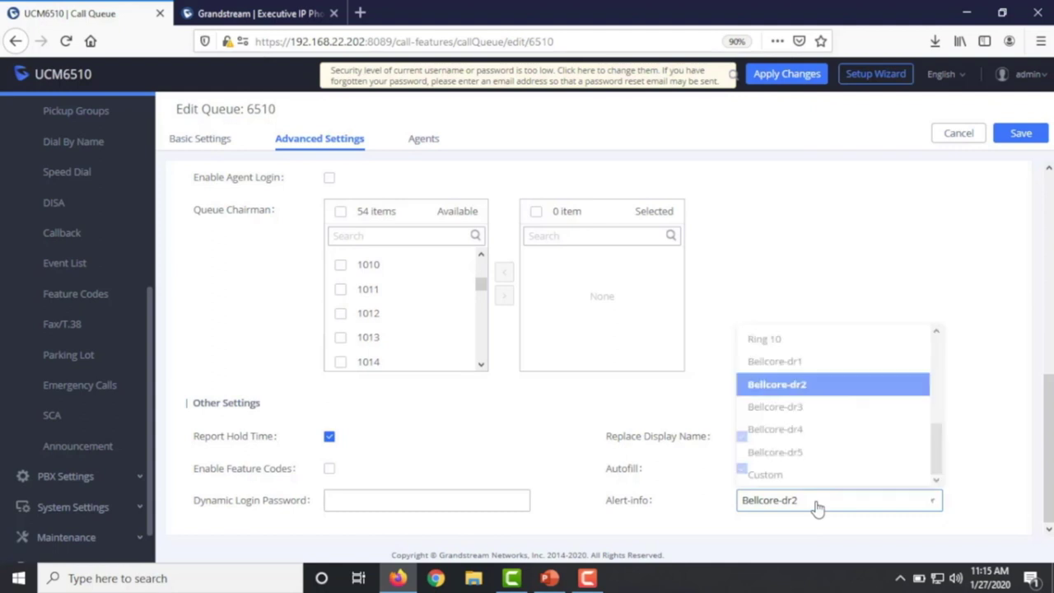
scroll(798, 393, up, 2)
scroll(798, 393, up, 3)
click(787, 381)
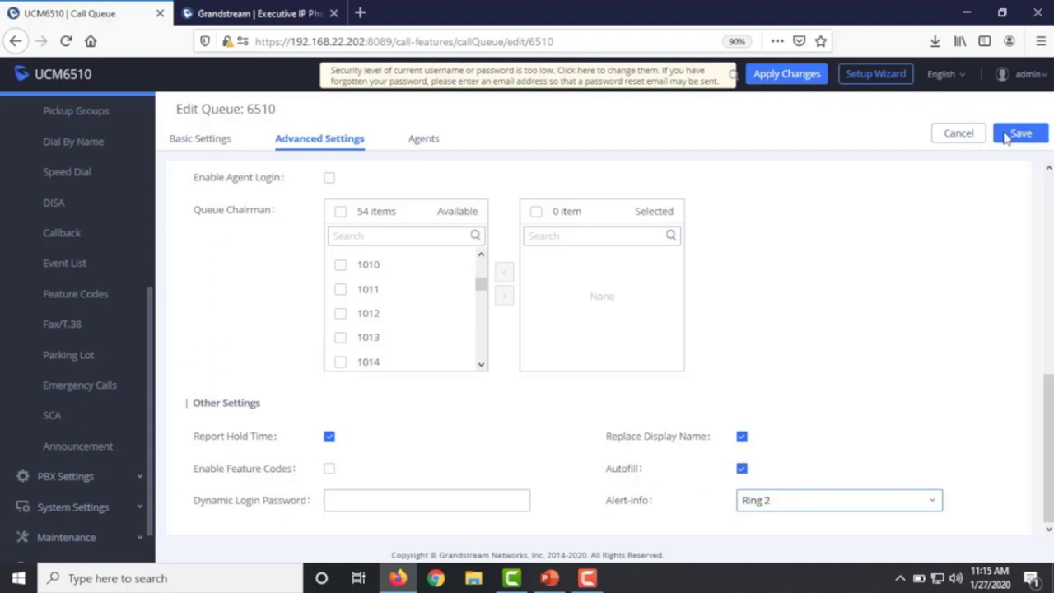
click(1021, 133)
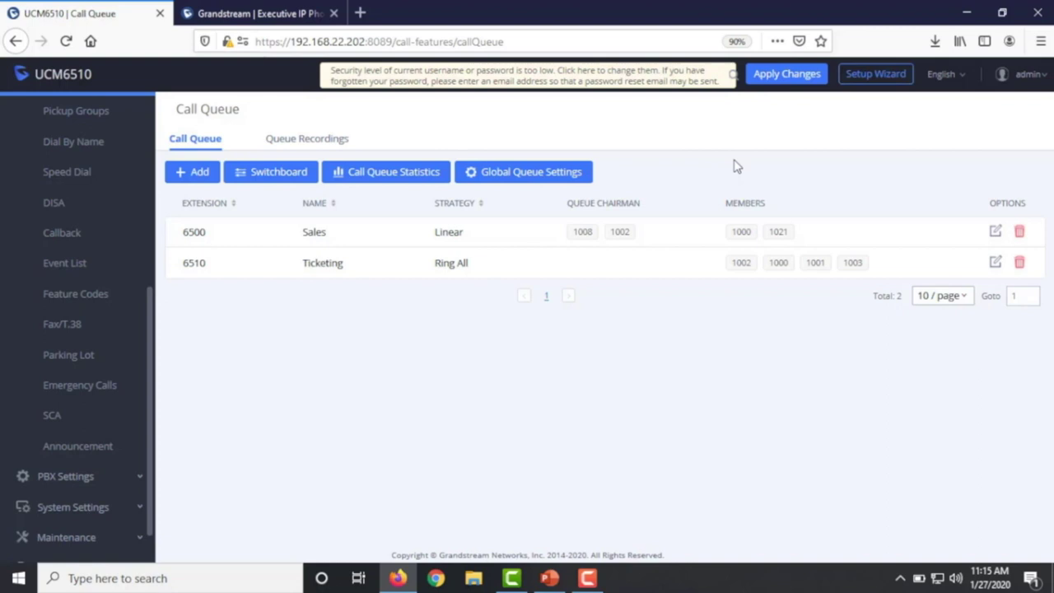
- Move extensions 1004 and 1005 into queue 6510's static agents and save the queue
click(995, 263)
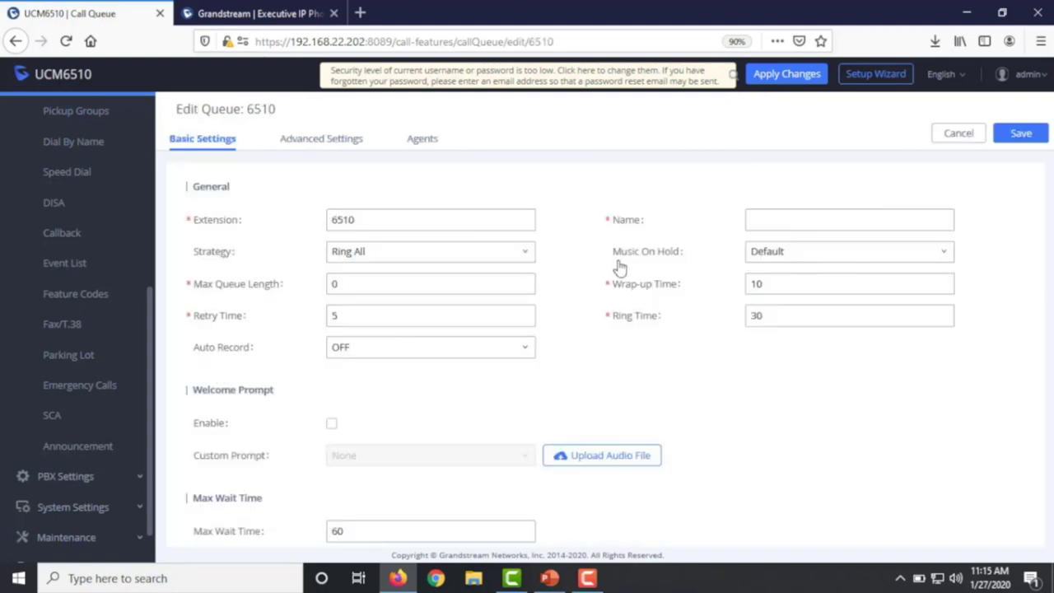
click(418, 140)
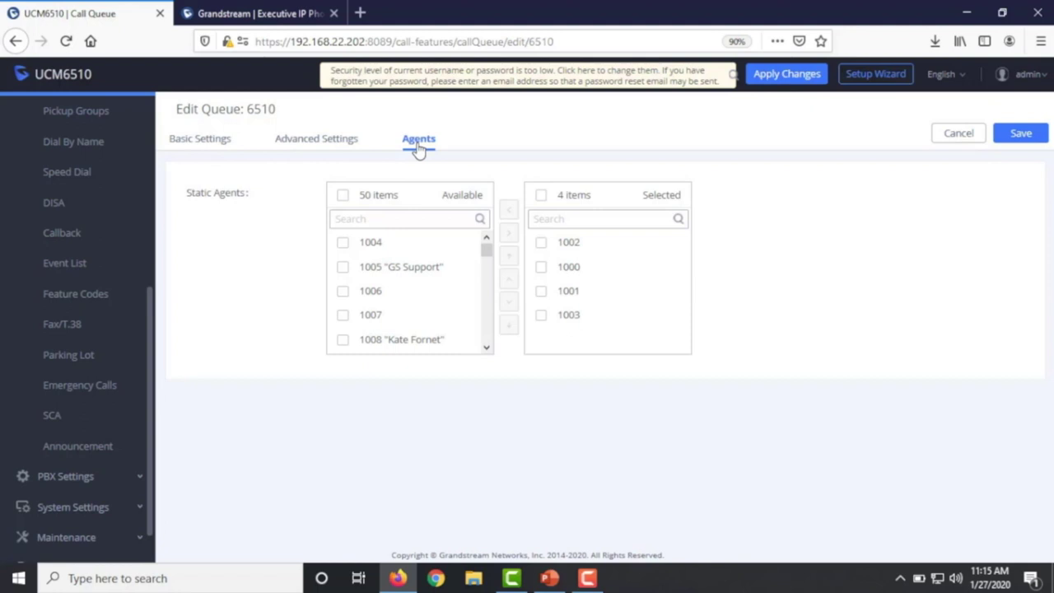
click(343, 243)
click(343, 268)
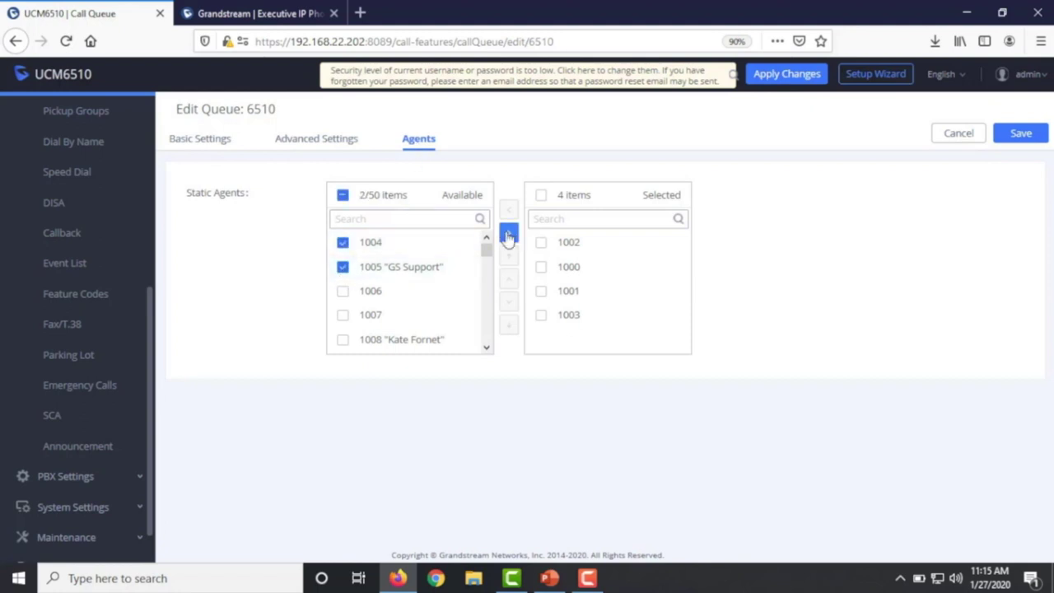
click(506, 233)
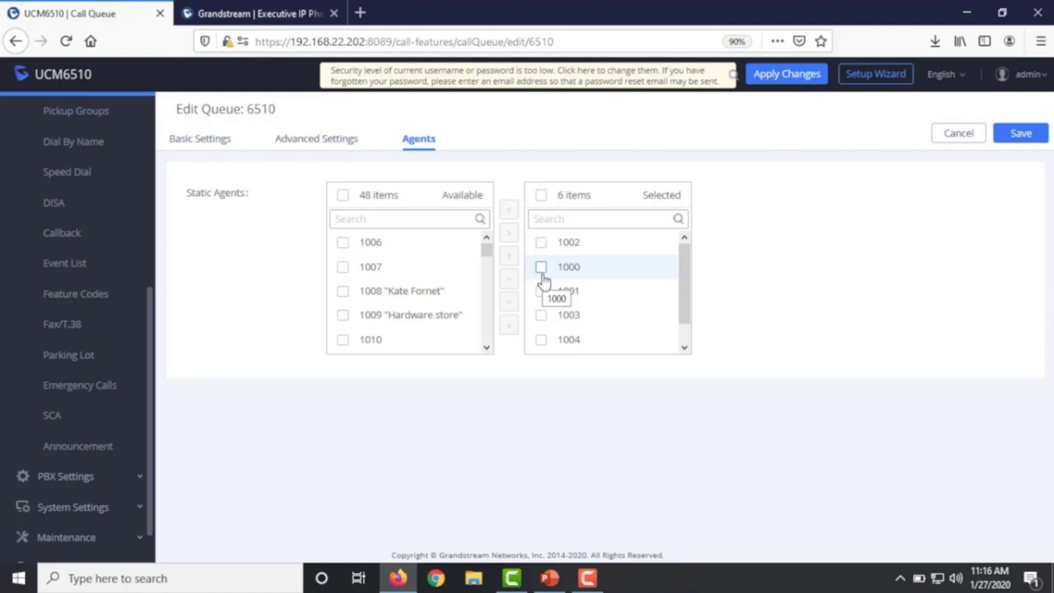
click(1022, 137)
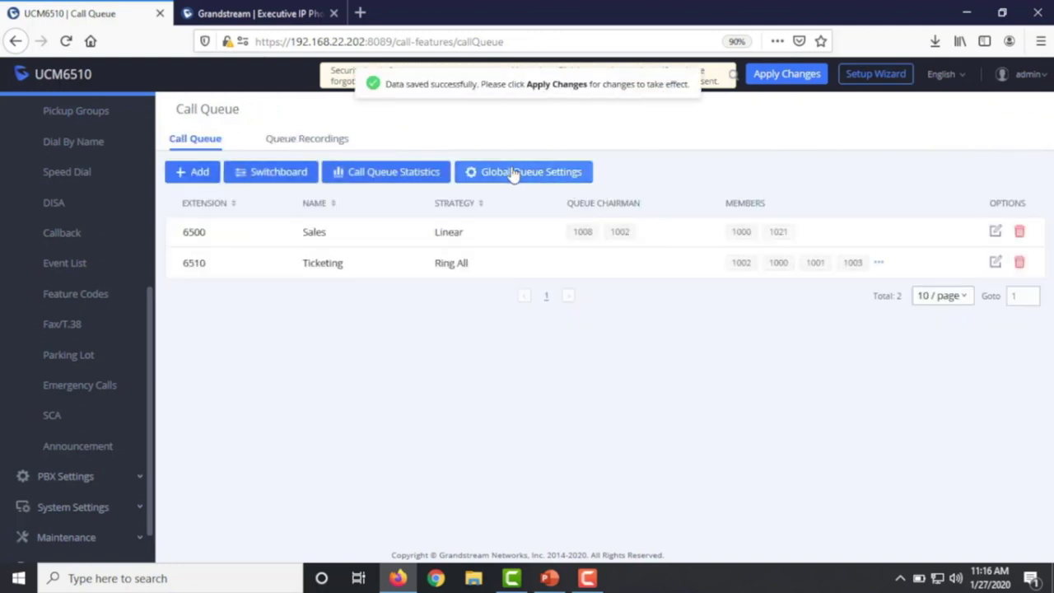
- Open Global Queue Settings and review the agent login suffix * and logout suffix **
click(513, 176)
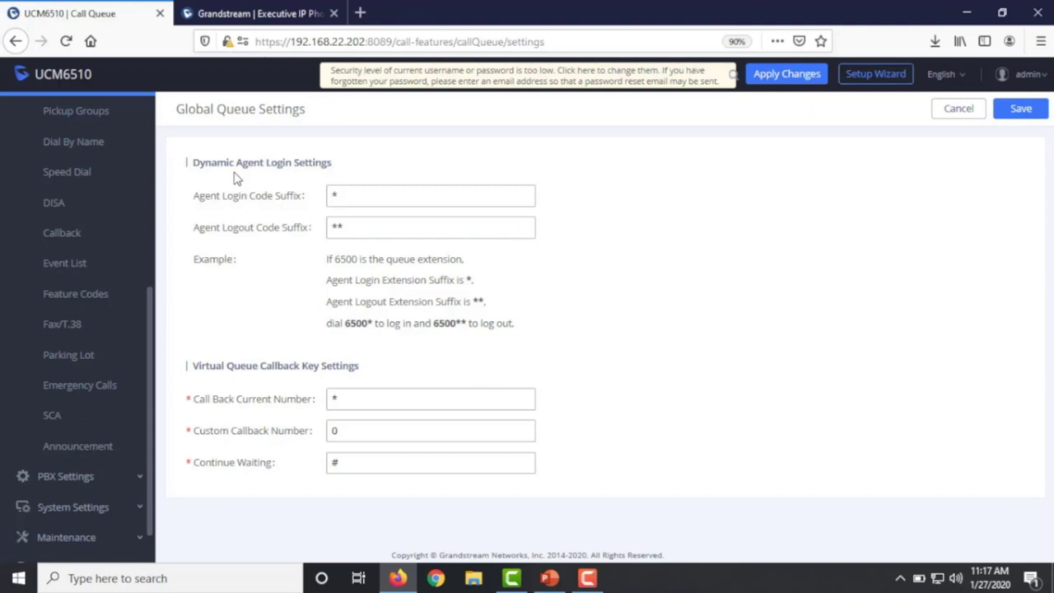
click(412, 196)
drag(385, 192, 321, 190)
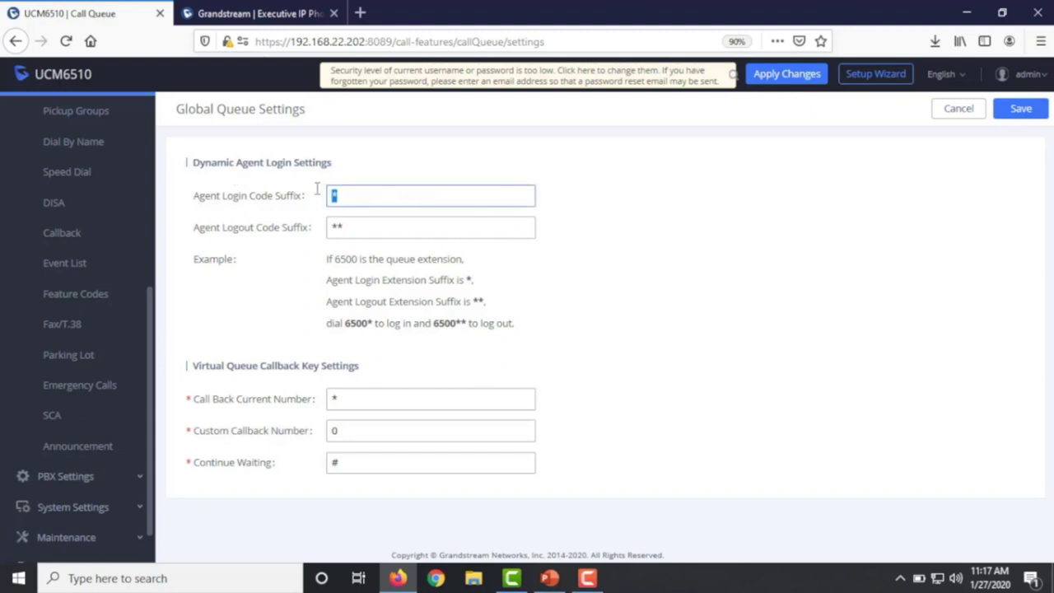
click(353, 229)
double_click(353, 229)
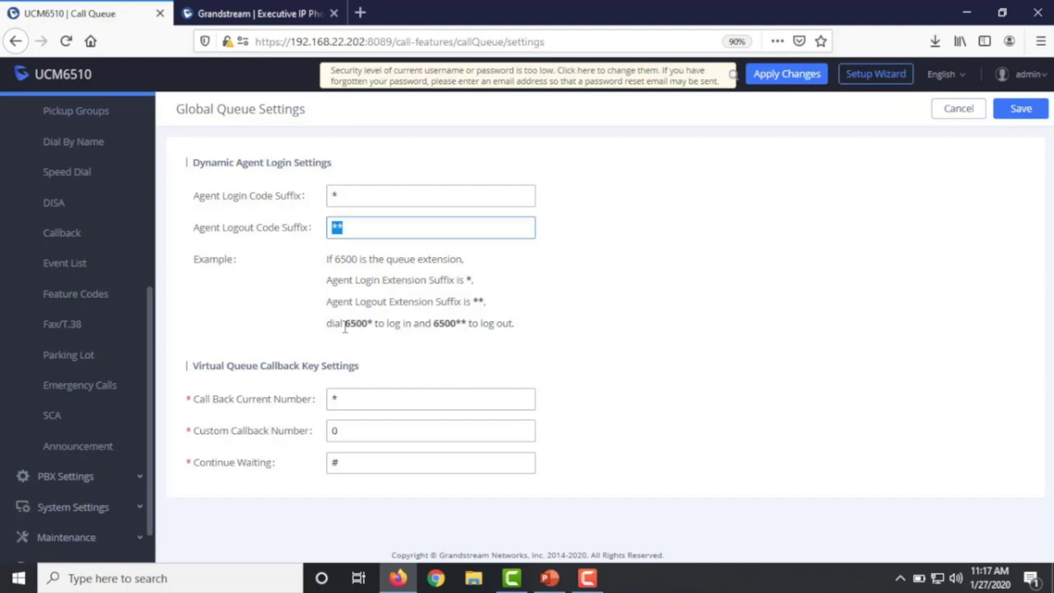
drag(345, 324, 458, 329)
click(370, 323)
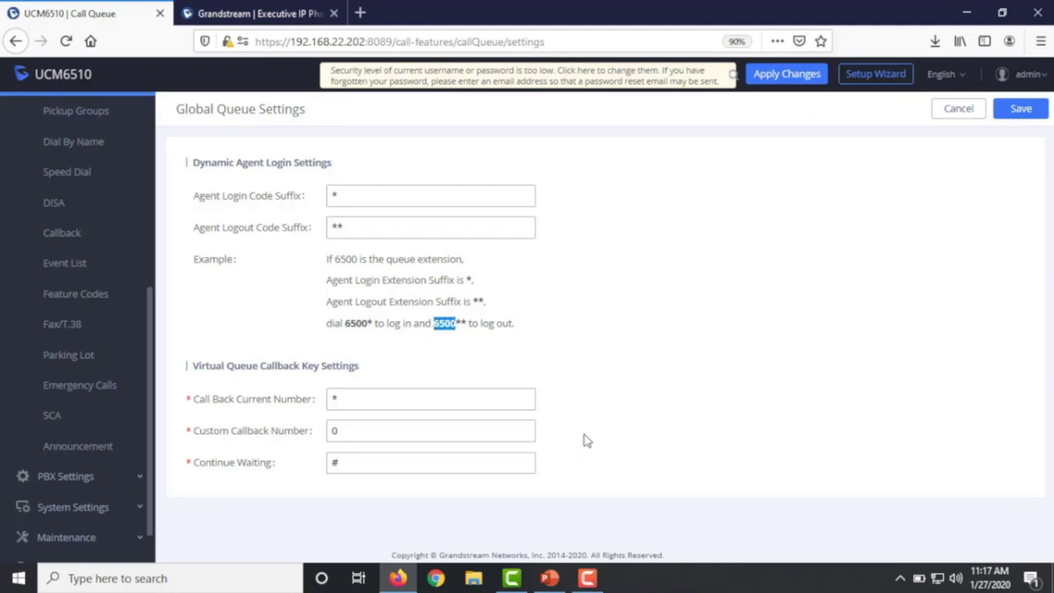
double_click(338, 195)
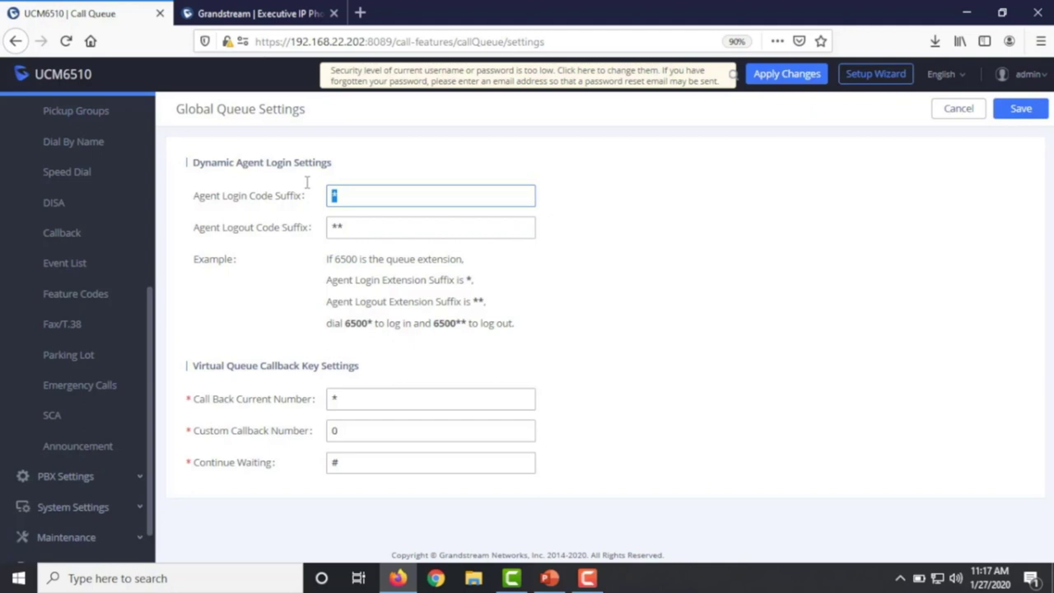
- Set the Agent Login Code Suffix to 99 and Logout Code Suffix to 999, then return to Call Queue
text(99)
key(Tab)
text(999)
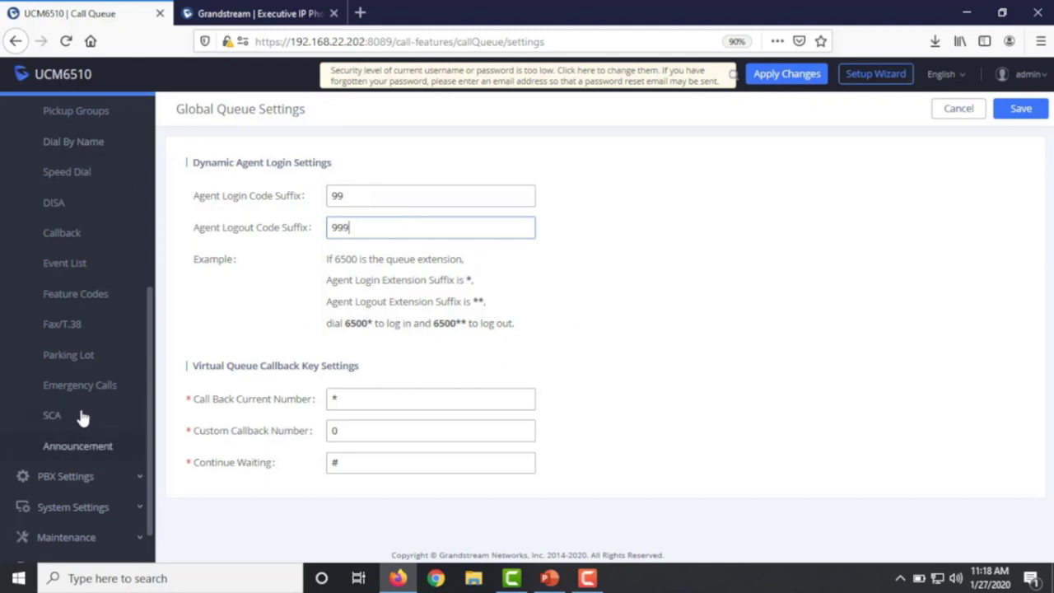
scroll(91, 249, up, 3)
click(78, 344)
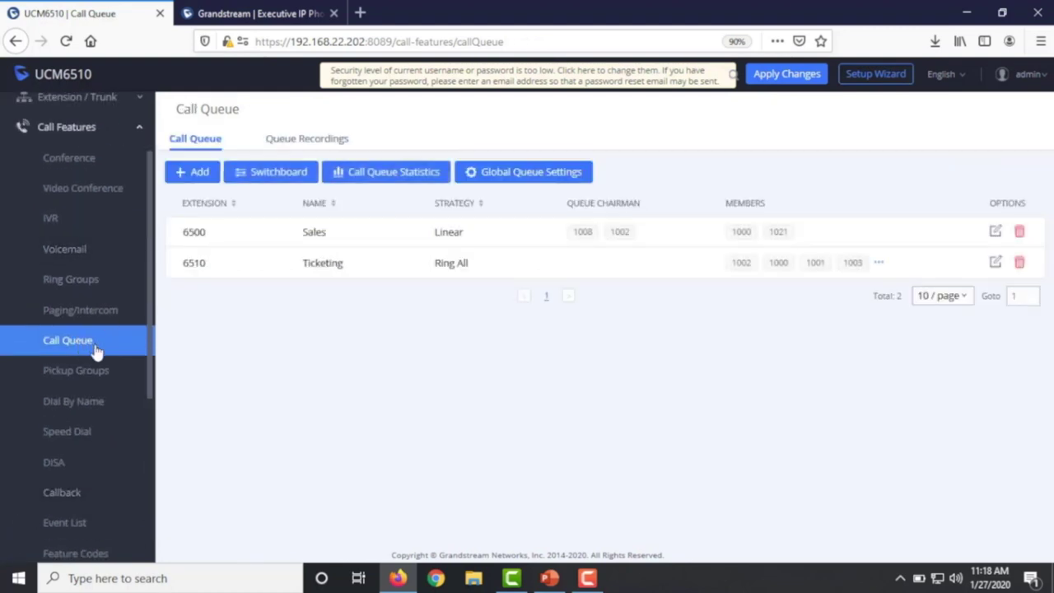
- Check Enable Agent Login in queue 6510's Advanced Settings, save, and apply the changes
click(996, 262)
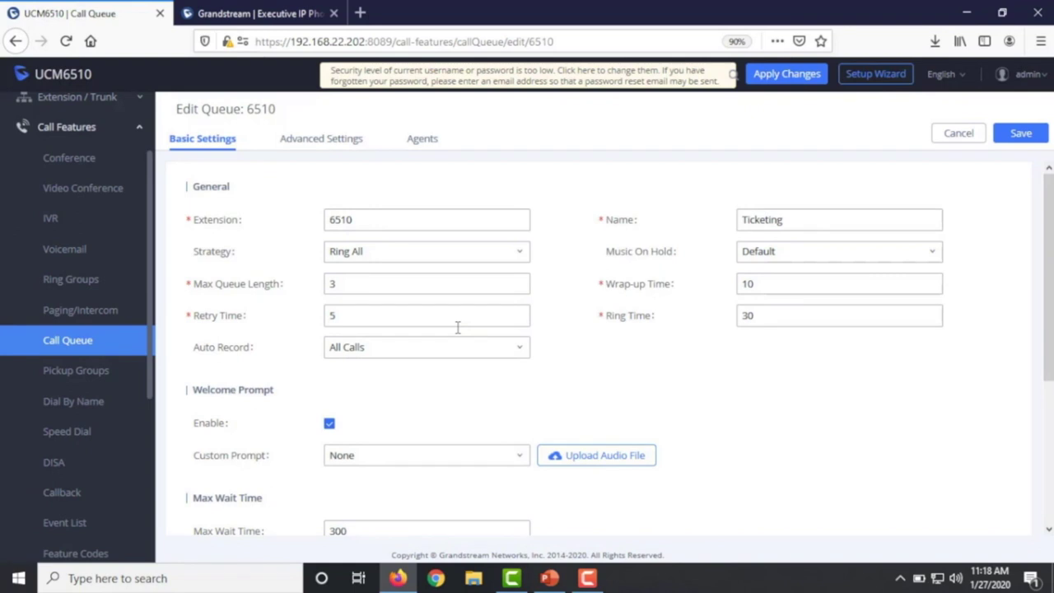
click(323, 142)
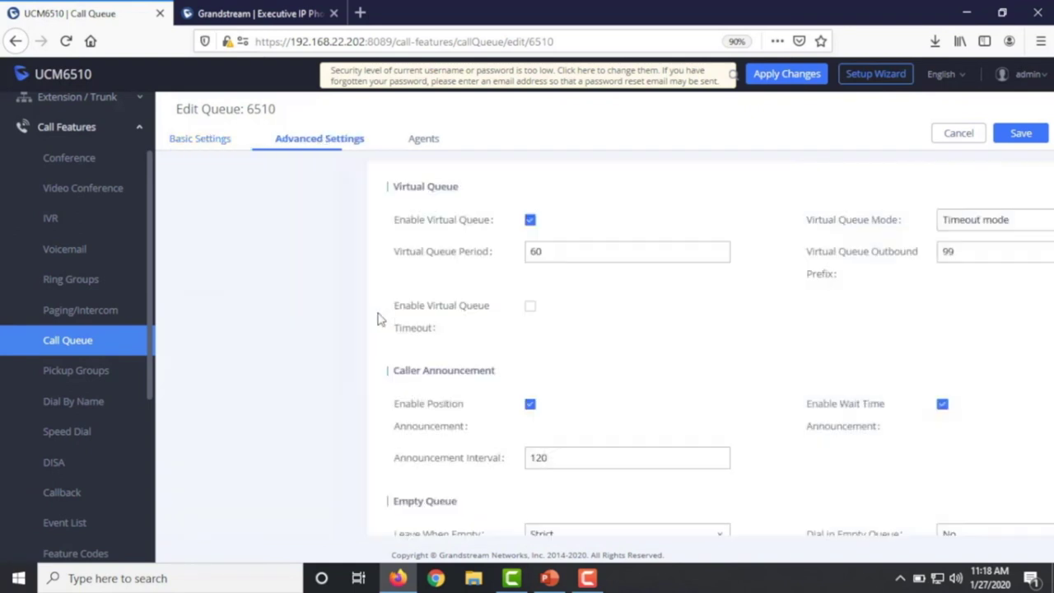
scroll(462, 420, down, 4)
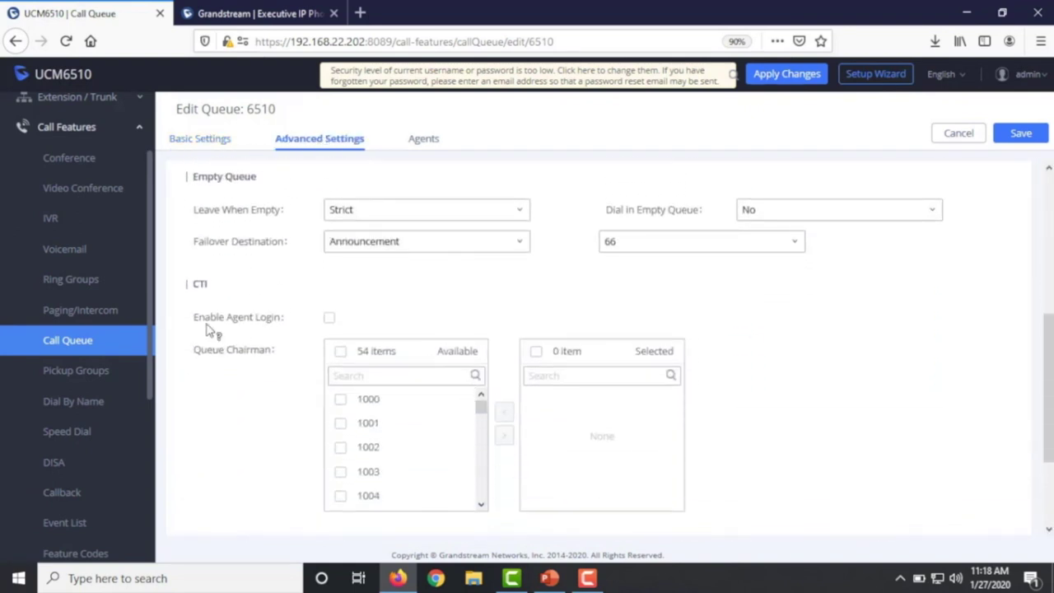
click(329, 318)
click(1018, 133)
click(774, 75)
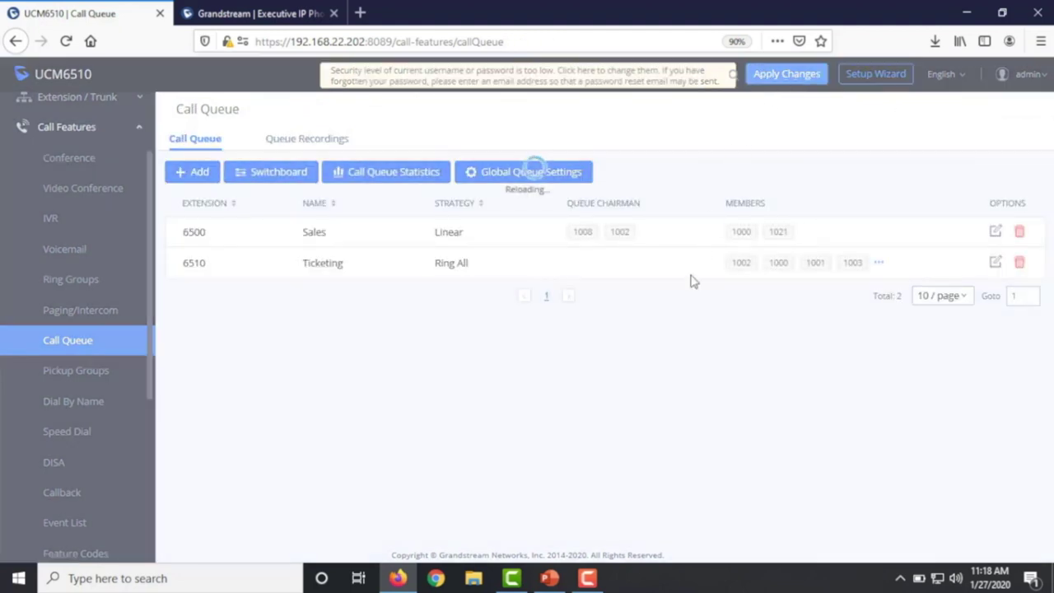
- Sign in to the GXP2170 phone's web interface with the admin password
key(ctrl+Tab)
text(min1)
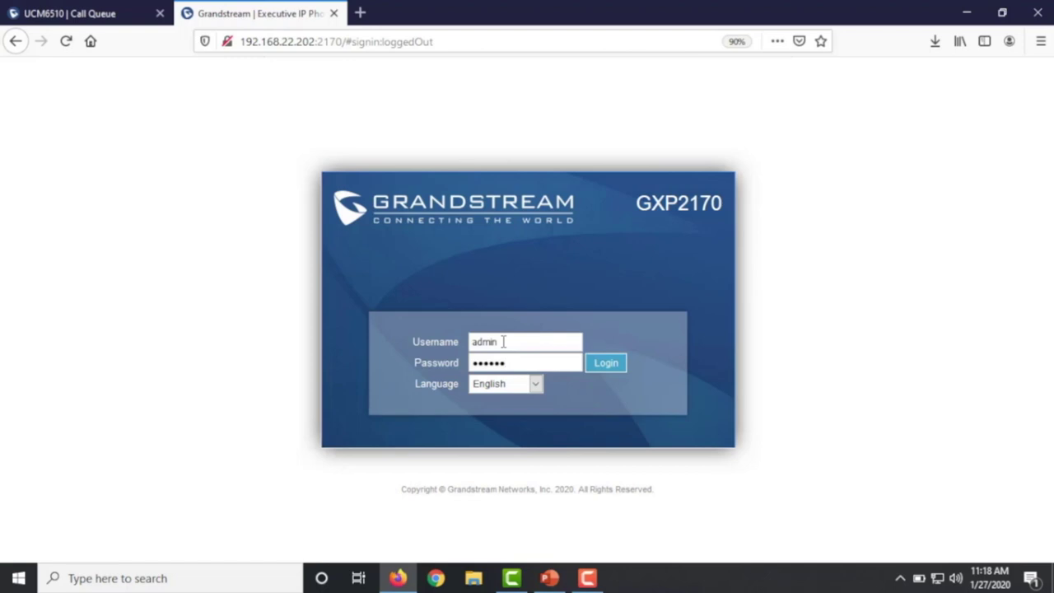
click(608, 366)
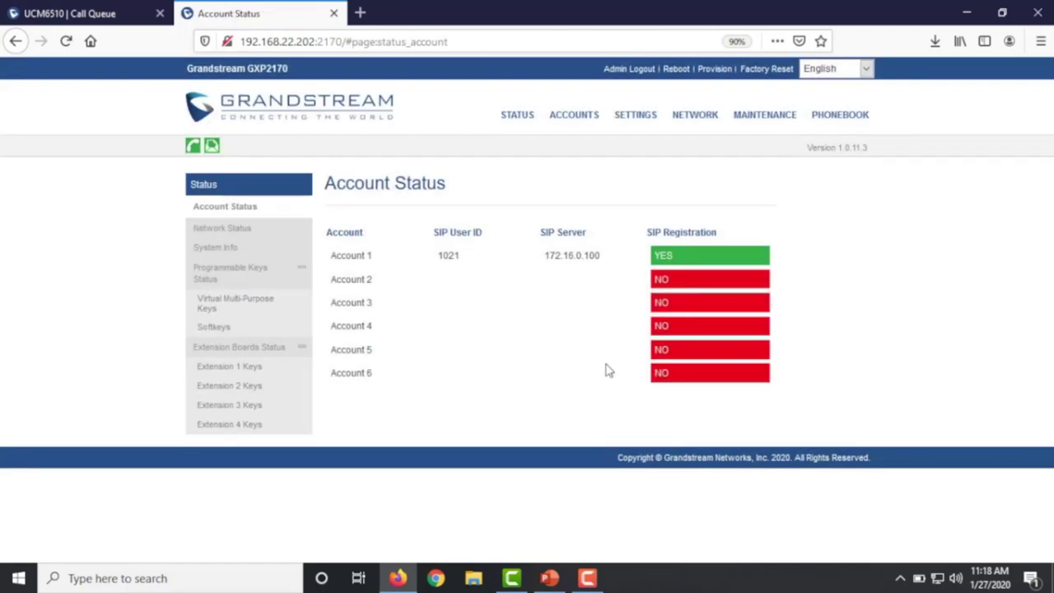
- In Account 1's SIP Advanced Features, choose UCM Call Center as Special Feature, then save and apply
mouse_move(580, 123)
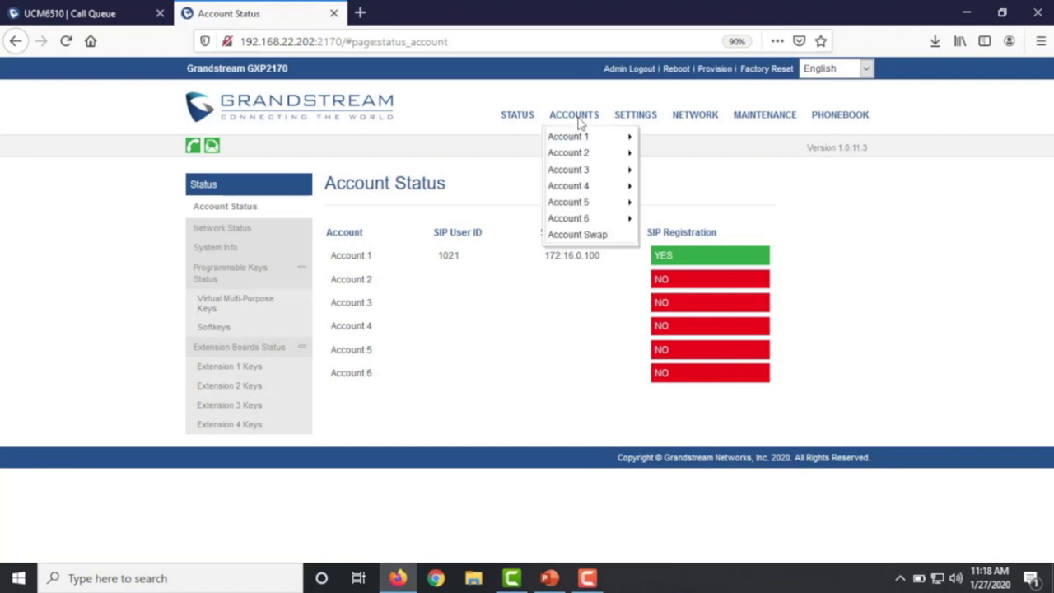
mouse_move(672, 187)
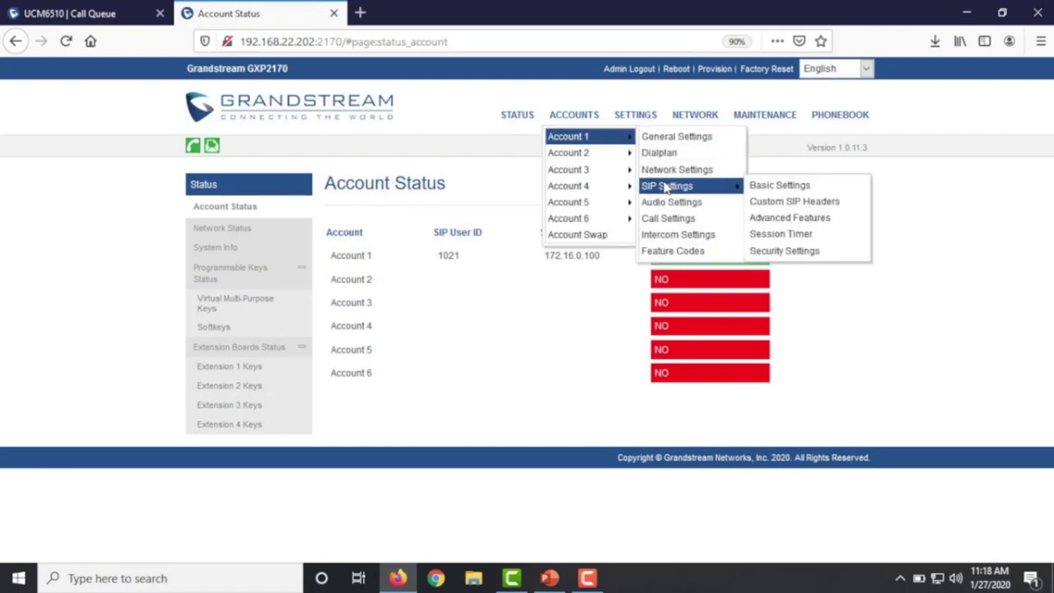
click(786, 221)
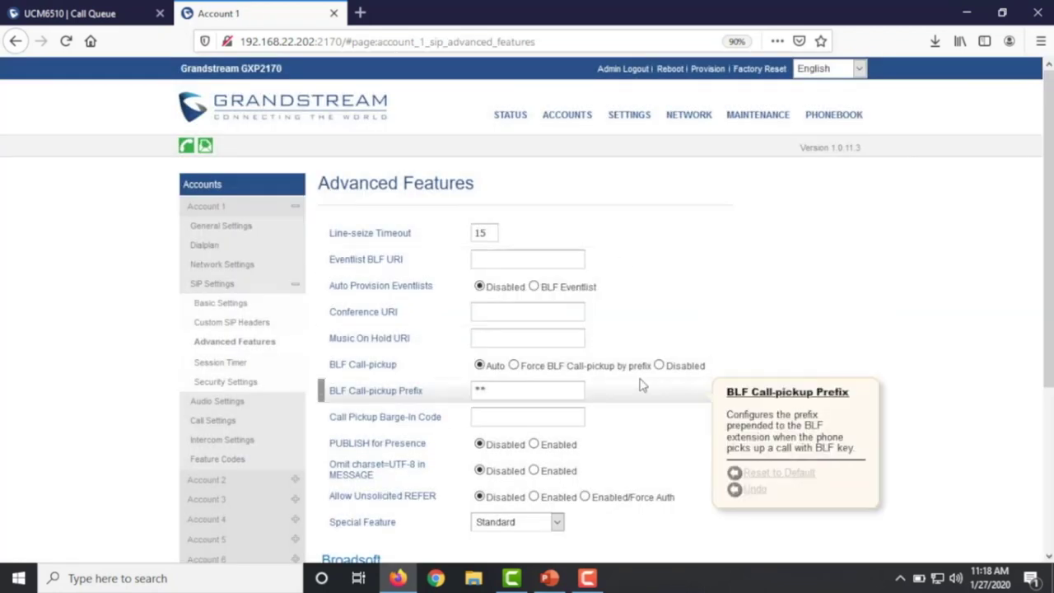
scroll(640, 382, down, 5)
click(522, 285)
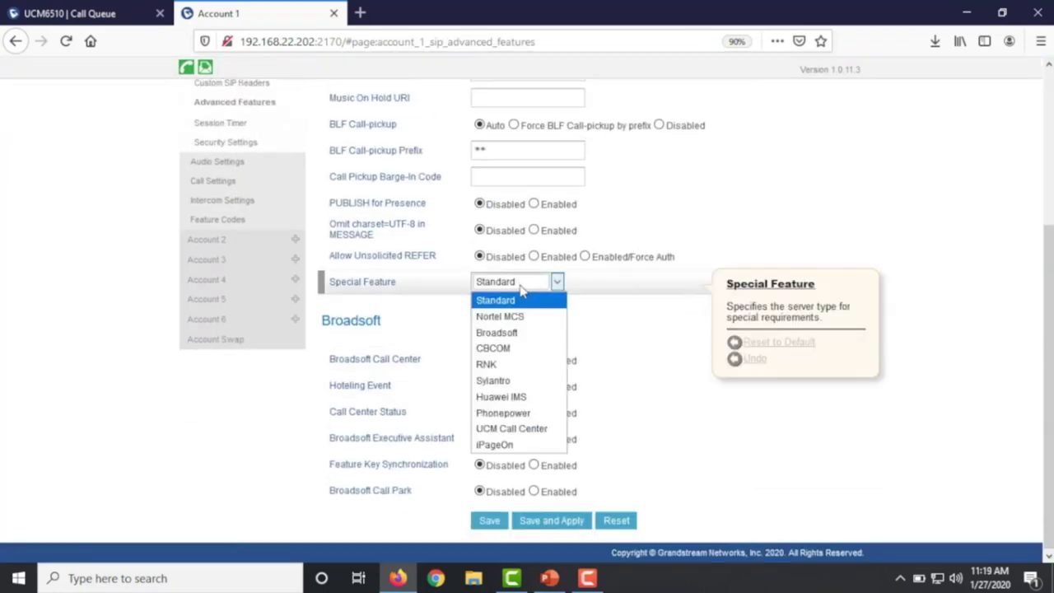
click(511, 428)
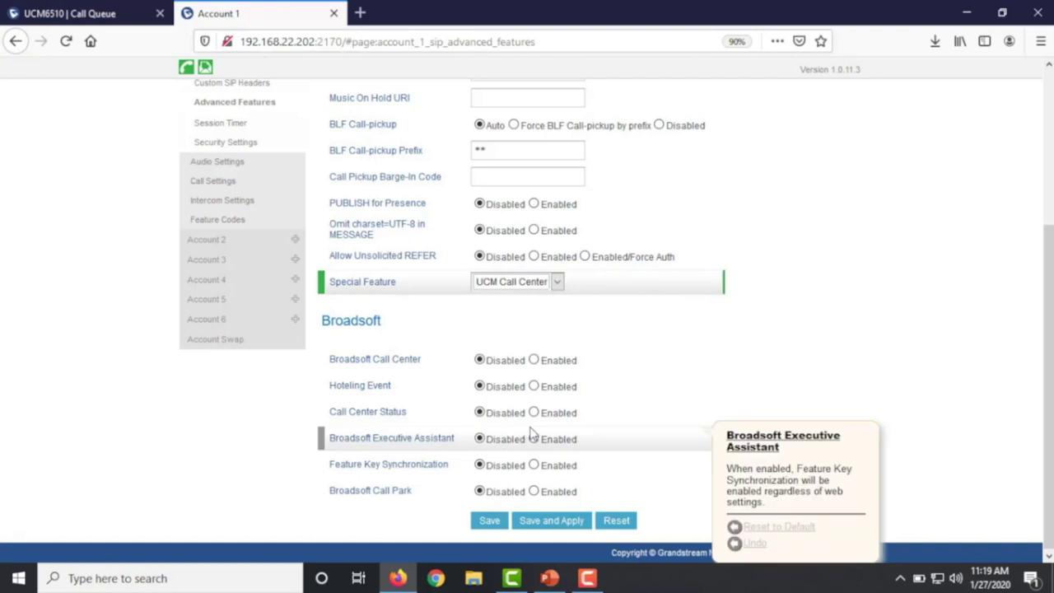
click(554, 522)
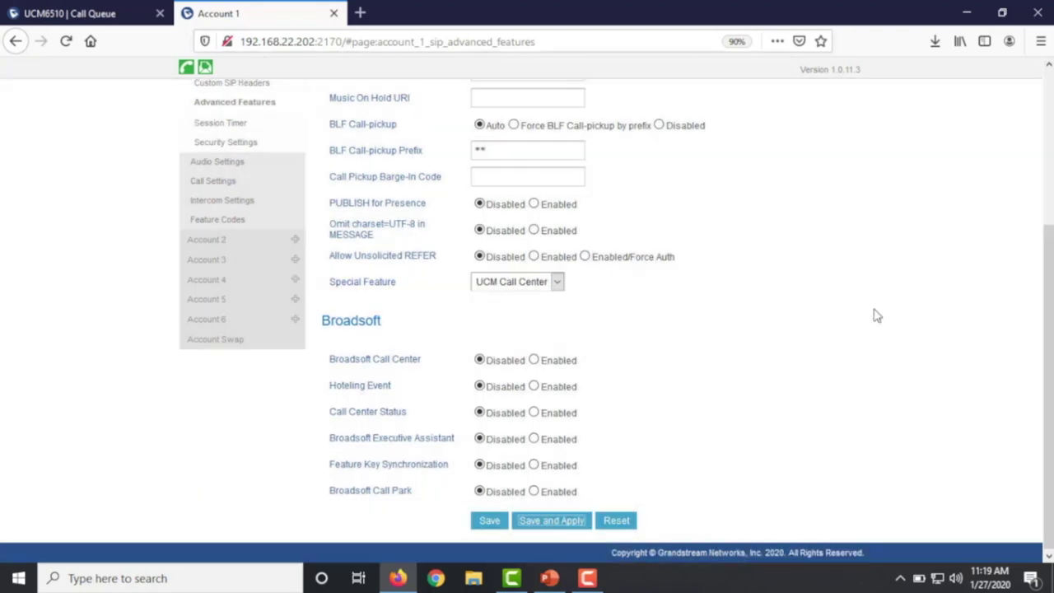
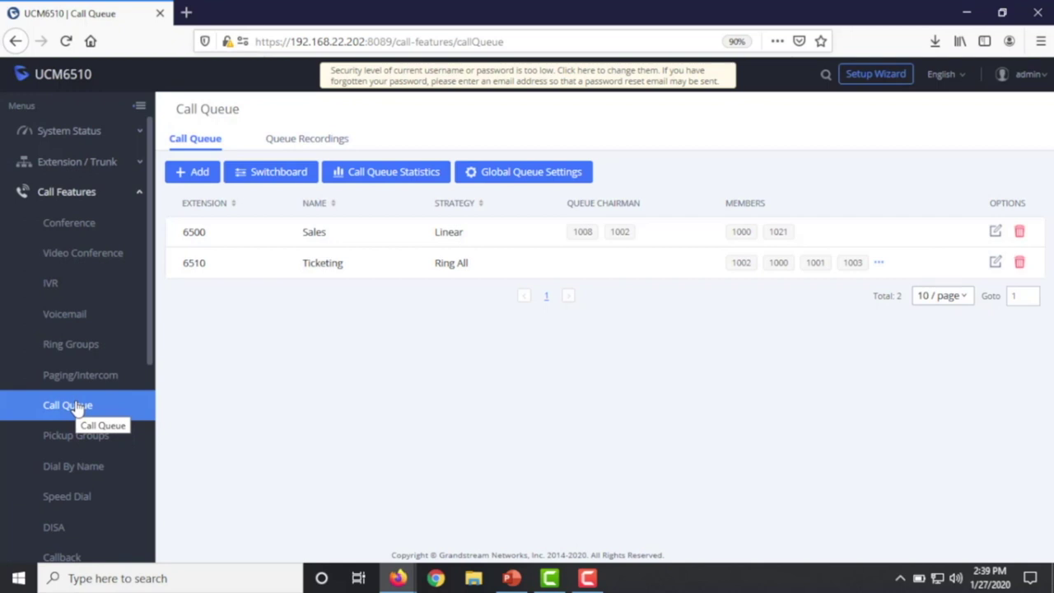
- Open the Queue Recordings tab listing the 18 queue 6500 recordings for 2020-01
click(309, 140)
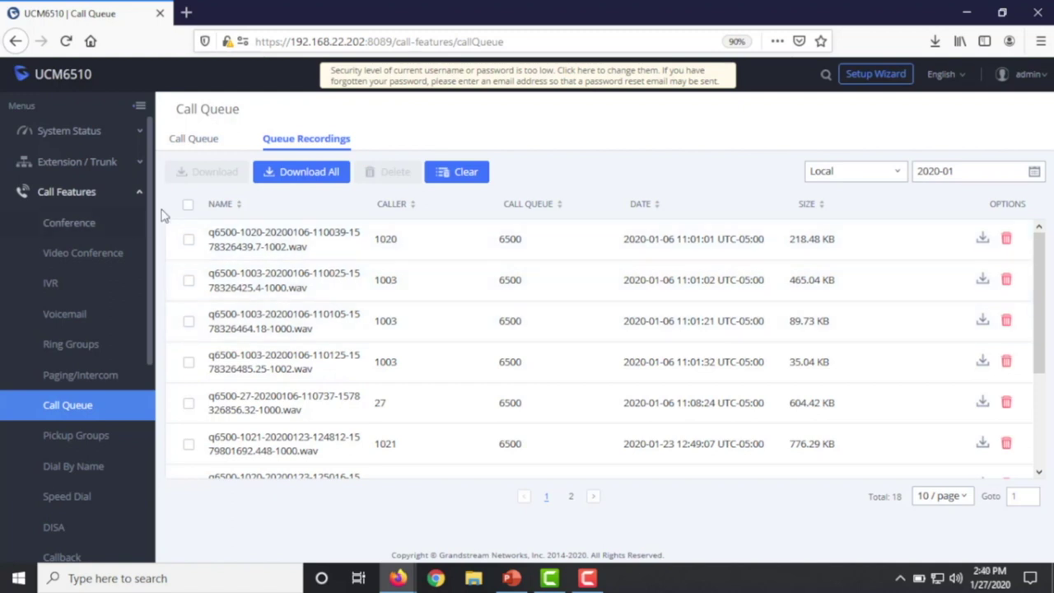
- Select all queue recordings except the first three, then go back to the Call Queue list
click(188, 204)
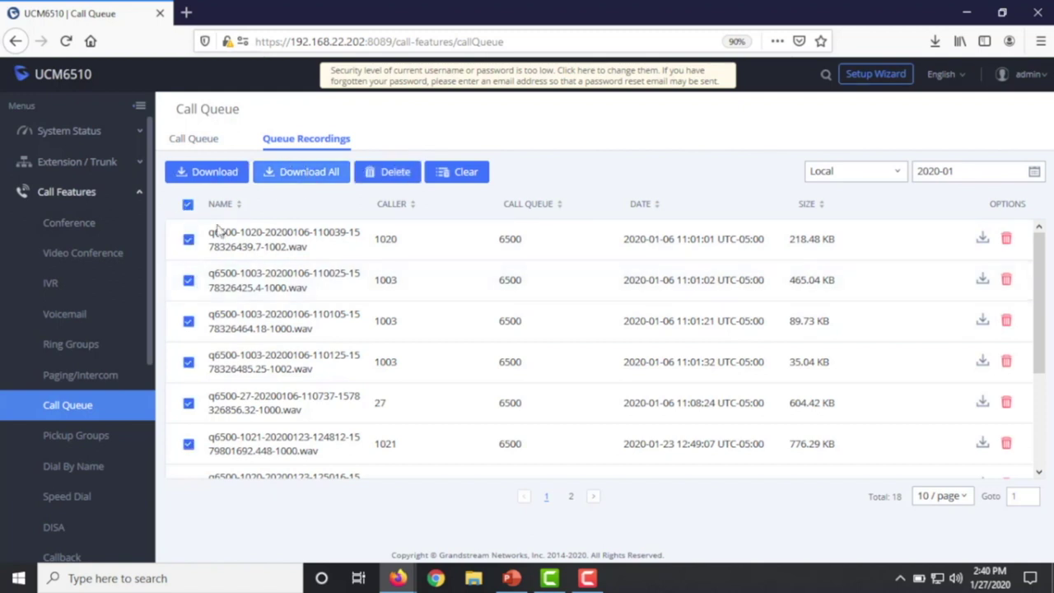
click(188, 239)
click(189, 281)
click(189, 321)
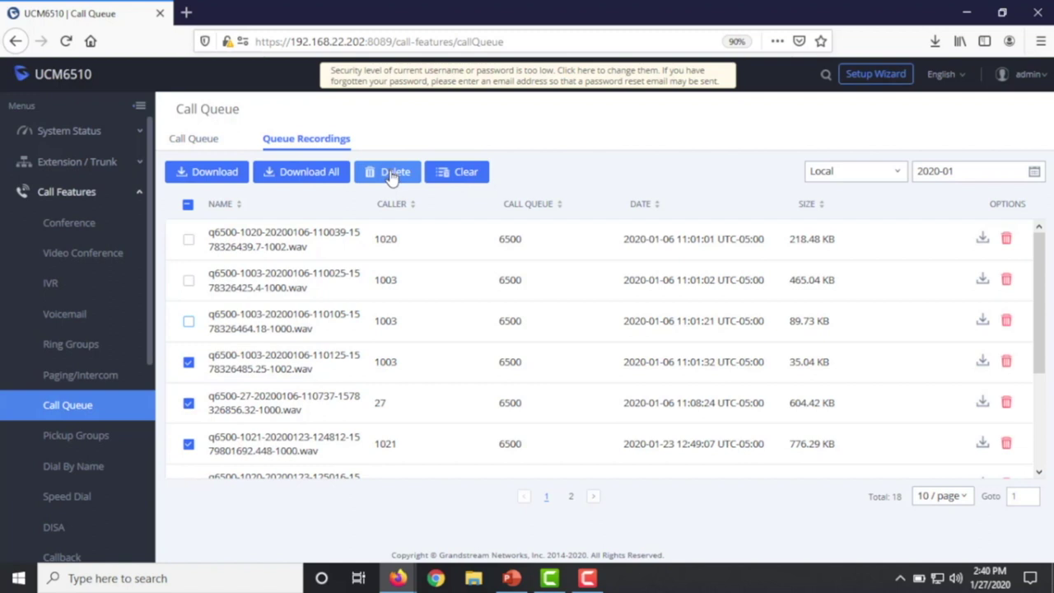
click(183, 142)
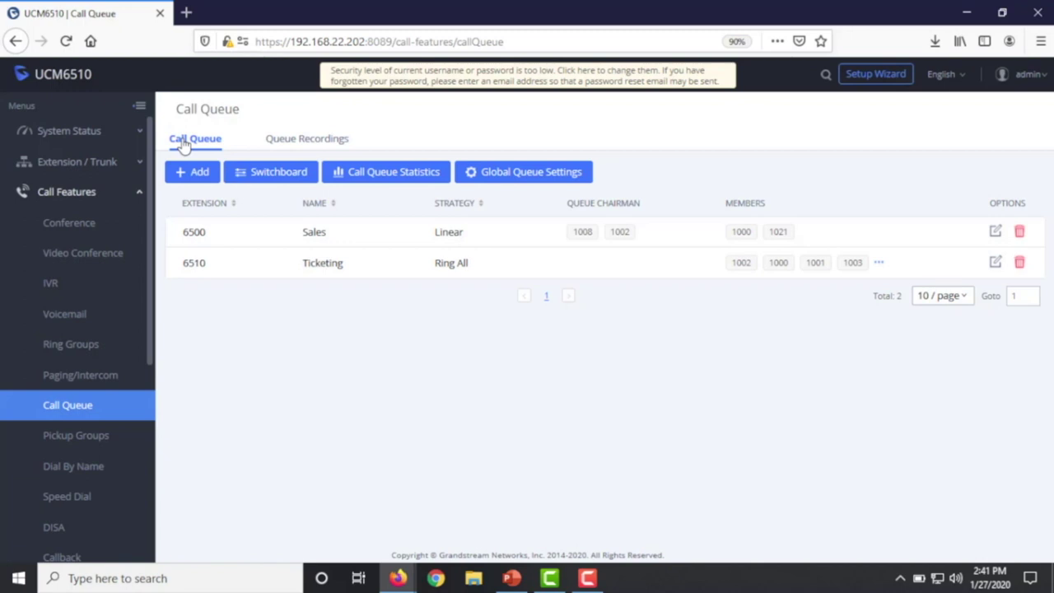
- Open the Switchboard and show the 6500 Sales queue's waiting calls, active calls and agents
click(280, 172)
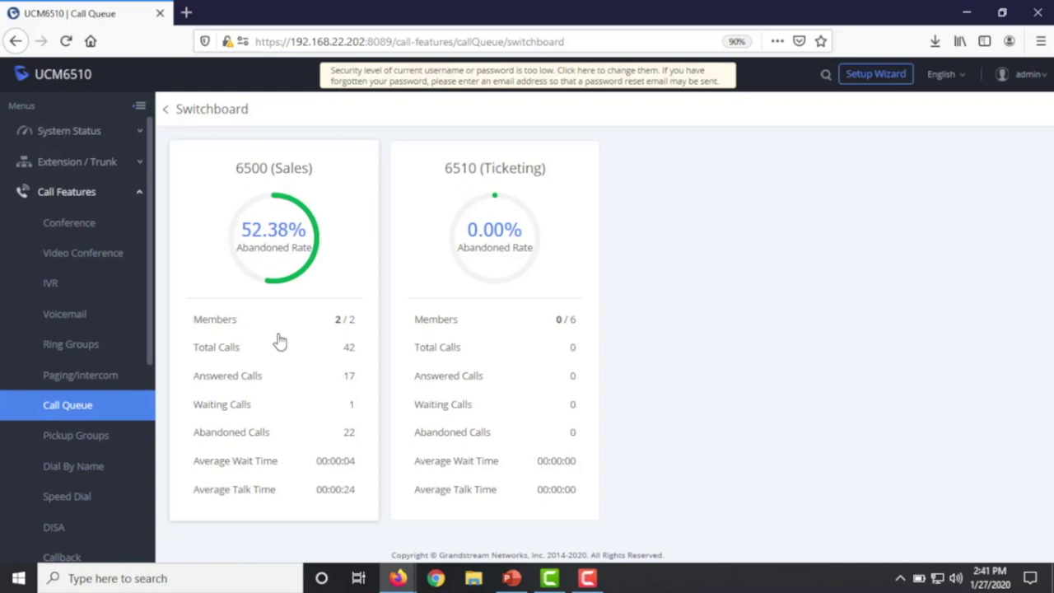
click(266, 258)
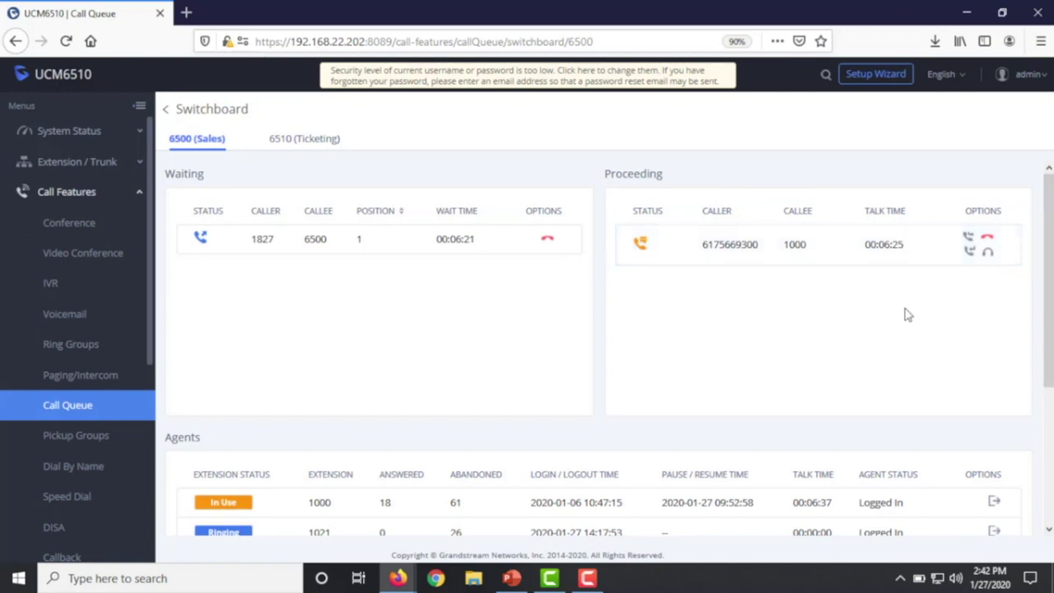
- Log agent 1021 out of the 6500 Sales queue and check the 6510 Ticketing queue view
scroll(906, 329, down, 3)
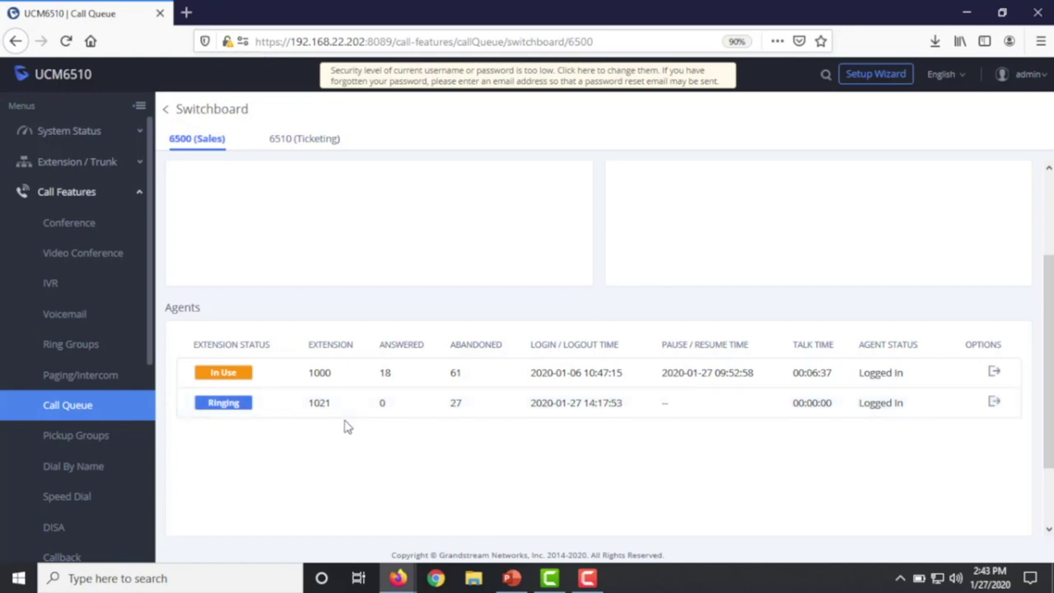
click(995, 405)
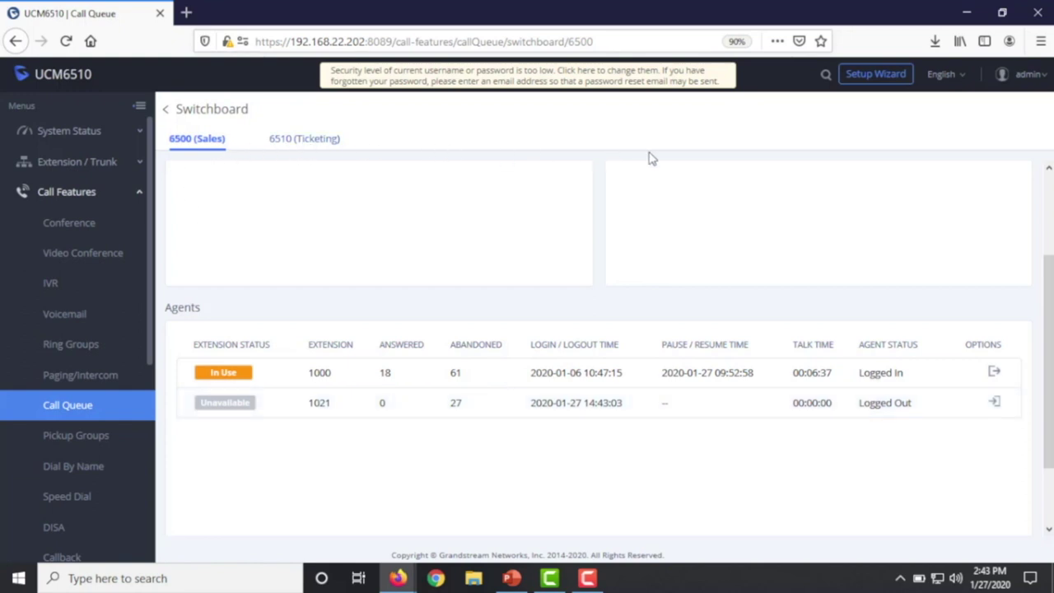
click(313, 140)
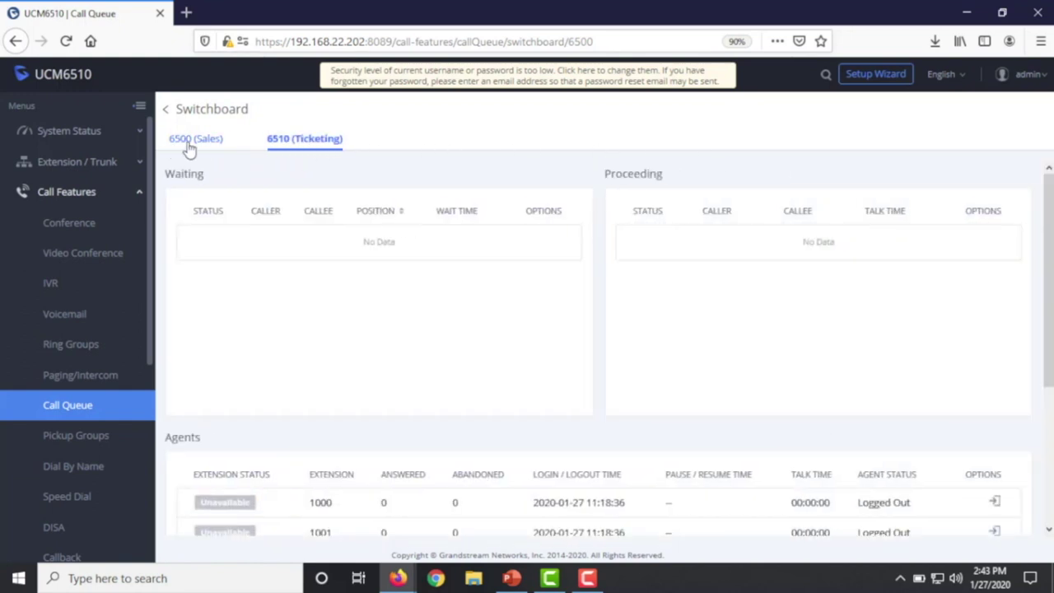
- Switch back to the 6500 Sales queue view, then return to the call queue list
click(197, 146)
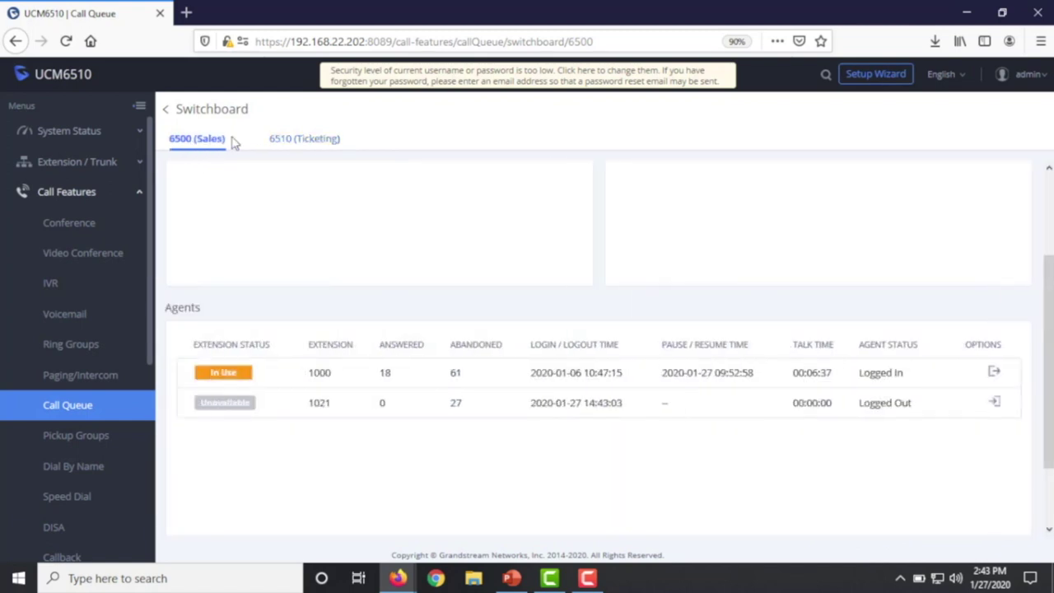
click(285, 146)
click(211, 146)
click(165, 112)
click(165, 112)
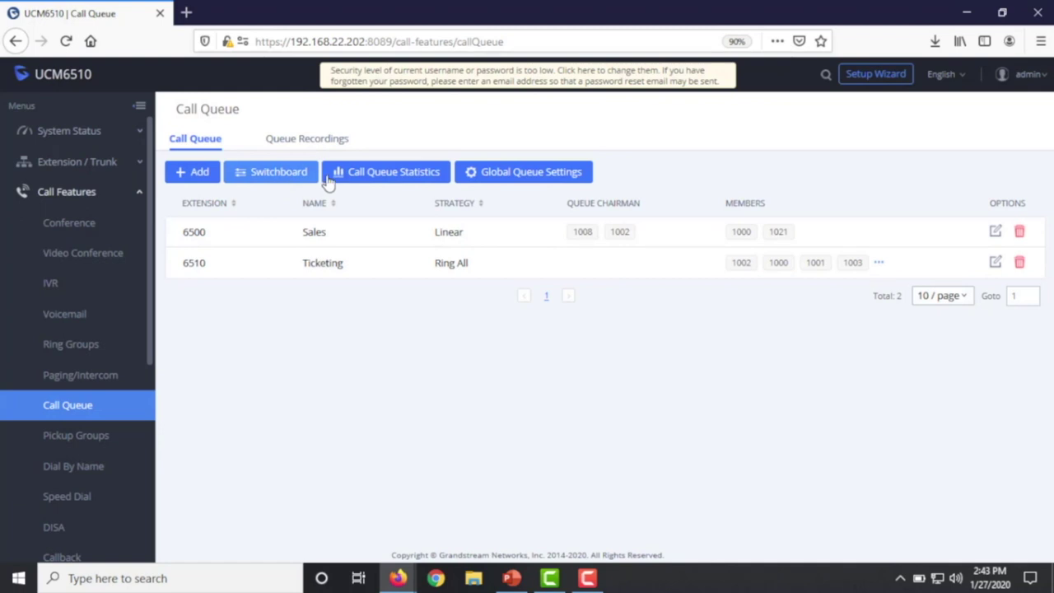
- Open Call Queue Statistics for 2020-01-06, showing 5 total calls and 20.00 % abandoned
click(375, 183)
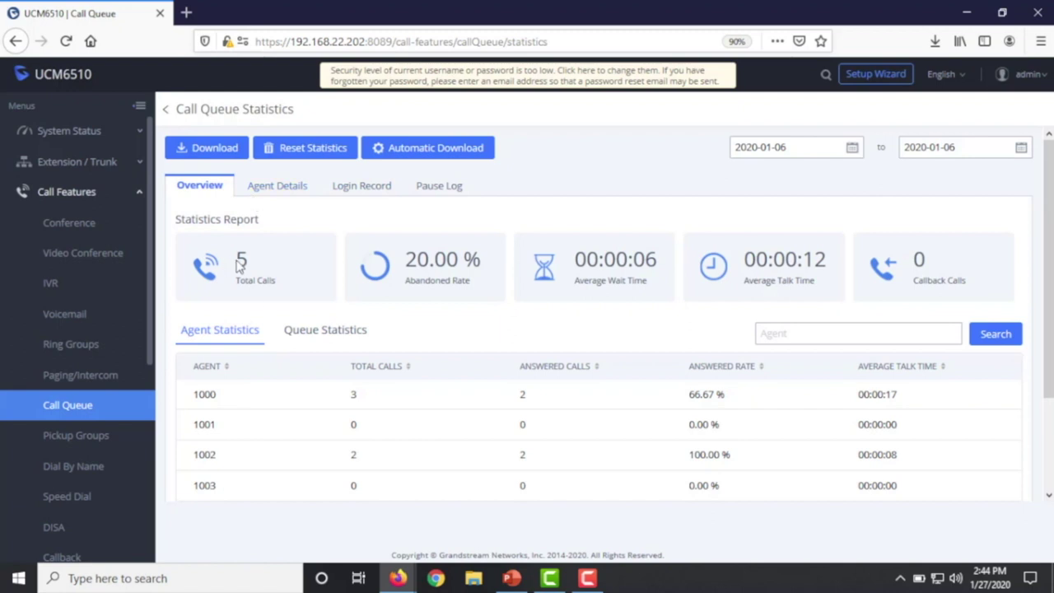
drag(252, 262, 229, 261)
click(509, 219)
- Compare the per-queue and per-agent statistics, then view each agent's call details
click(326, 339)
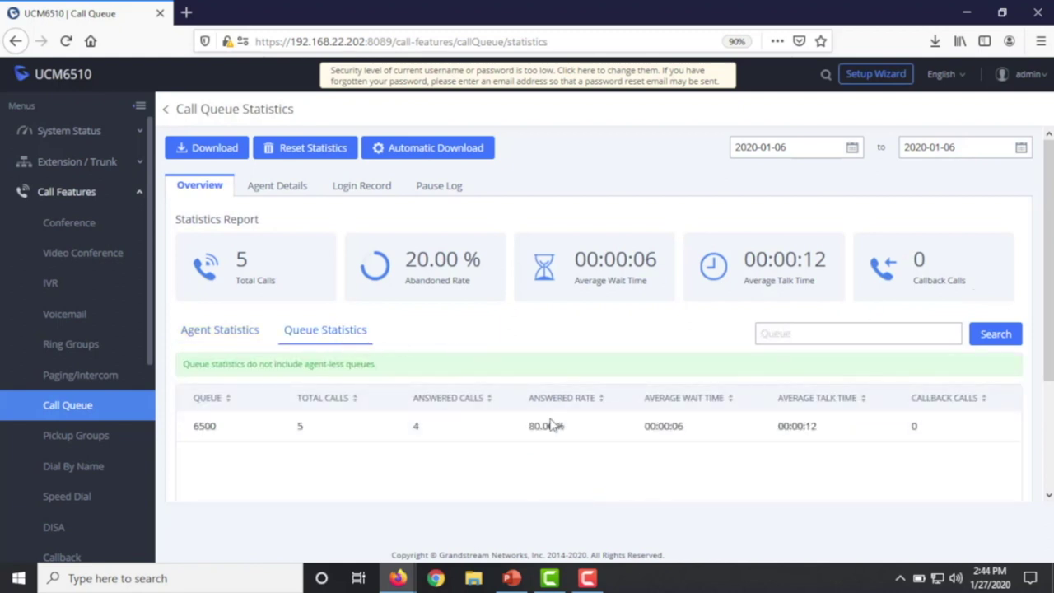
click(198, 336)
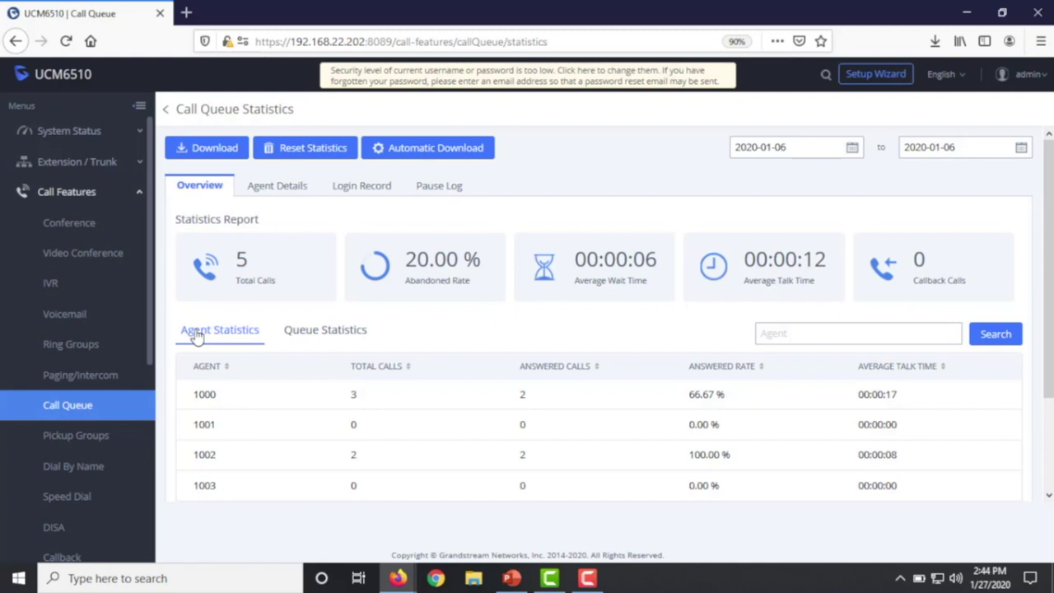
click(279, 188)
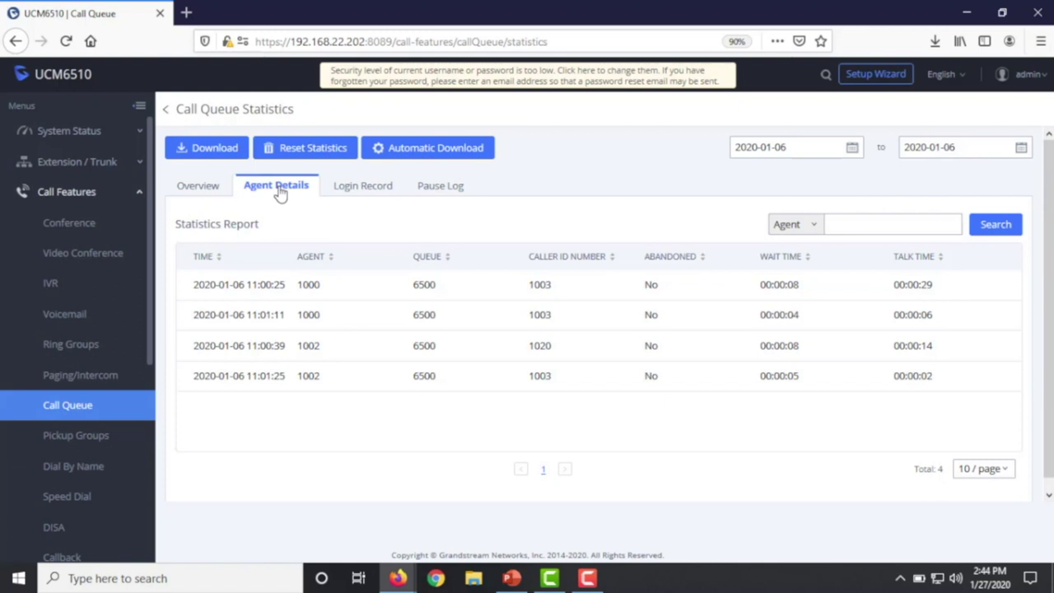
- Check the agents' login record and pause log, then open the Feature Codes settings
click(357, 188)
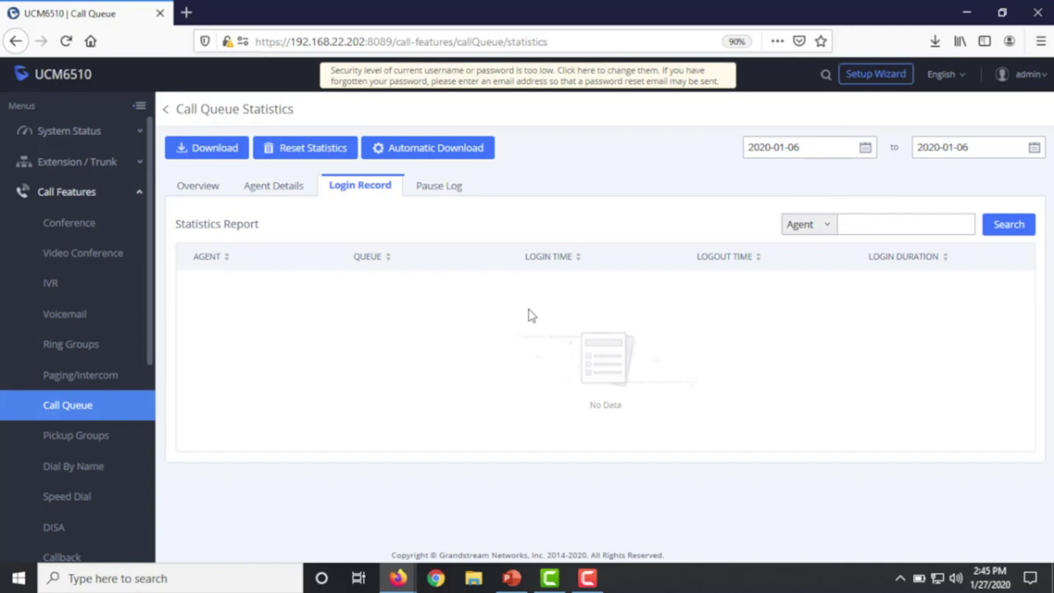
click(434, 189)
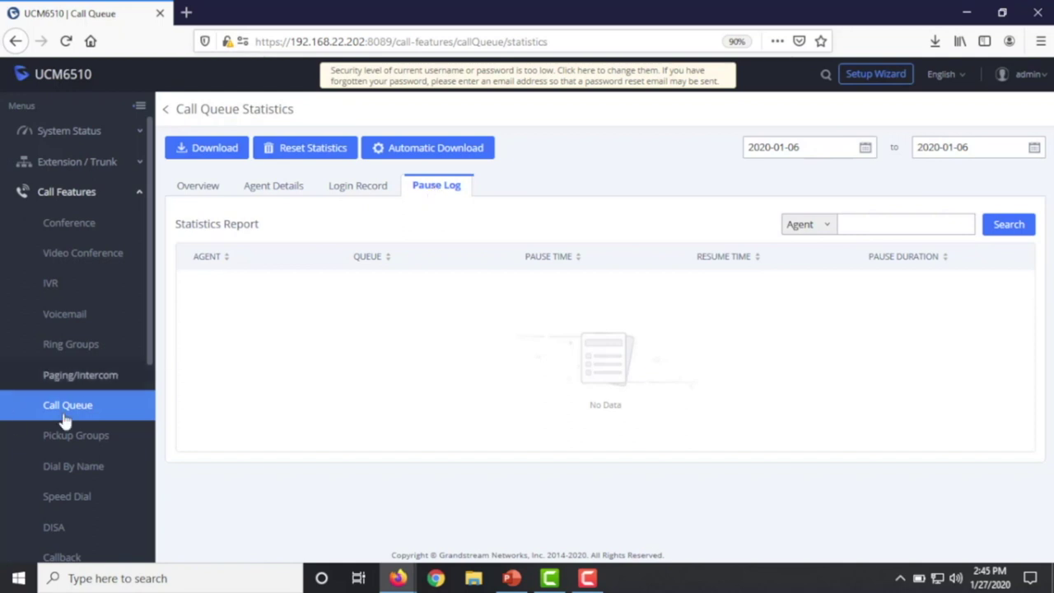
scroll(62, 416, down, 5)
scroll(70, 422, down, 1)
click(51, 360)
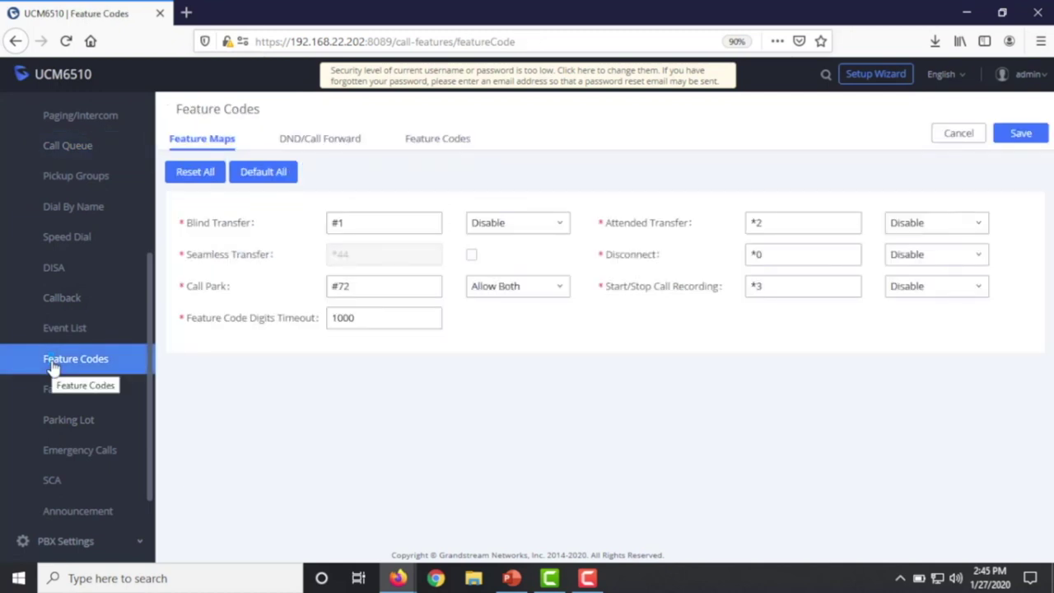
click(435, 141)
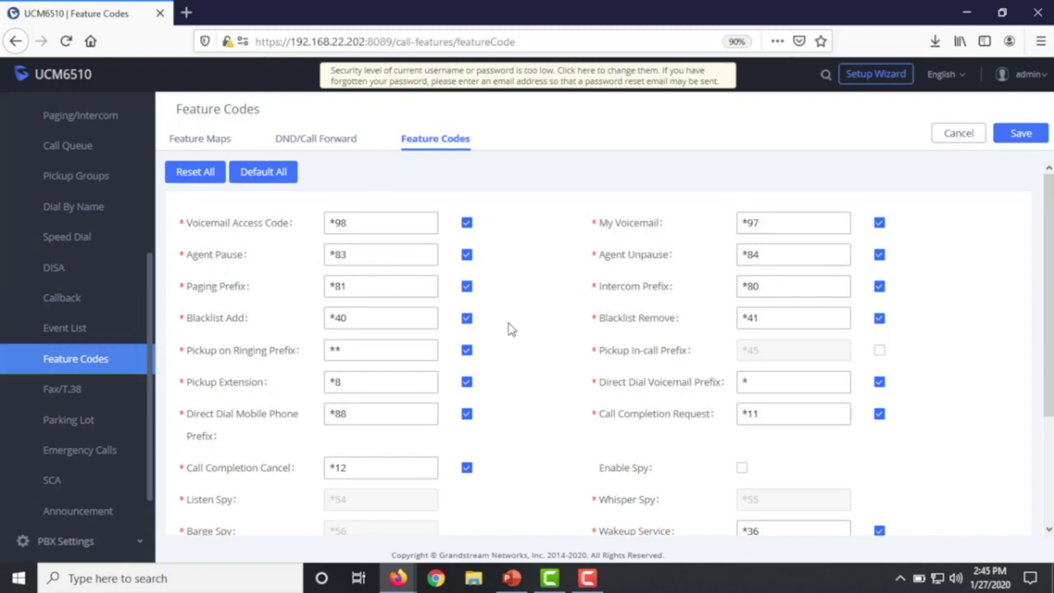
drag(244, 255, 183, 258)
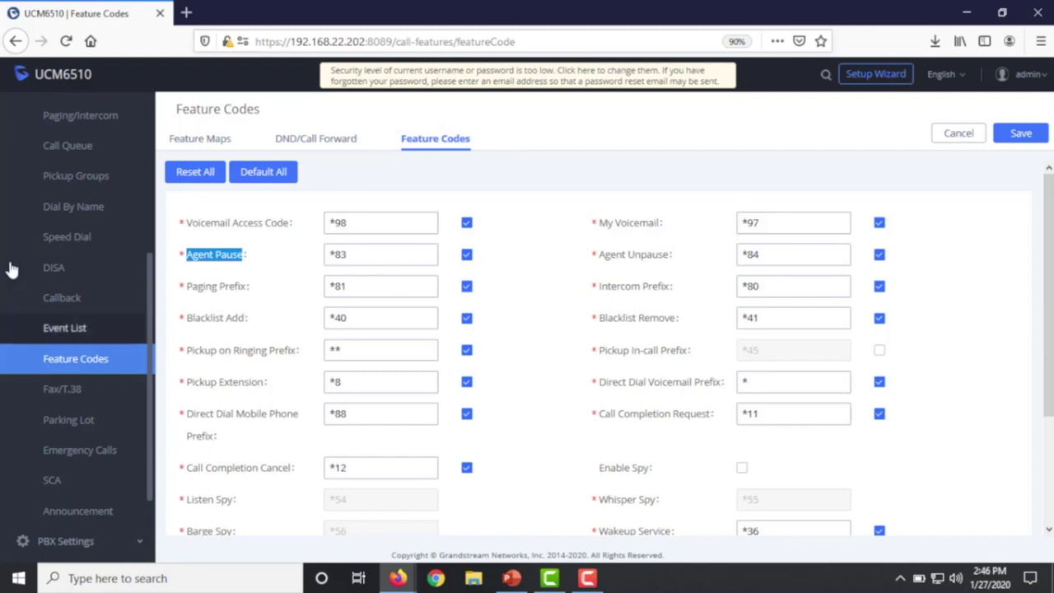
scroll(83, 279, up, 1)
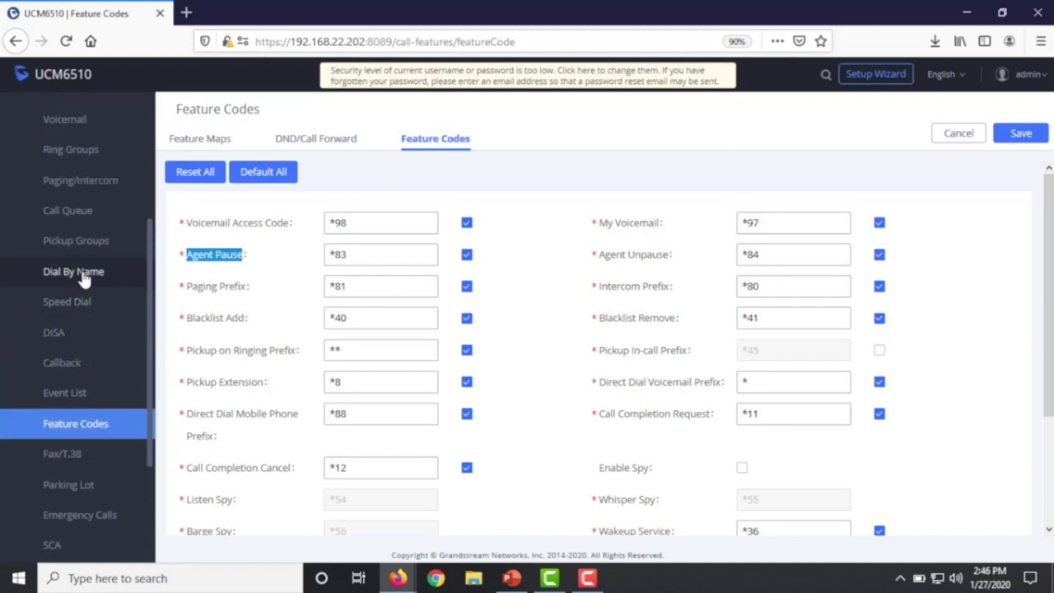
- Enable Automatic Download of the queue statistics report, then return to the call queue list
click(61, 212)
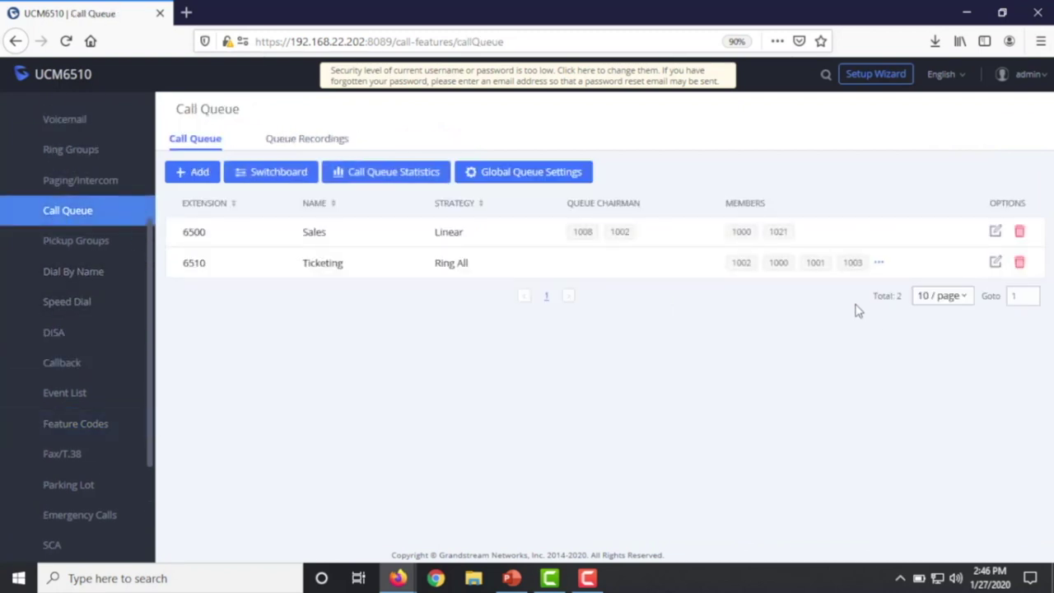
click(388, 172)
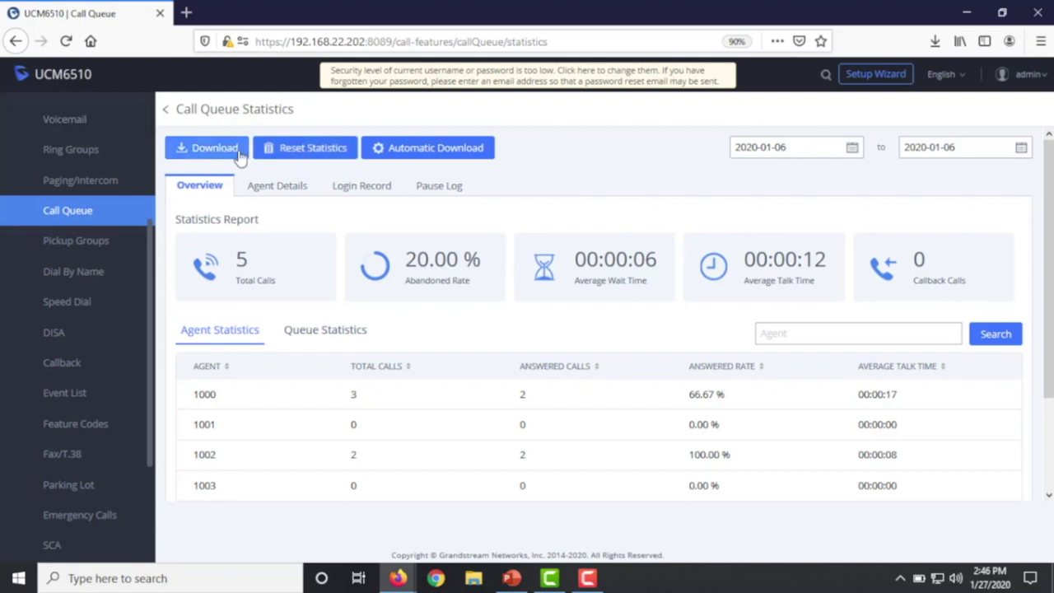
click(436, 150)
click(332, 195)
click(351, 292)
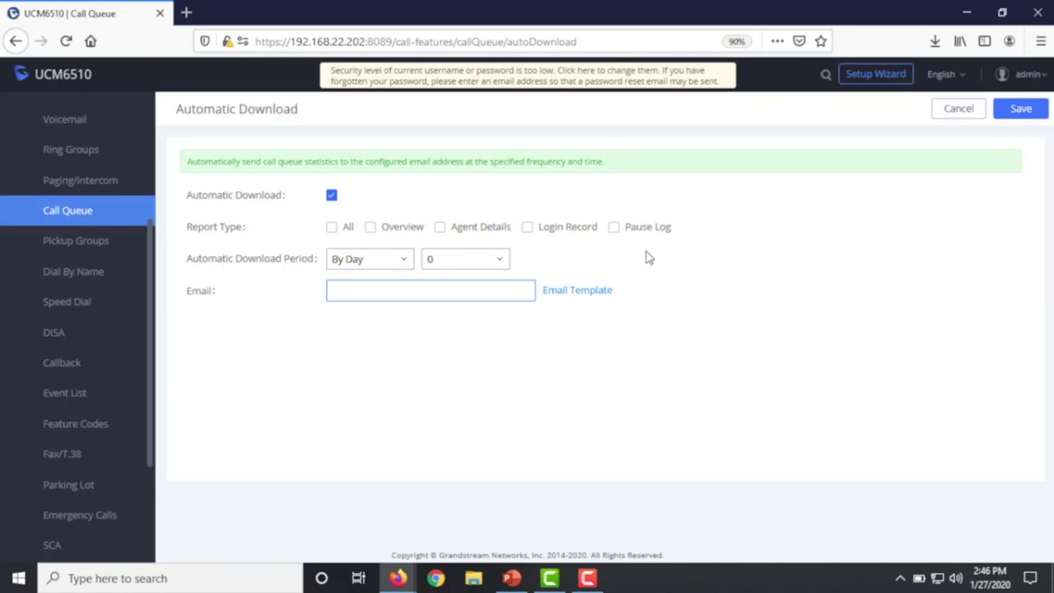
click(85, 210)
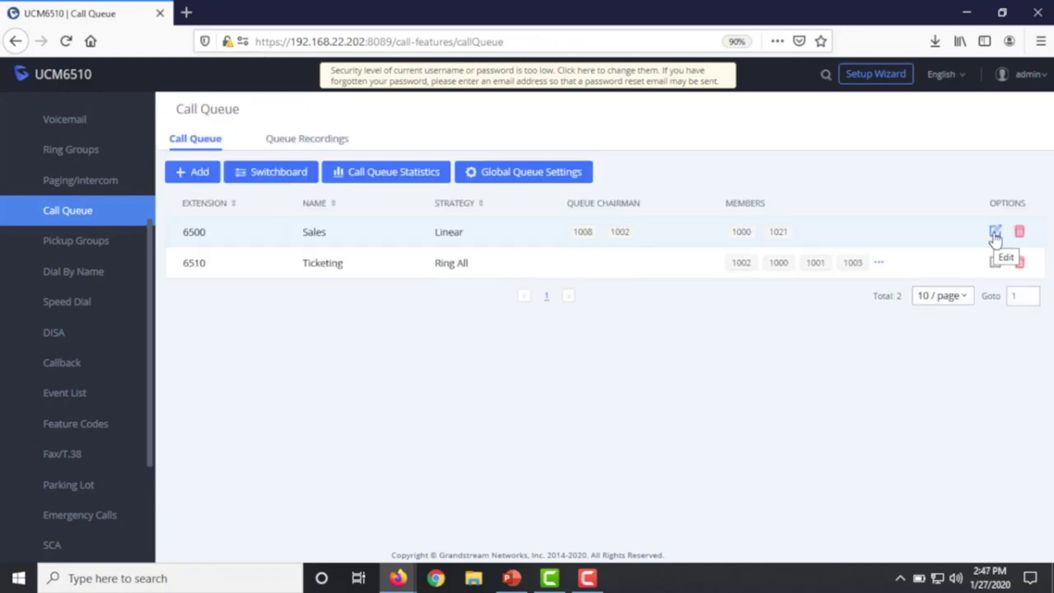
- In queue 6500's advanced settings, remove 1008 from the selected Queue Chairman list
click(995, 234)
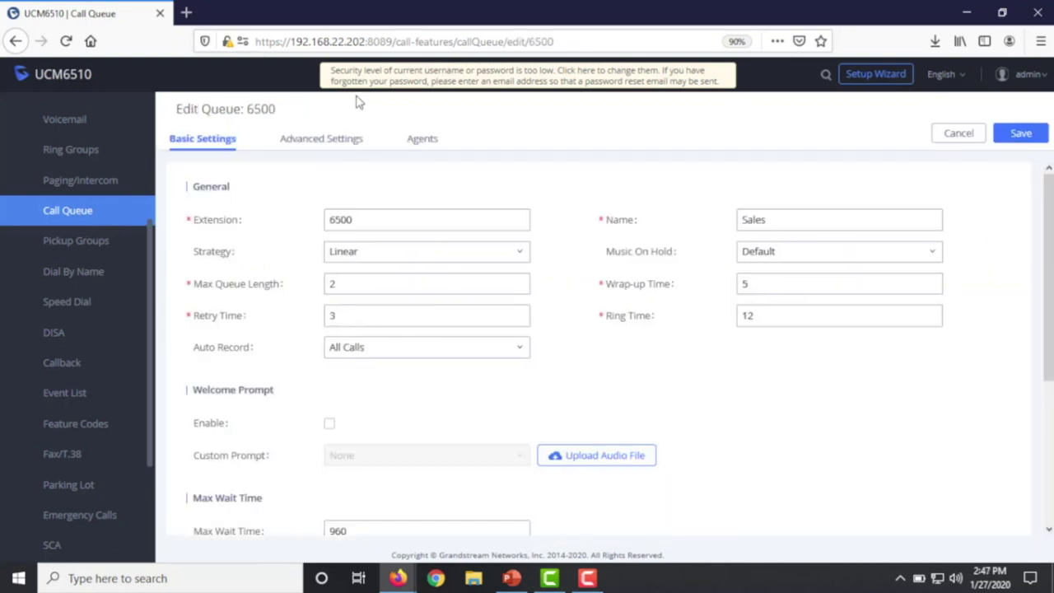
click(332, 139)
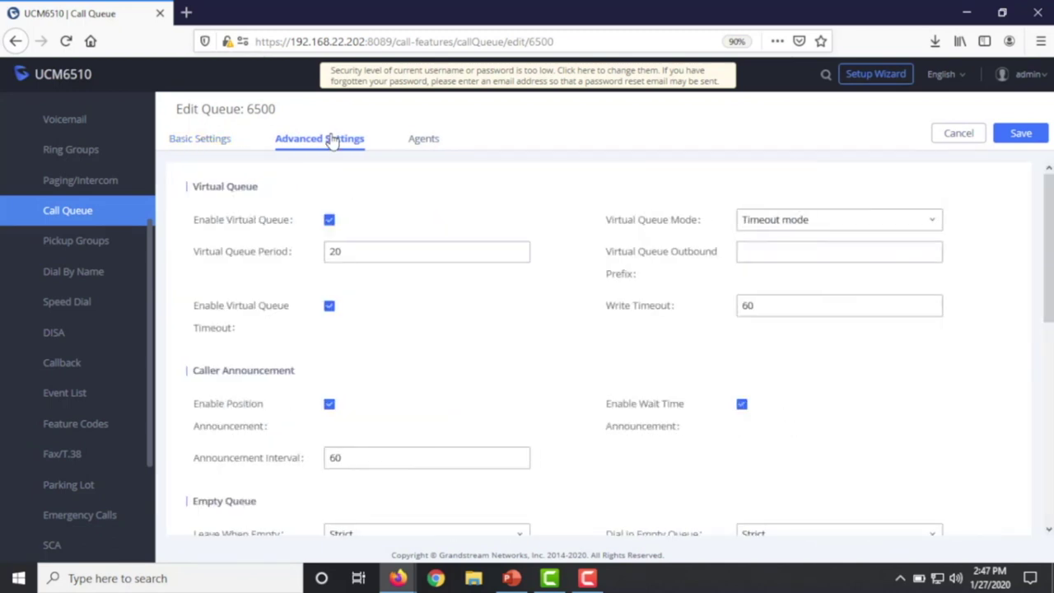
scroll(414, 381, down, 5)
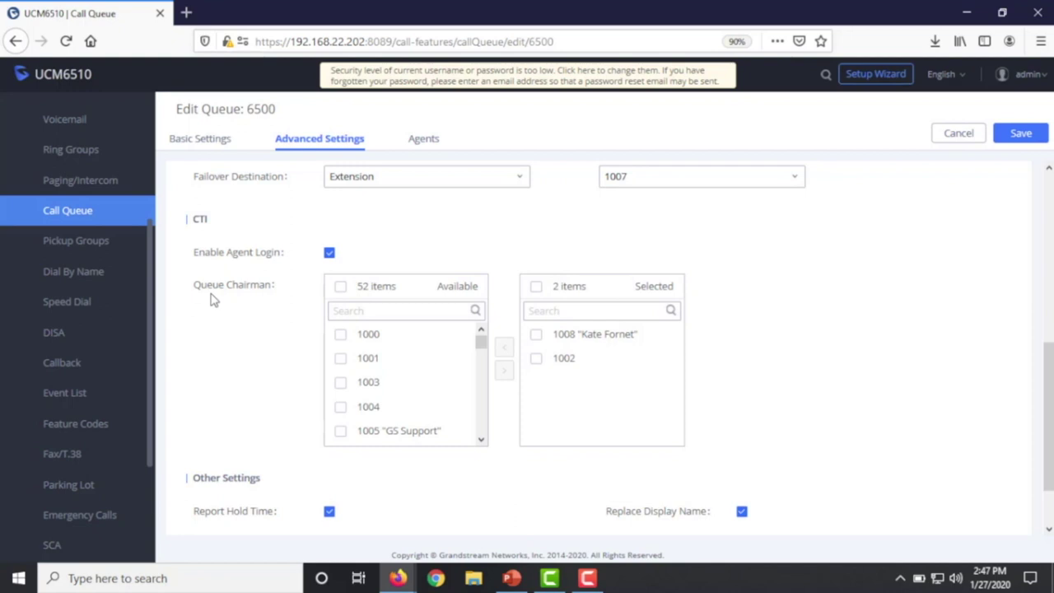
click(536, 336)
click(505, 347)
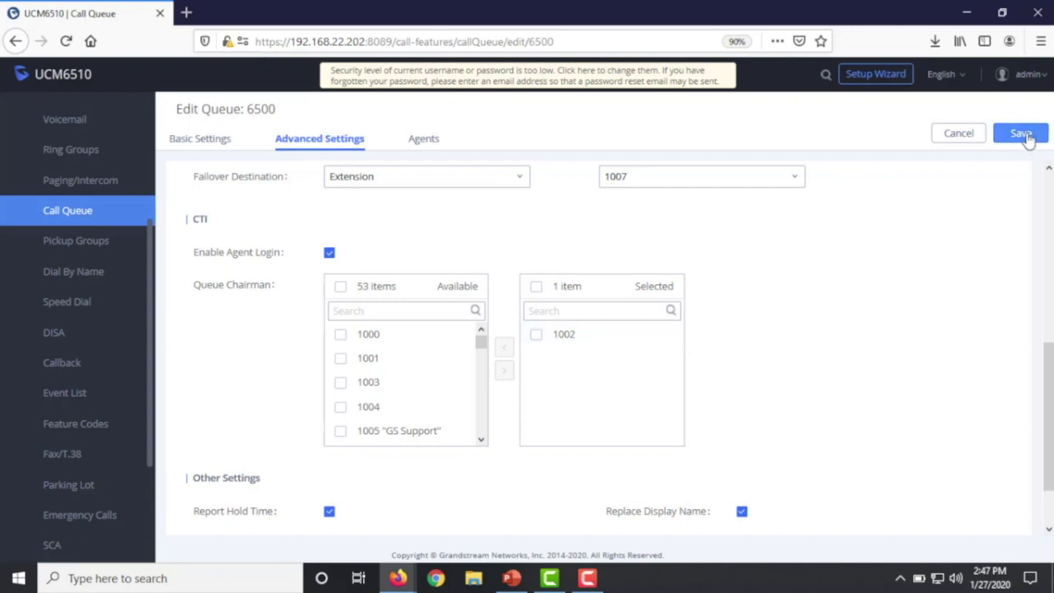
- Save queue 6500 and apply the pending changes
click(1021, 134)
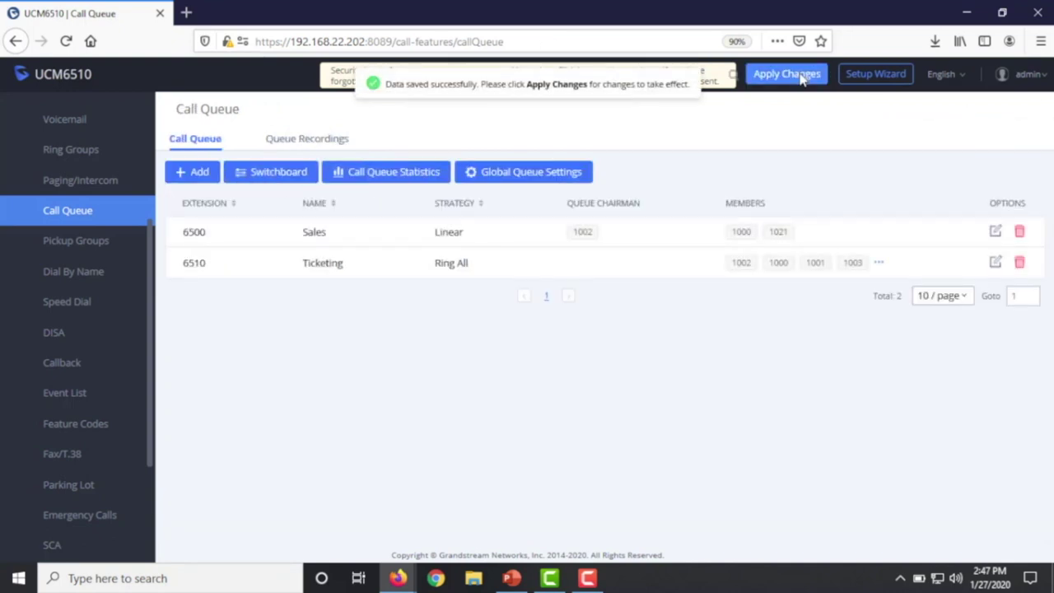
click(751, 74)
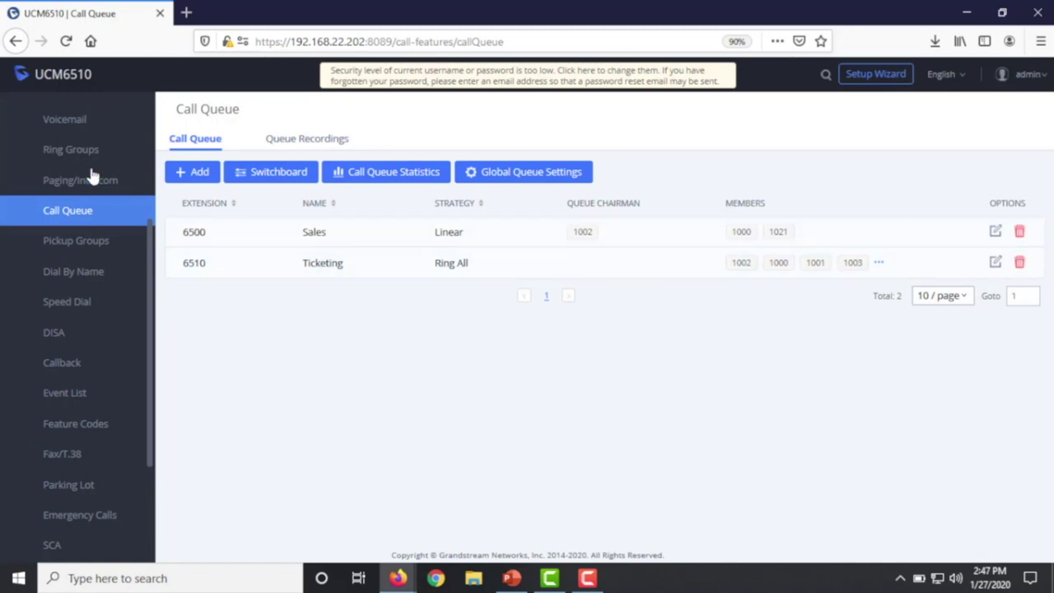
scroll(90, 268, up, 3)
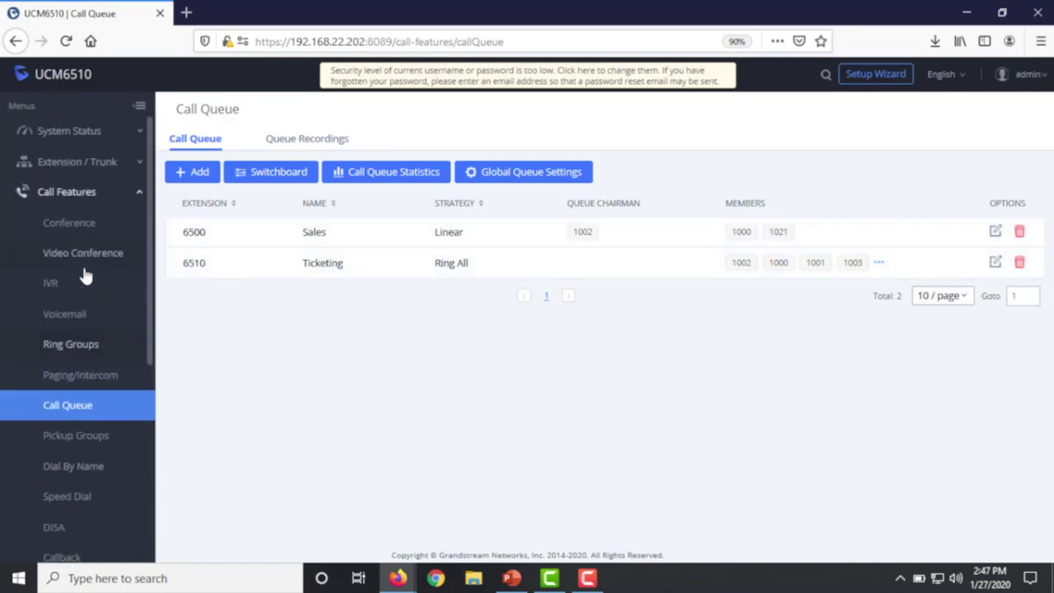
- Open extension 1002 for editing from the Extensions list
click(51, 162)
click(64, 193)
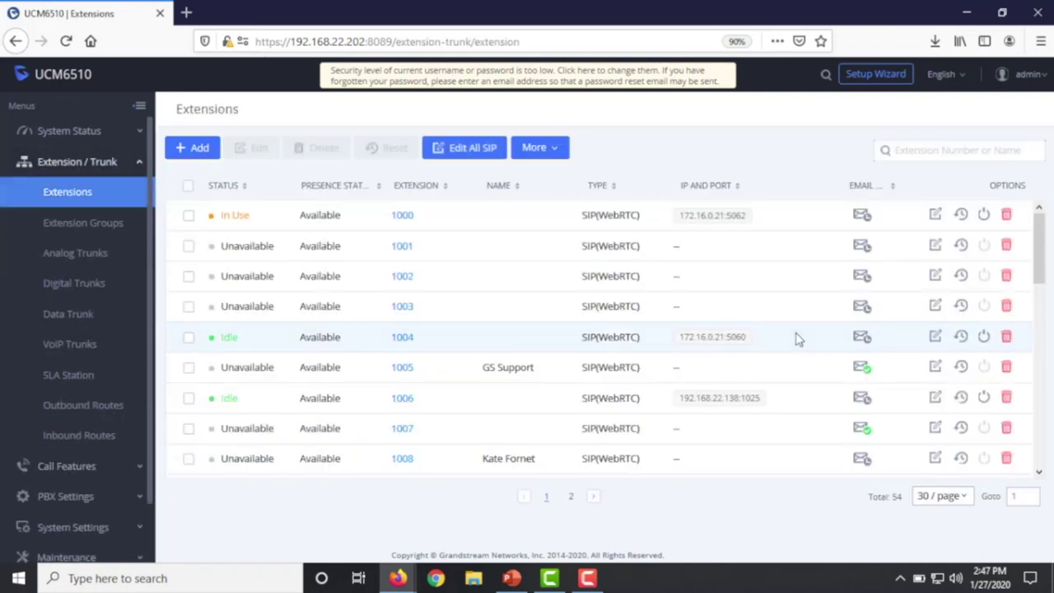
click(936, 280)
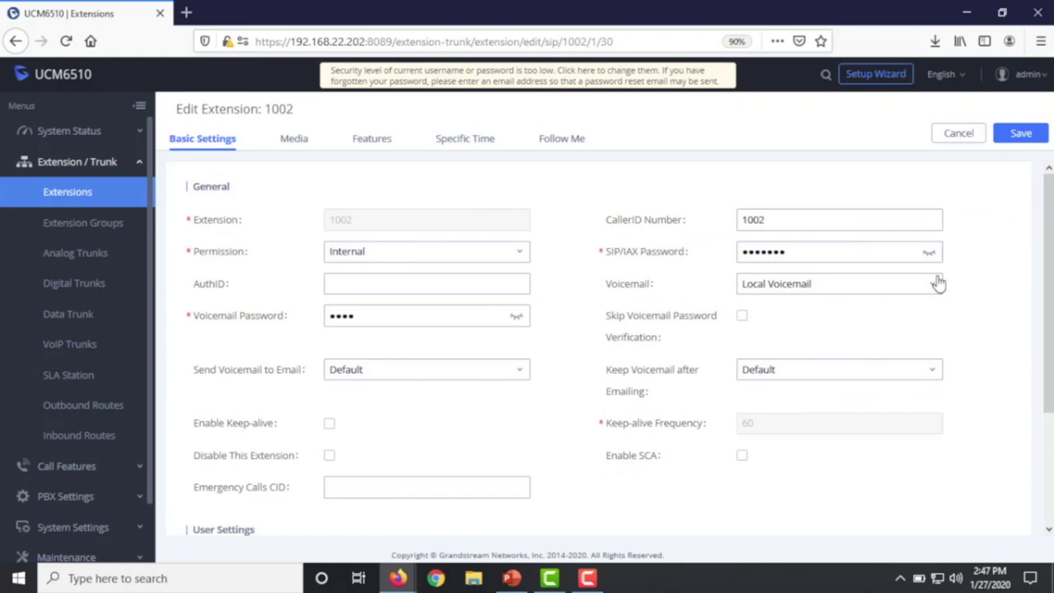
- Replace extension 1002's User Password with a new one, then save and apply the changes
scroll(541, 424, down, 3)
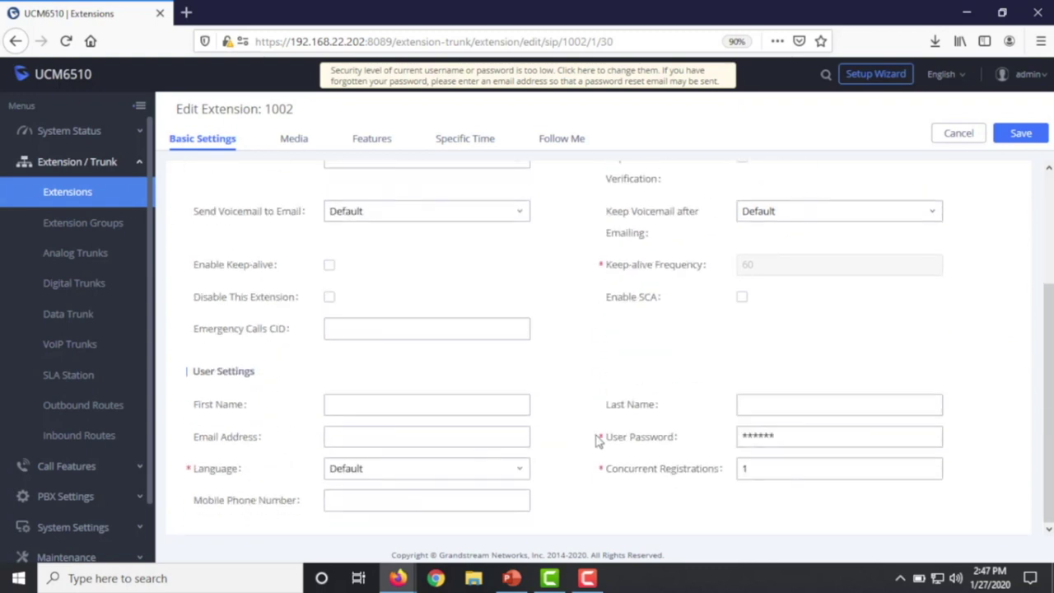
click(800, 437)
drag(801, 437, 635, 422)
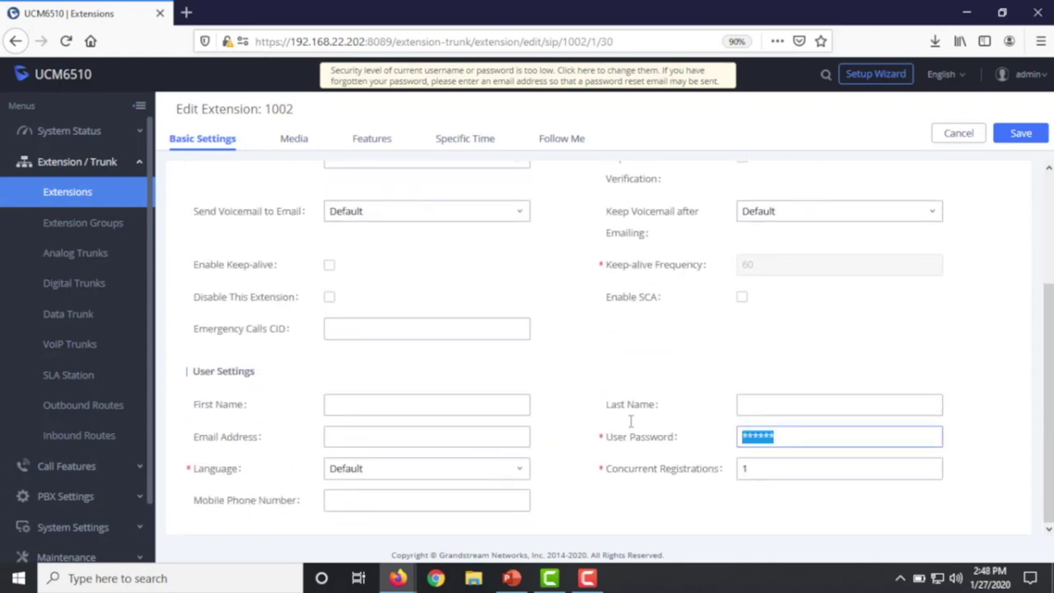
key(BackSpace)
text(admin1)
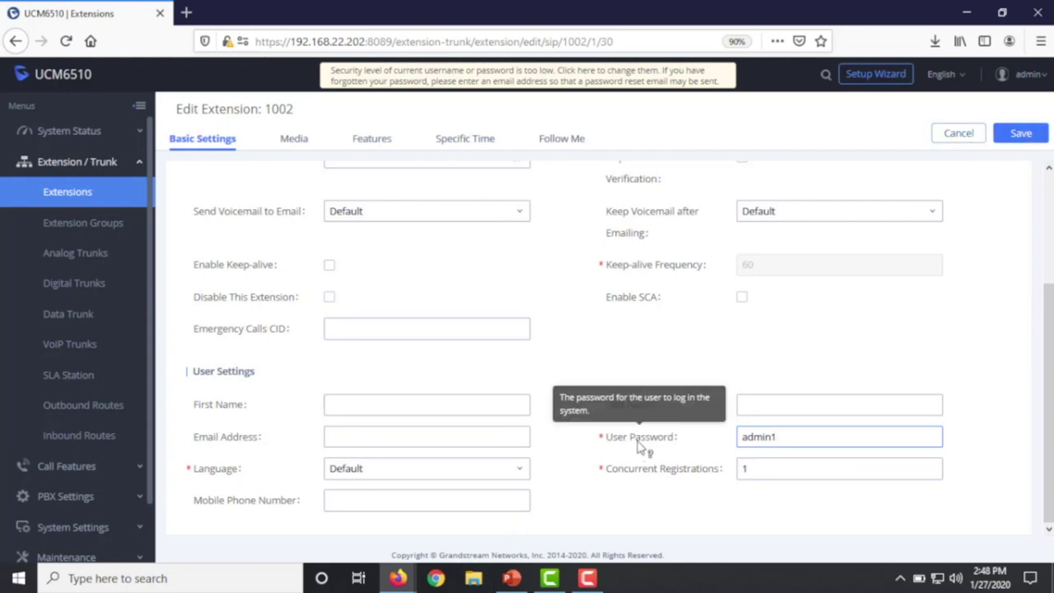
click(1021, 134)
click(793, 76)
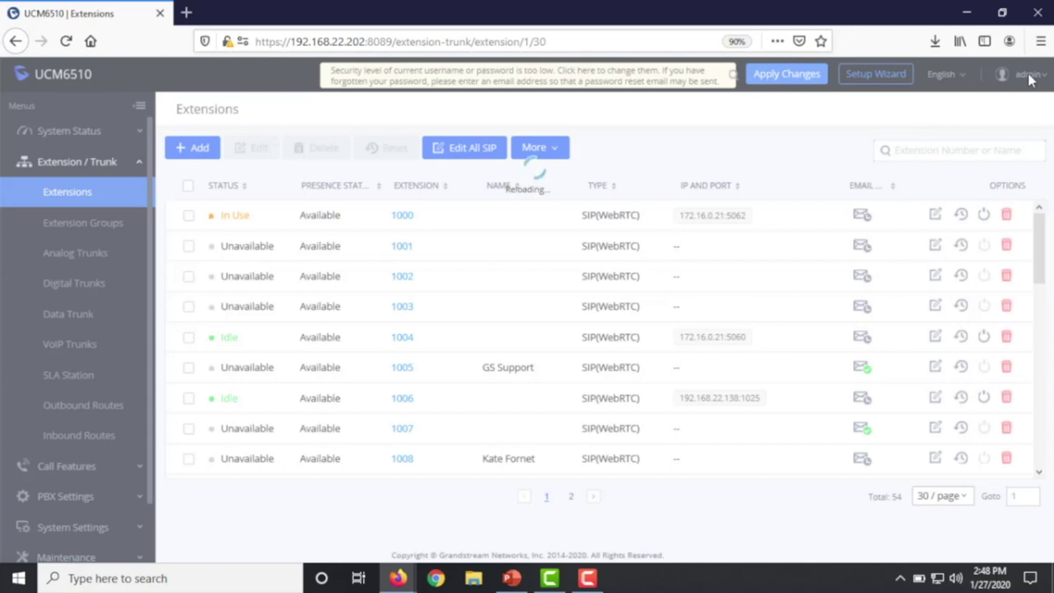
- Log out of admin, sign in as 1002 with its new password, and expand Value-added Features
click(1029, 75)
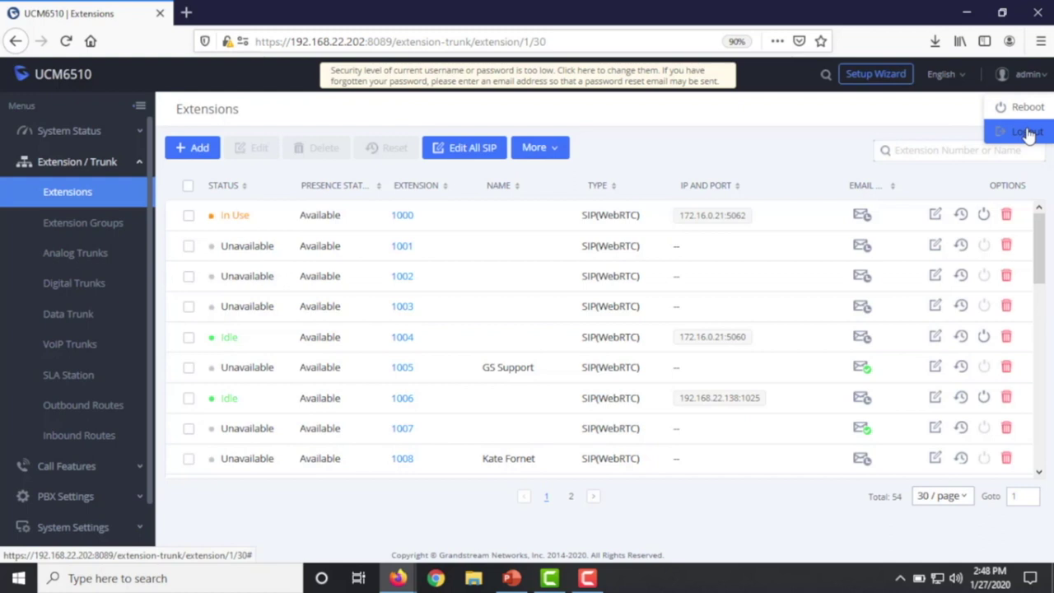
click(1027, 134)
click(473, 224)
text(1002)
key(Tab)
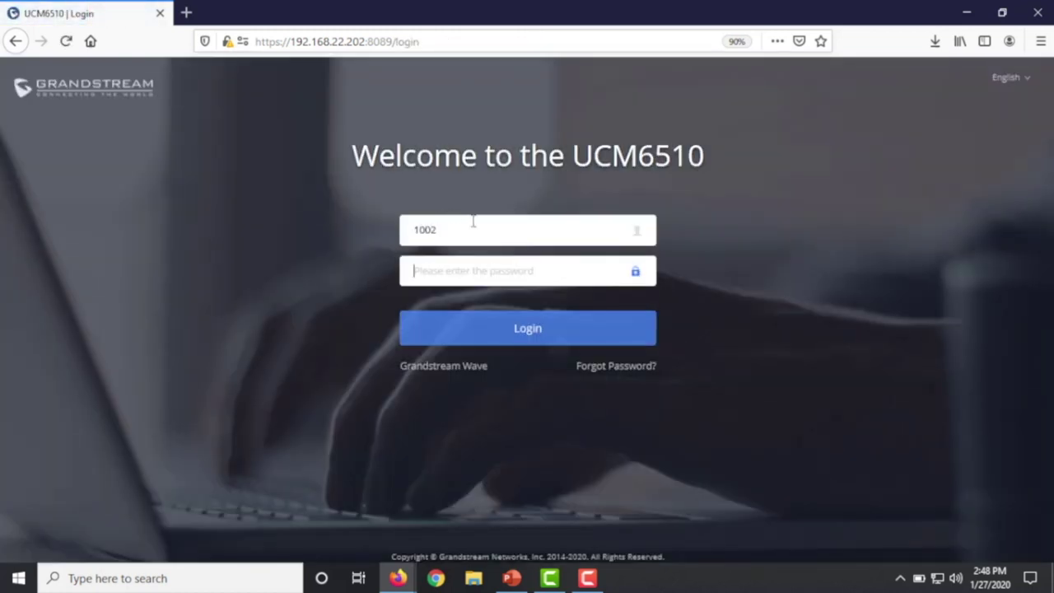
text(*****)
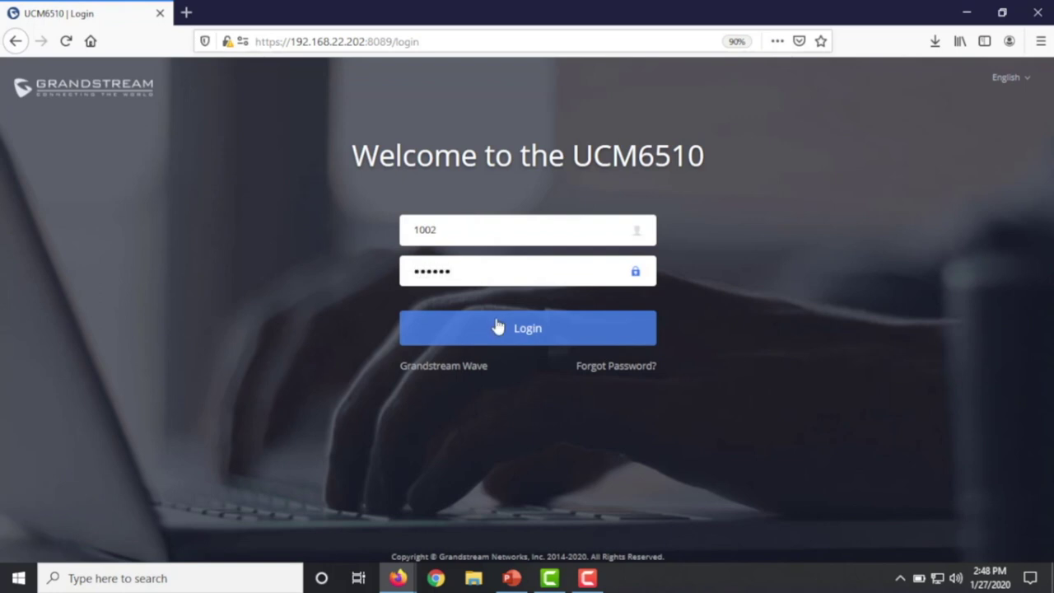
click(534, 330)
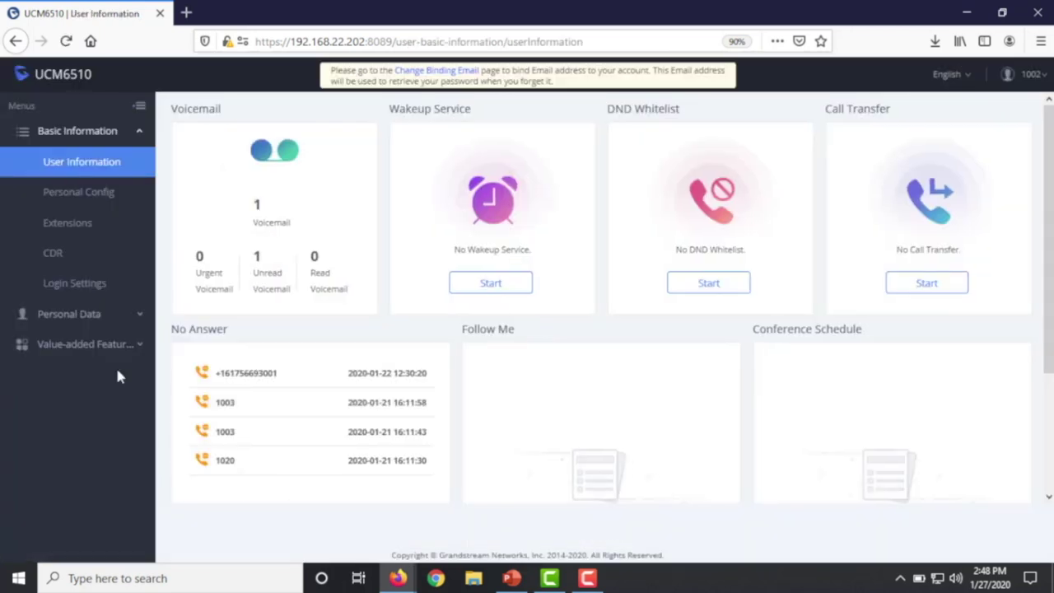
click(71, 345)
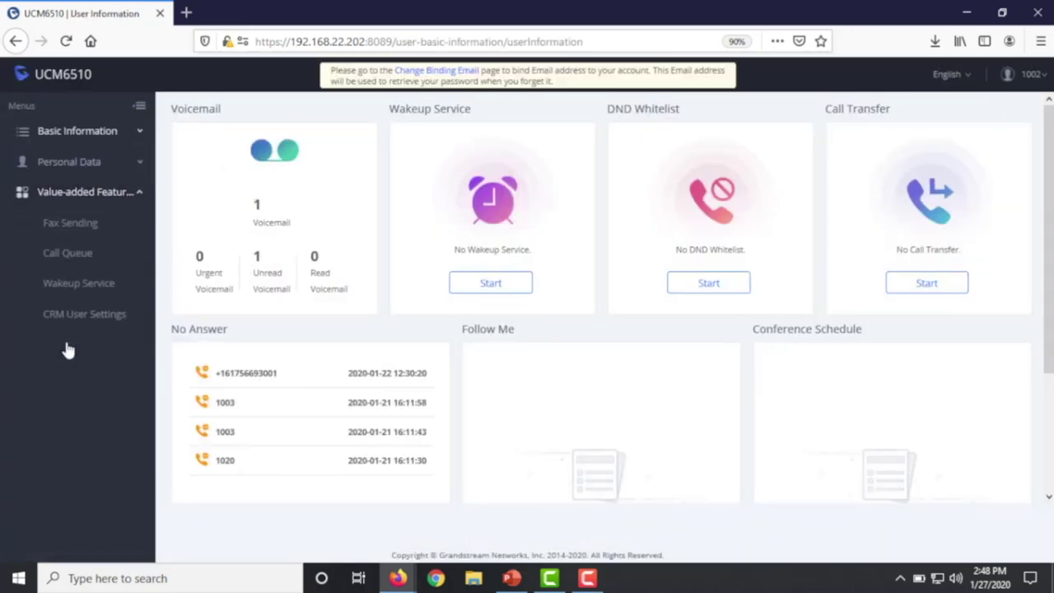
- Log agent 1021 into the 6500 Sales queue switchboard so it shows Idle alongside agent 1000
click(67, 253)
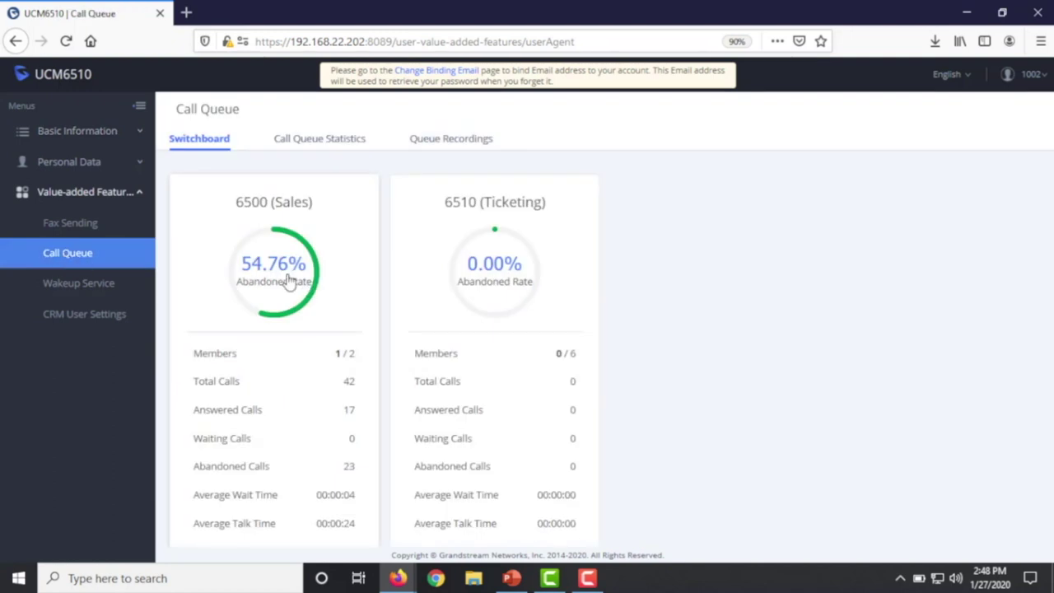
click(288, 282)
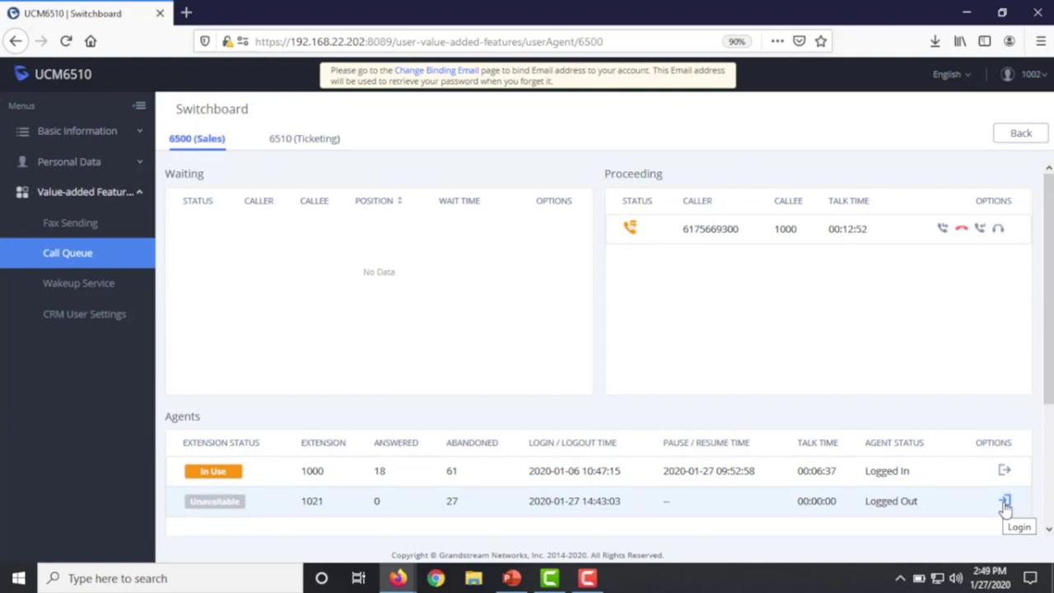
click(1006, 502)
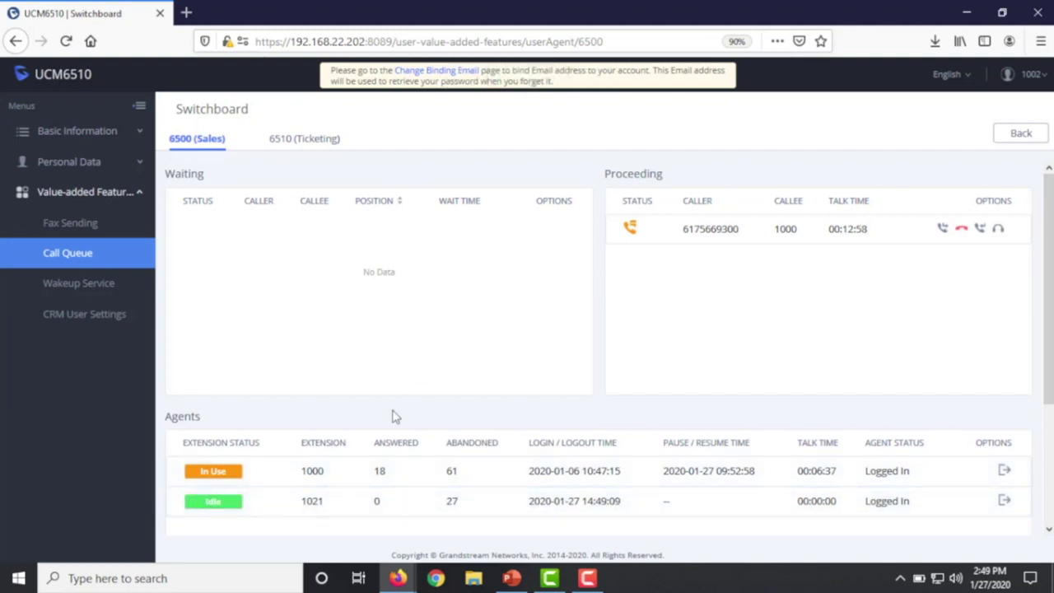
- Log out of the extension 1002 user portal and log back in as 'admin' with the administrator password
mouse_move(1042, 82)
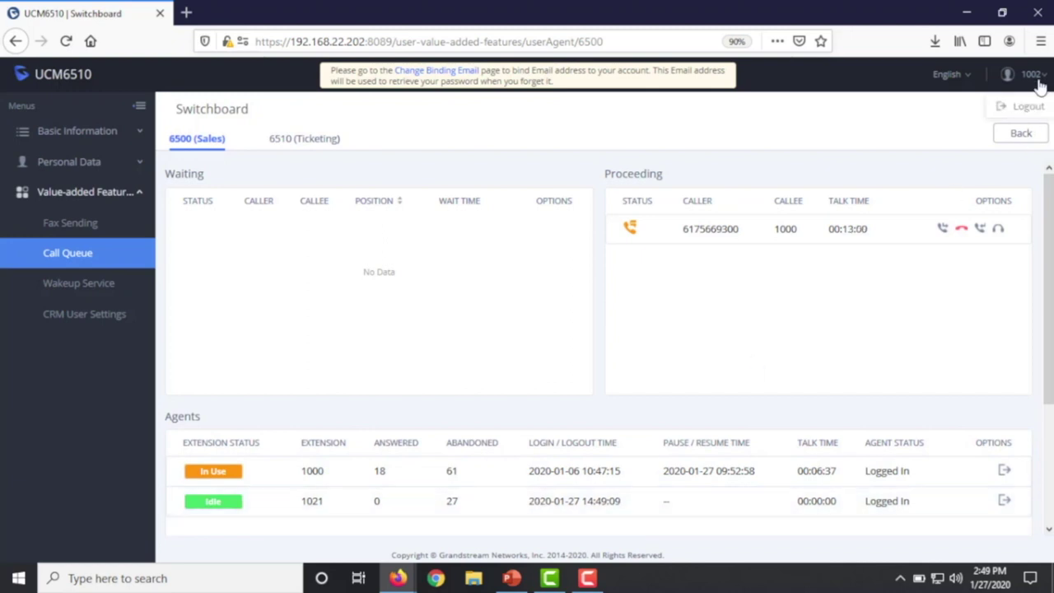
click(1029, 104)
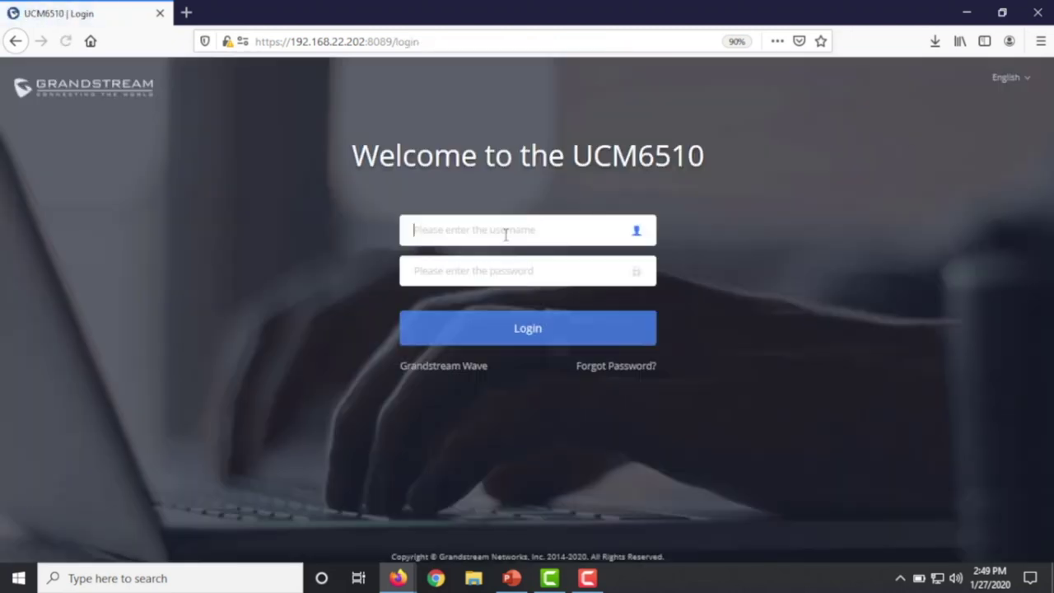
click(480, 236)
text(admin)
key(Tab)
text(••)
key(Return)
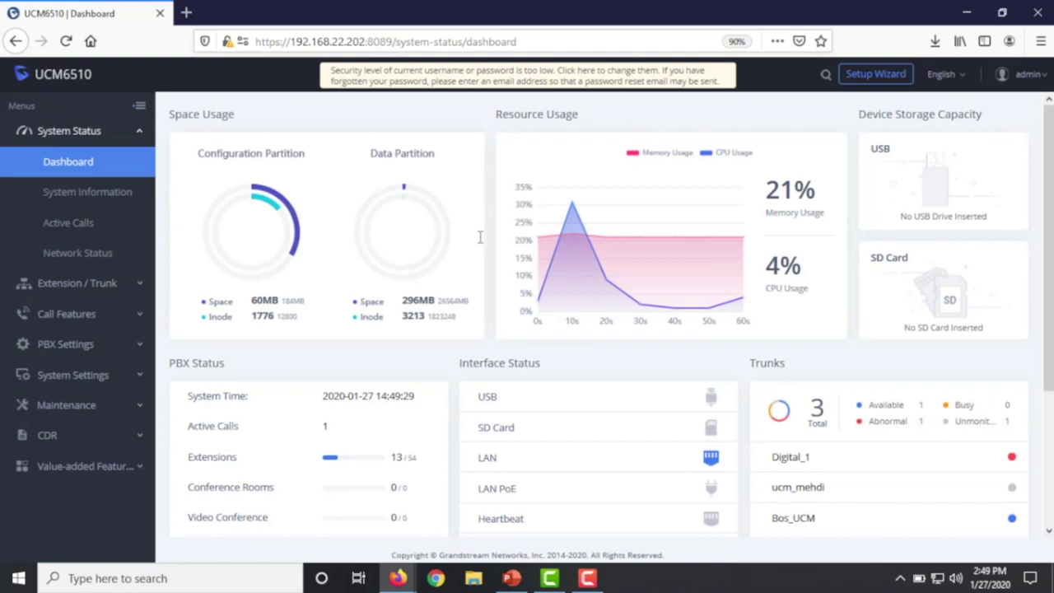
click(98, 283)
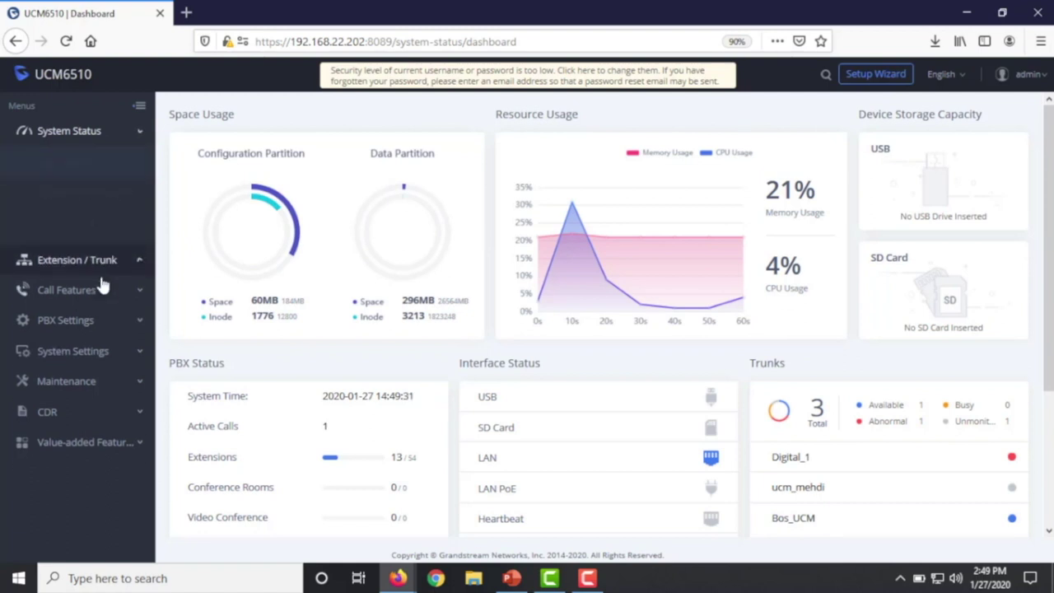
- Edit the _x. inbound route and turn off Set CallerID Info
click(95, 440)
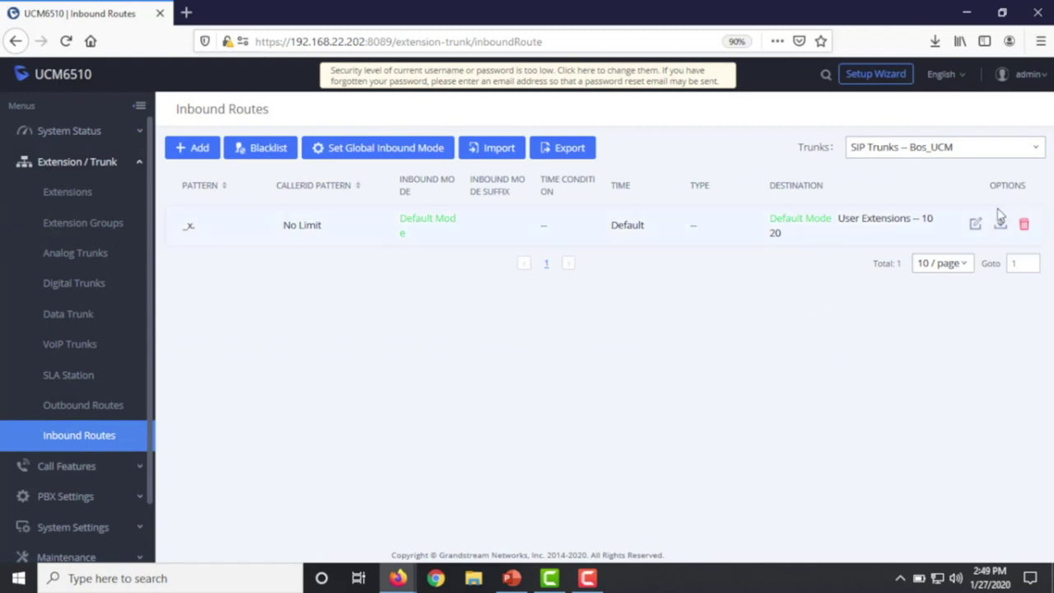
click(977, 226)
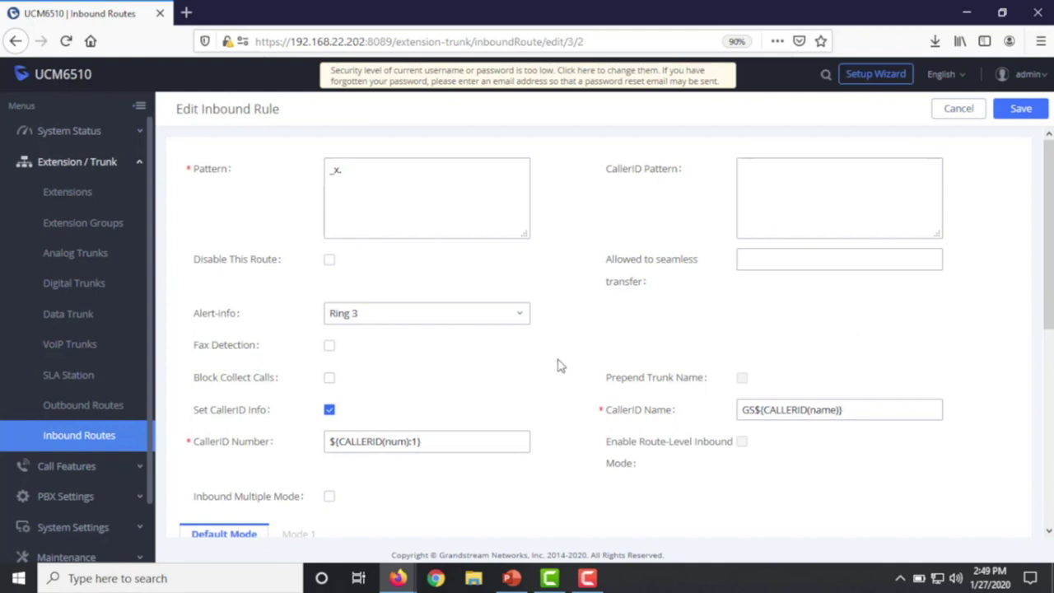
click(330, 409)
scroll(557, 420, down, 3)
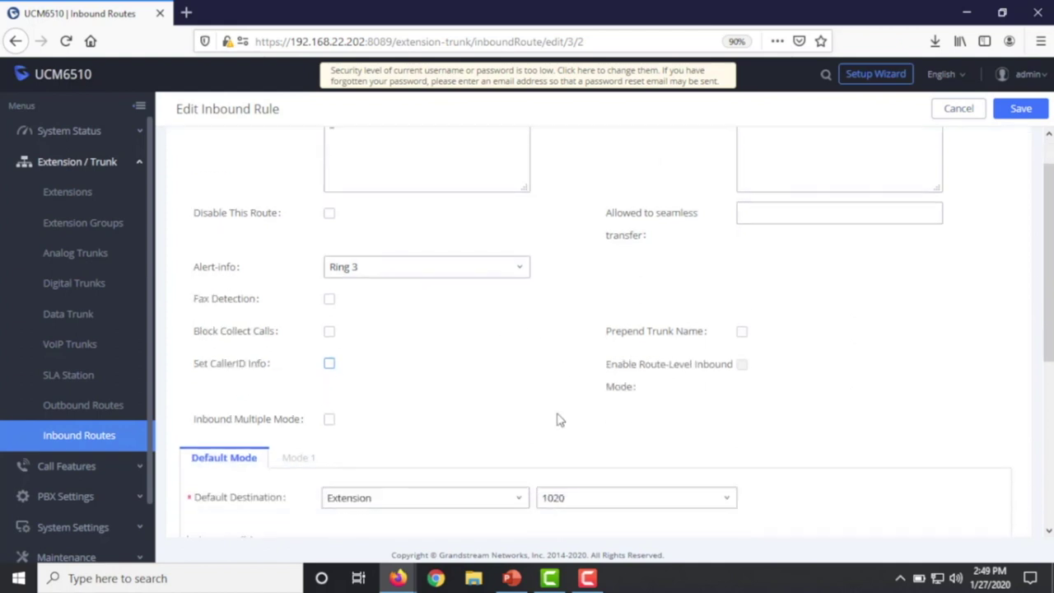
- Set the route's default destination to Queues – Ticketing, save it, and apply the changes
click(438, 354)
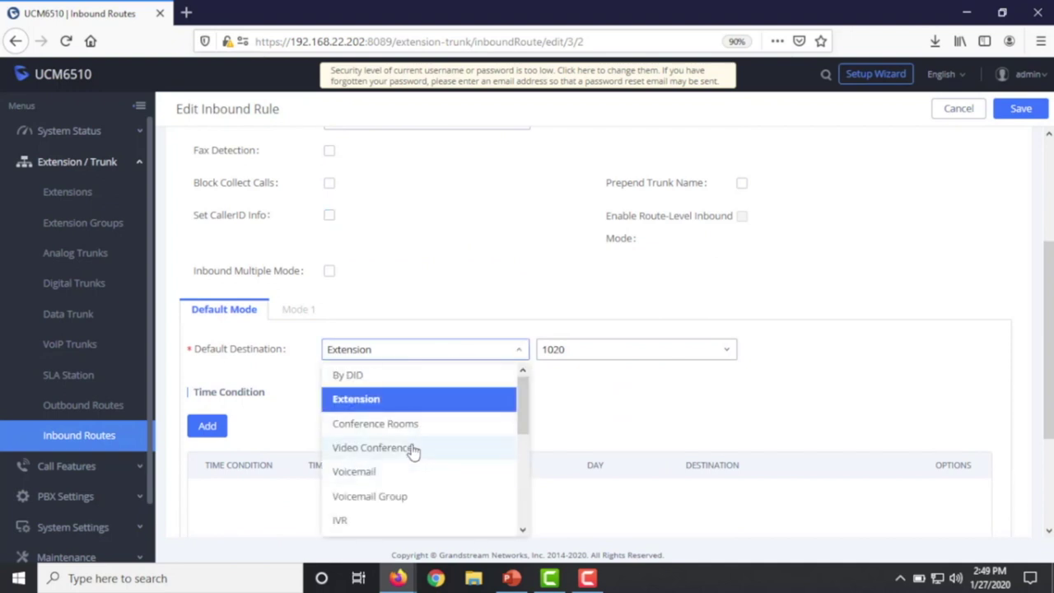
scroll(414, 450, down, 3)
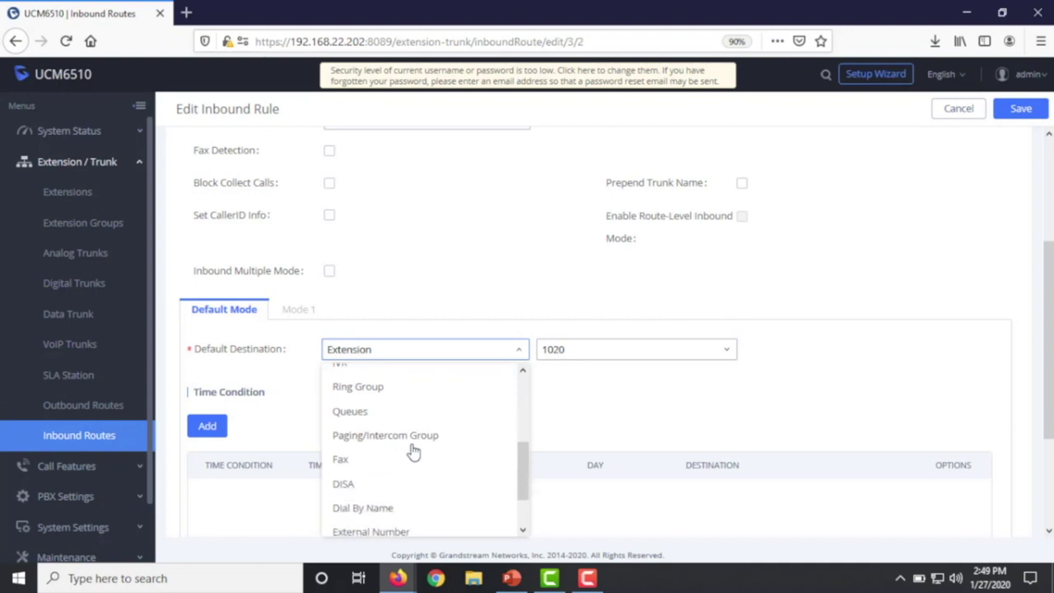
click(360, 420)
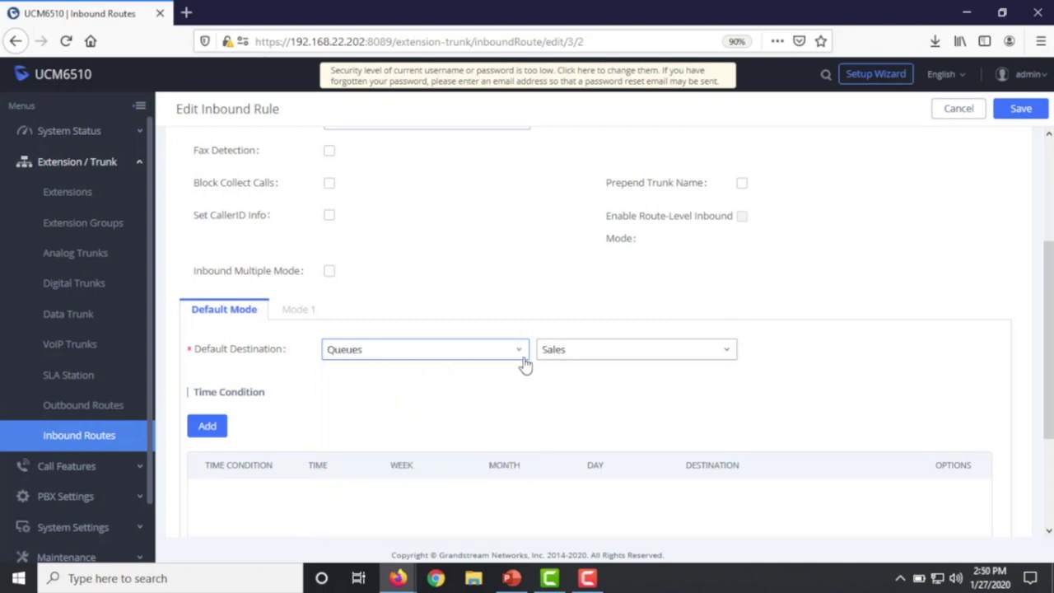
click(558, 355)
click(565, 404)
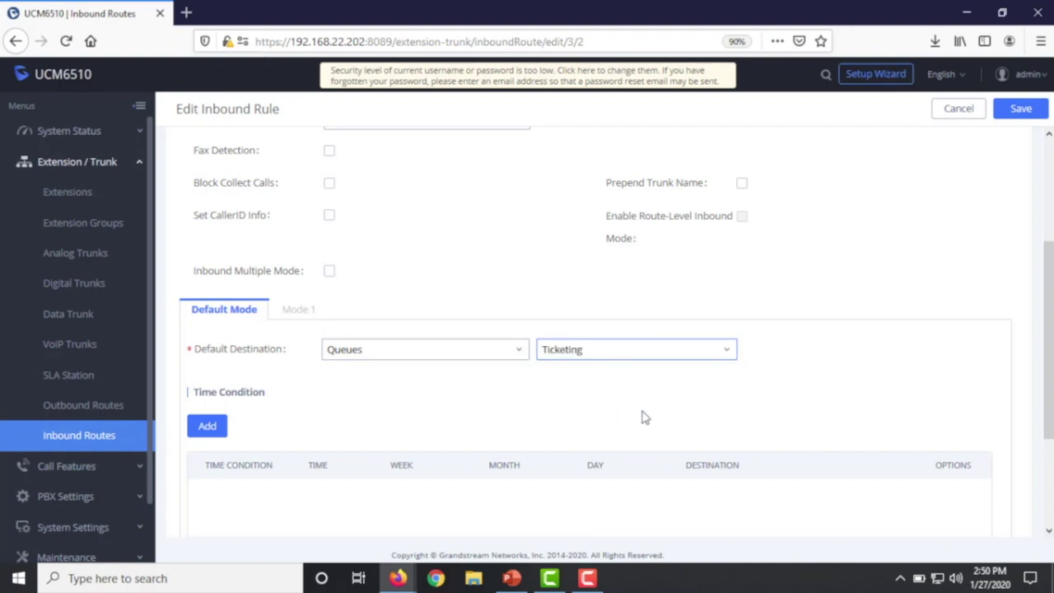
click(1021, 108)
click(796, 79)
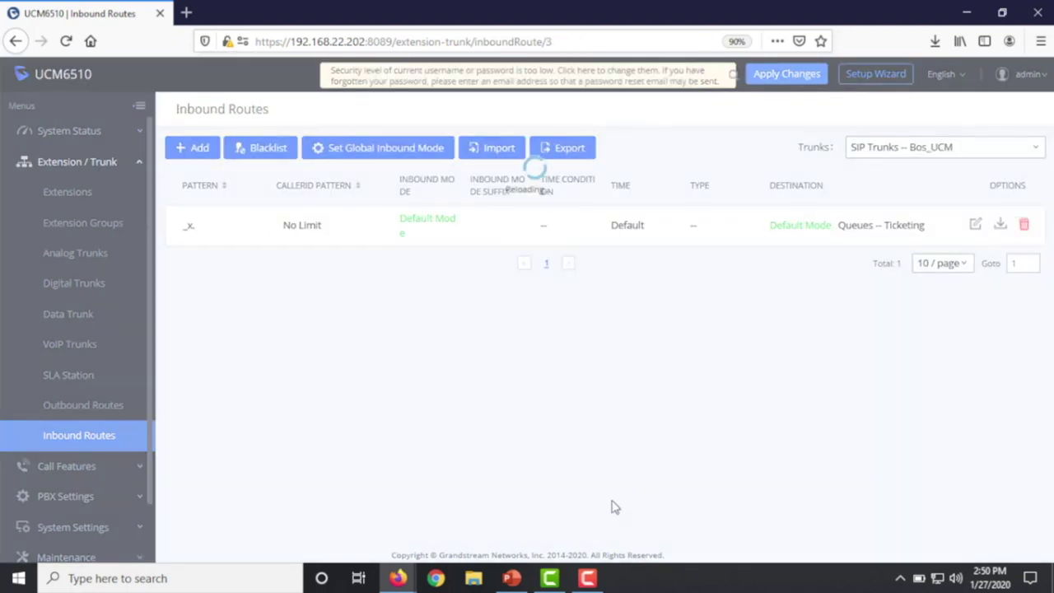